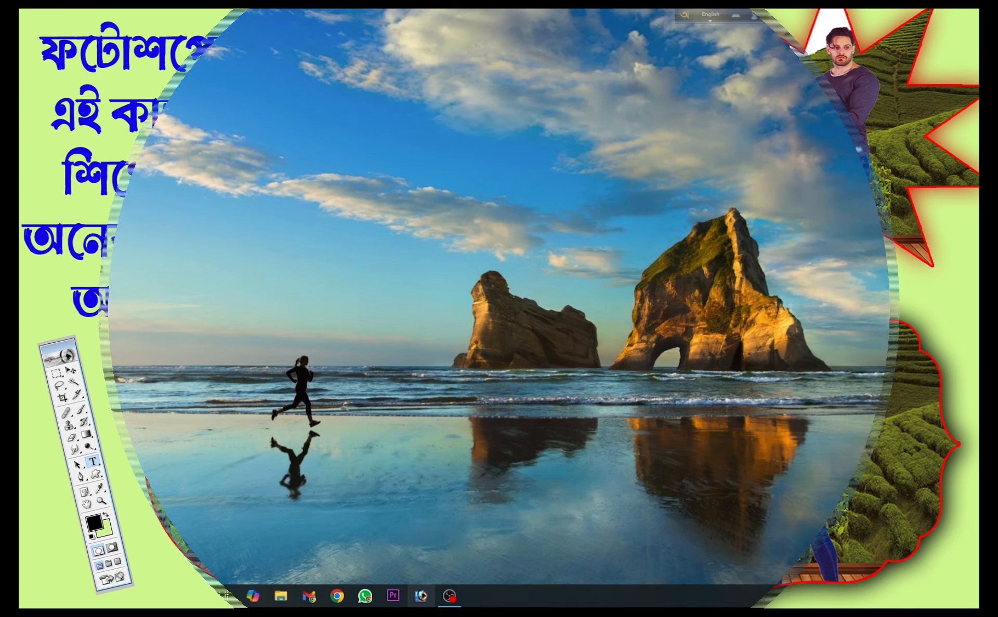
Step: Switch to Adobe Photoshop and create a white RGB document of 1680 by 1050 pixels at 300 pixels/inch
{"action": "left_click", "coordinate": [422, 594]}
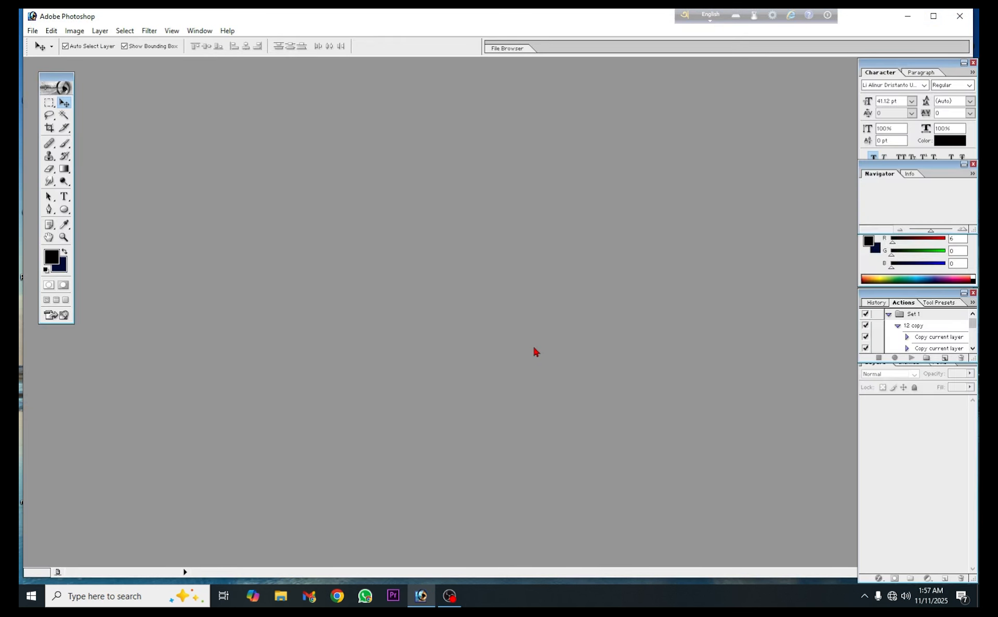
{"action": "key", "text": "ctrl+n"}
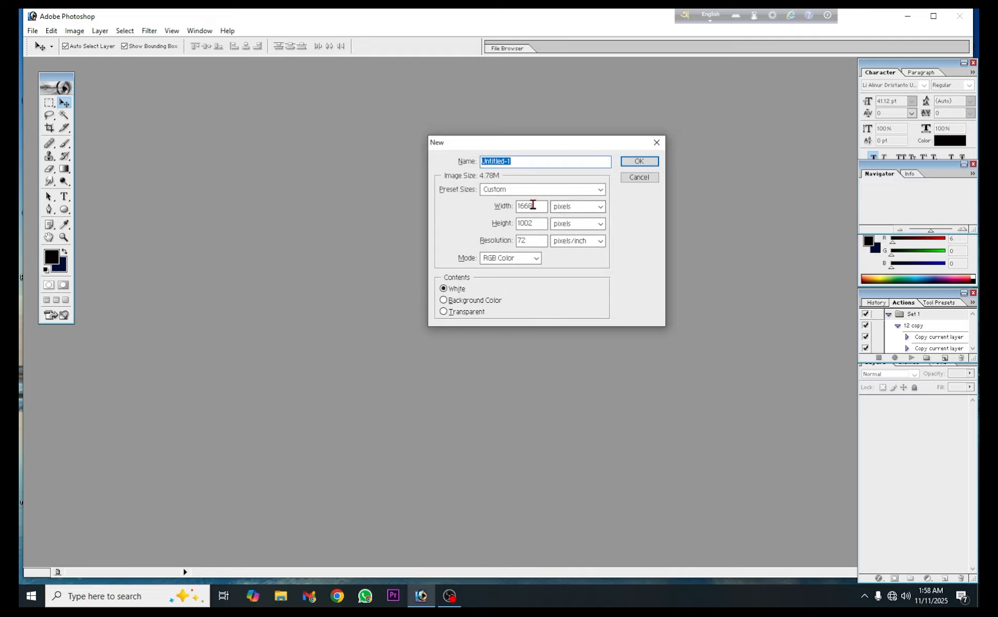
{"action": "left_click_drag", "start_coordinate": [536, 207], "coordinate": [517, 207]}
{"action": "key", "text": "BackSpace"}
{"action": "type", "text": "1680"}
{"action": "double_click", "coordinate": [536, 221]}
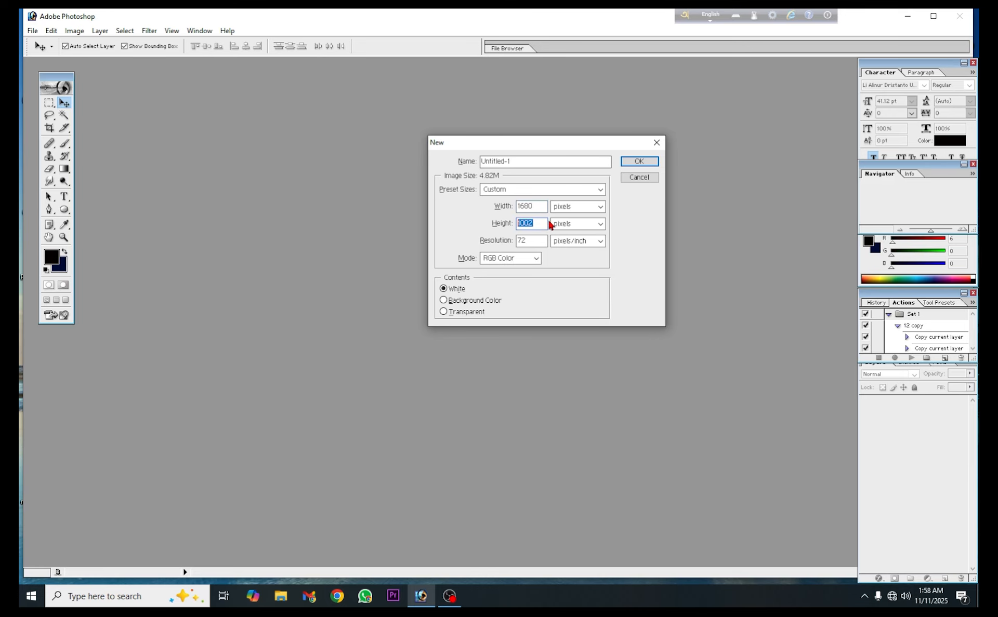
{"action": "type", "text": "1050"}
{"action": "double_click", "coordinate": [534, 240]}
{"action": "type", "text": "300"}
{"action": "left_click", "coordinate": [639, 161]}
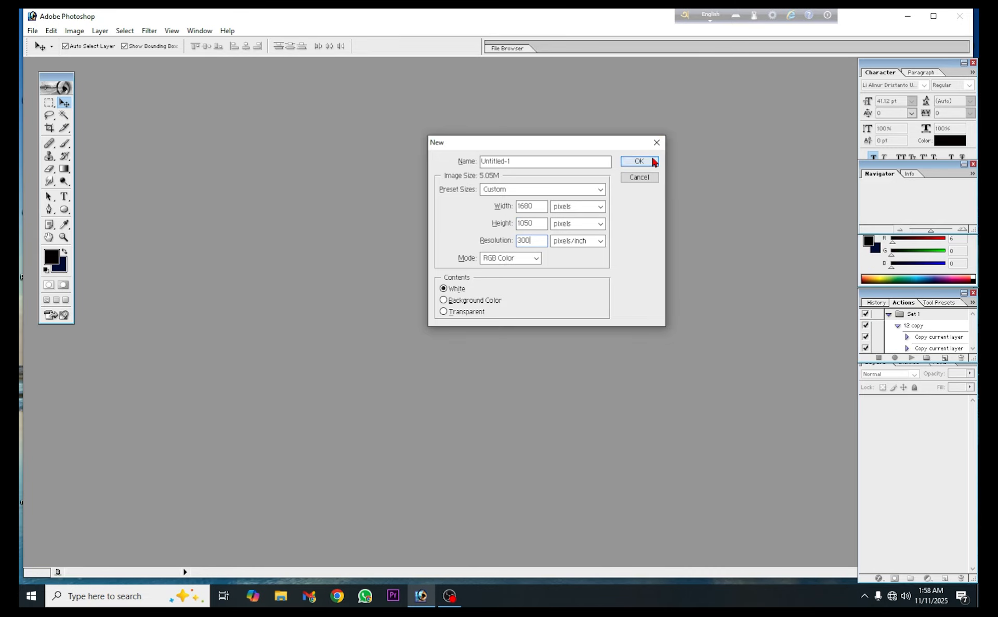
{"action": "left_click_drag", "start_coordinate": [338, 76], "coordinate": [390, 103]}
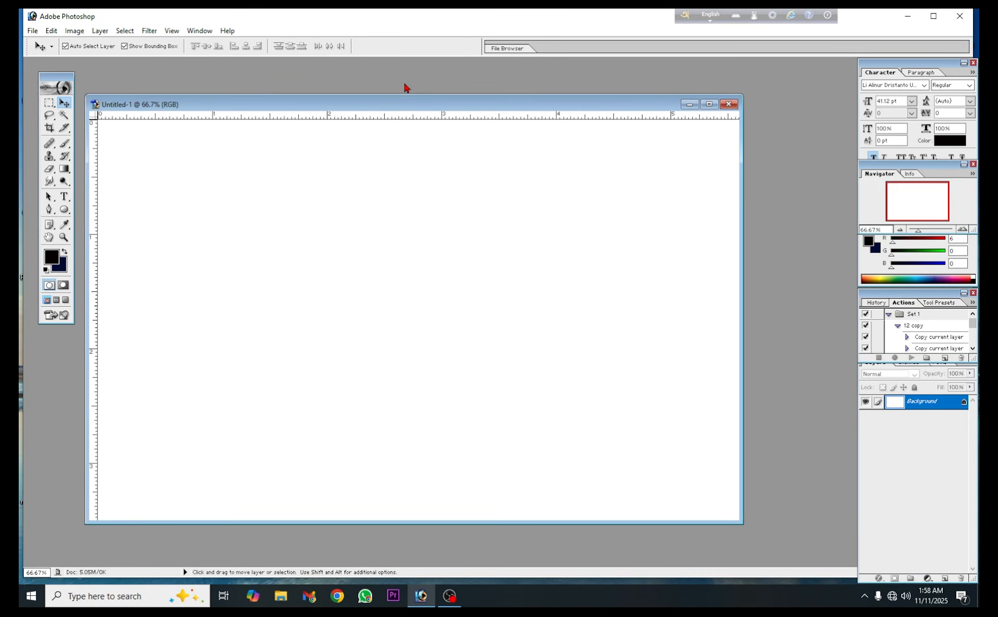
Step: Open the images gggs.jpg, heart-157895_1280.png and njbn.png from New folder together
{"action": "double_click", "coordinate": [435, 88]}
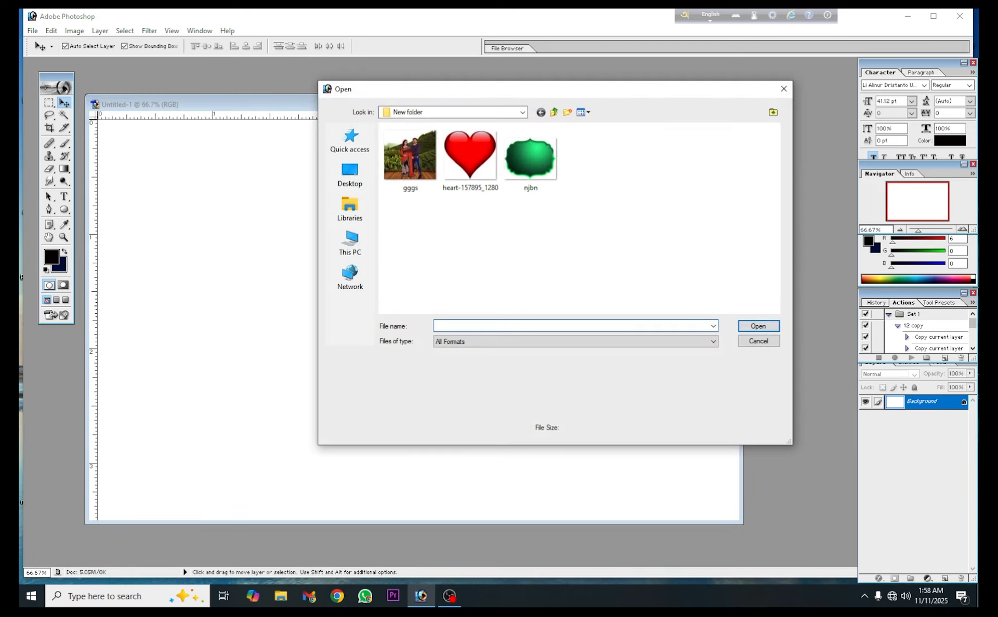
{"action": "left_click_drag", "start_coordinate": [390, 199], "coordinate": [563, 140]}
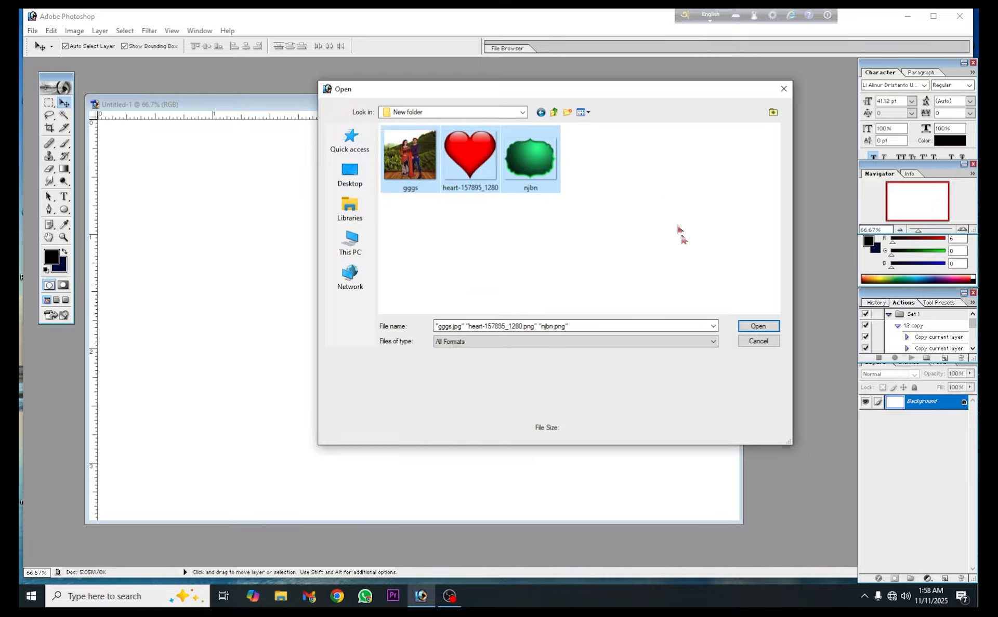
{"action": "left_click", "coordinate": [759, 329]}
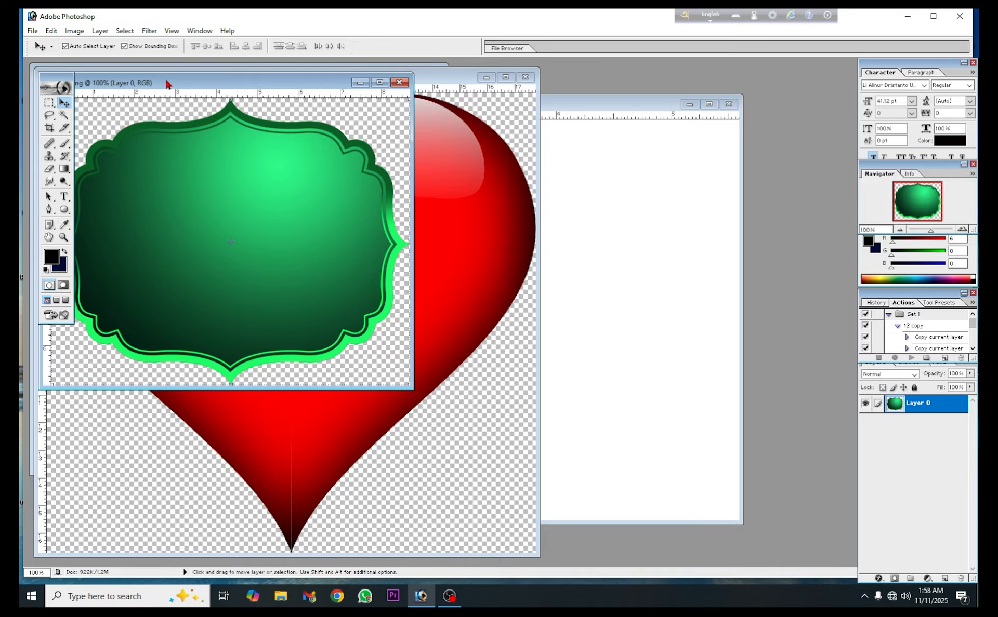
Step: Copy the red heart image into the Untitled-1 document as a new layer and maximize that document
{"action": "left_click_drag", "start_coordinate": [170, 84], "coordinate": [321, 151]}
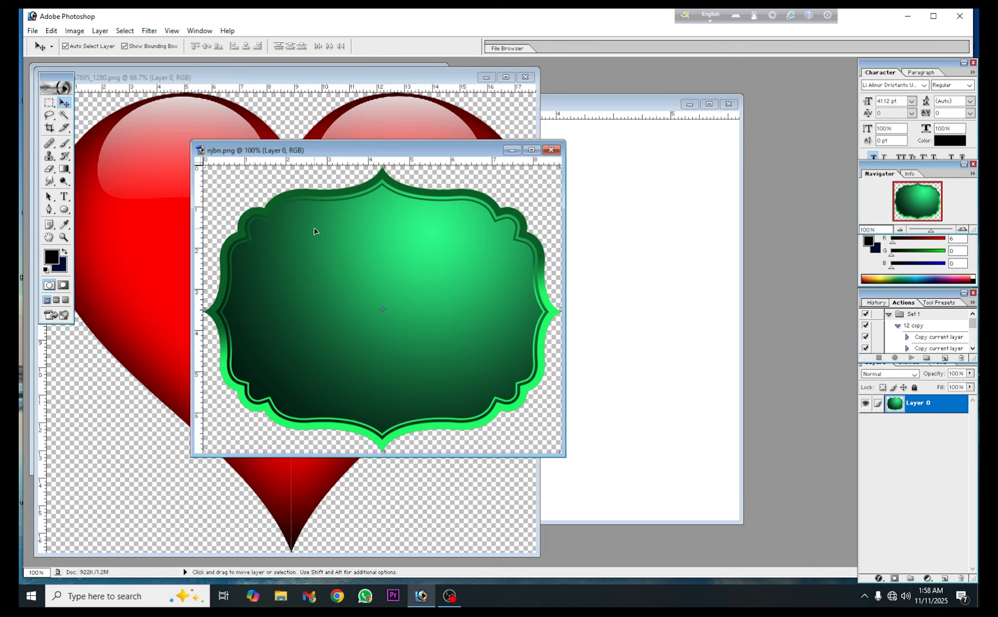
{"action": "left_click", "coordinate": [162, 195]}
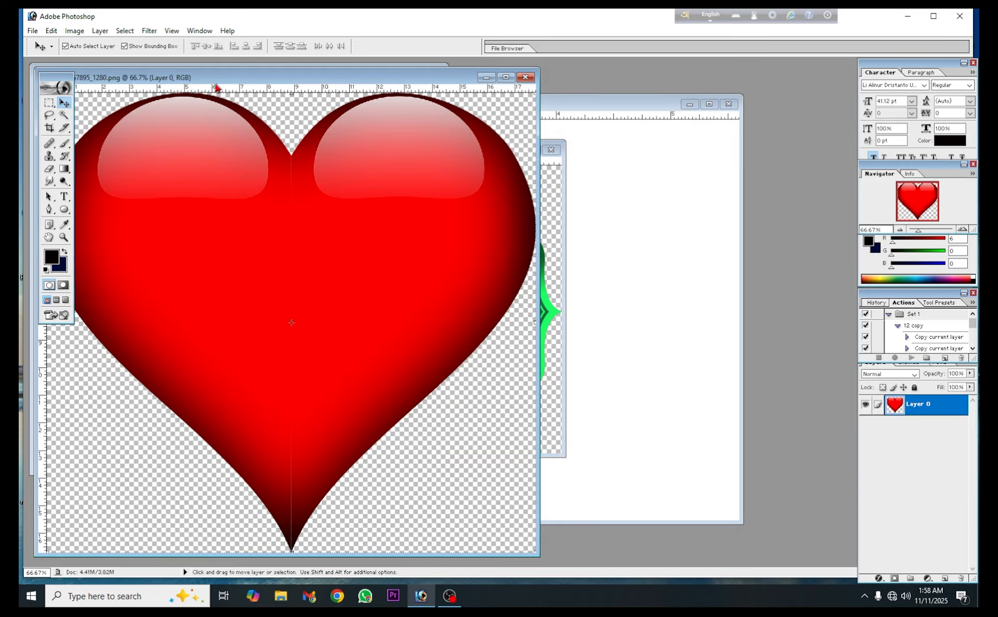
{"action": "left_click_drag", "start_coordinate": [234, 91], "coordinate": [210, 114]}
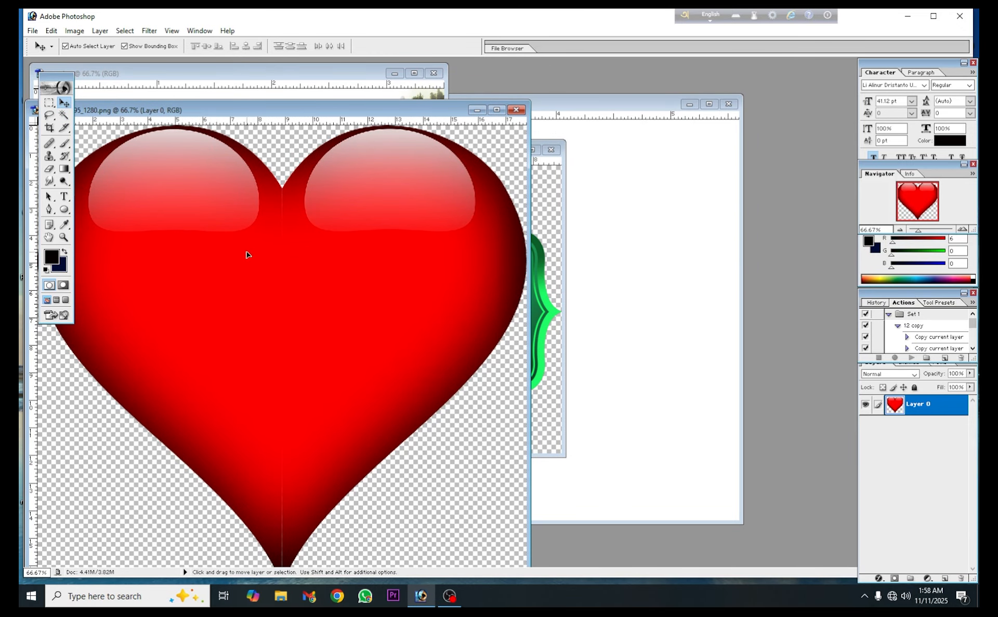
{"action": "left_click_drag", "start_coordinate": [247, 253], "coordinate": [361, 263]}
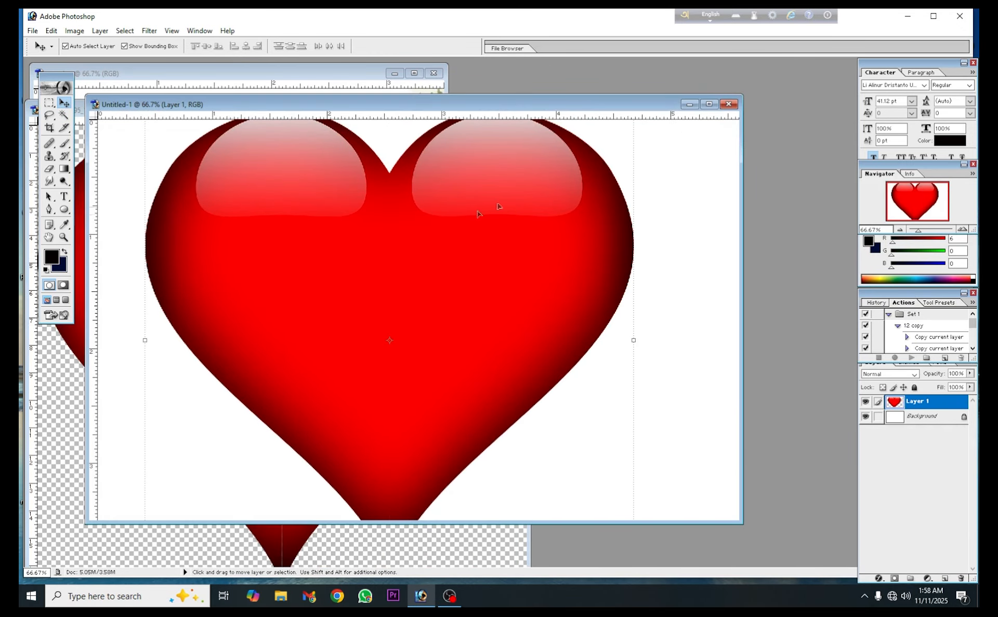
{"action": "left_click", "coordinate": [708, 104]}
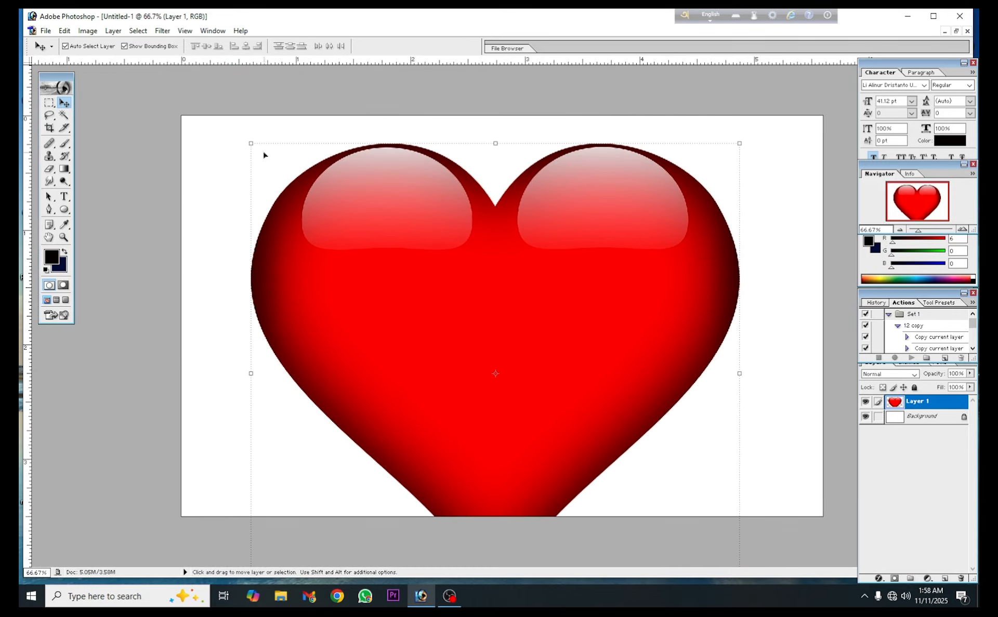
Step: Scale the heart proportionally to 84.2% and again to 96.9%, placing it in the middle of the white canvas
{"action": "left_click_drag", "start_coordinate": [244, 139], "coordinate": [335, 203]}
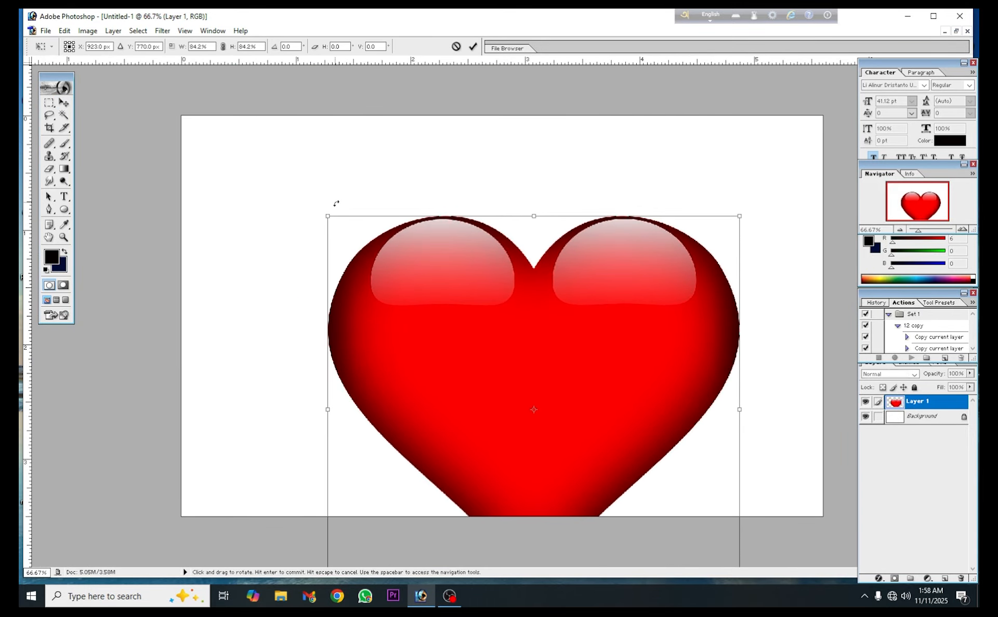
{"action": "left_click", "coordinate": [472, 46]}
{"action": "left_click_drag", "start_coordinate": [531, 341], "coordinate": [488, 256]}
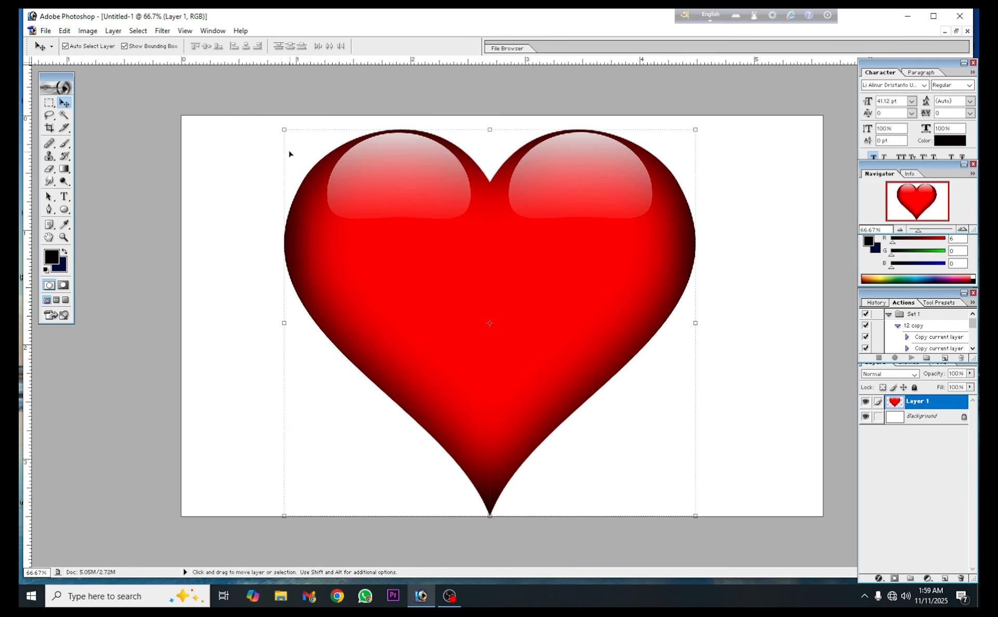
{"action": "left_click_drag", "start_coordinate": [283, 133], "coordinate": [295, 142]}
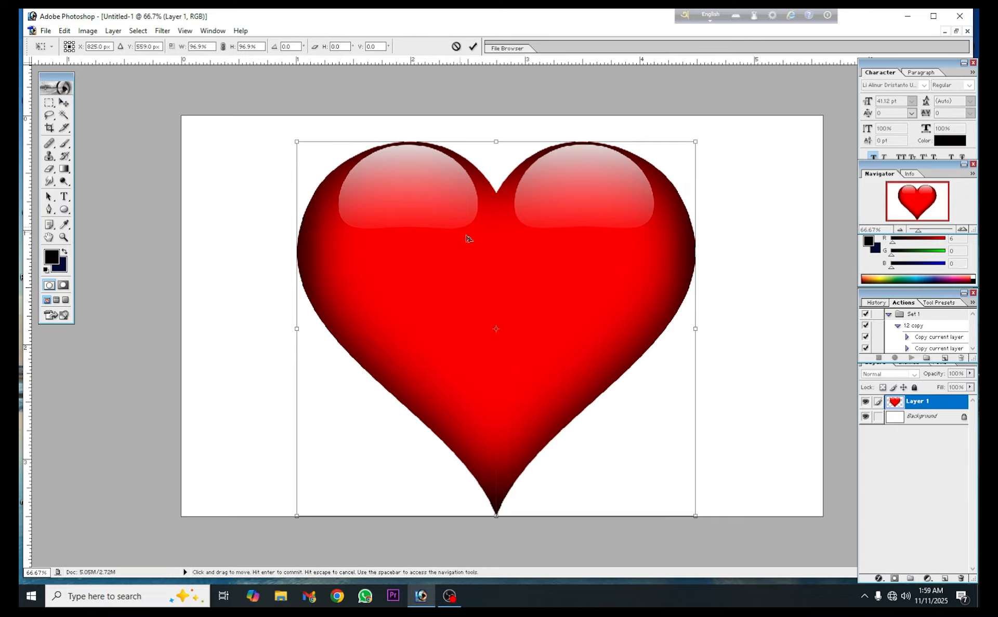
{"action": "left_click_drag", "start_coordinate": [466, 232], "coordinate": [463, 219]}
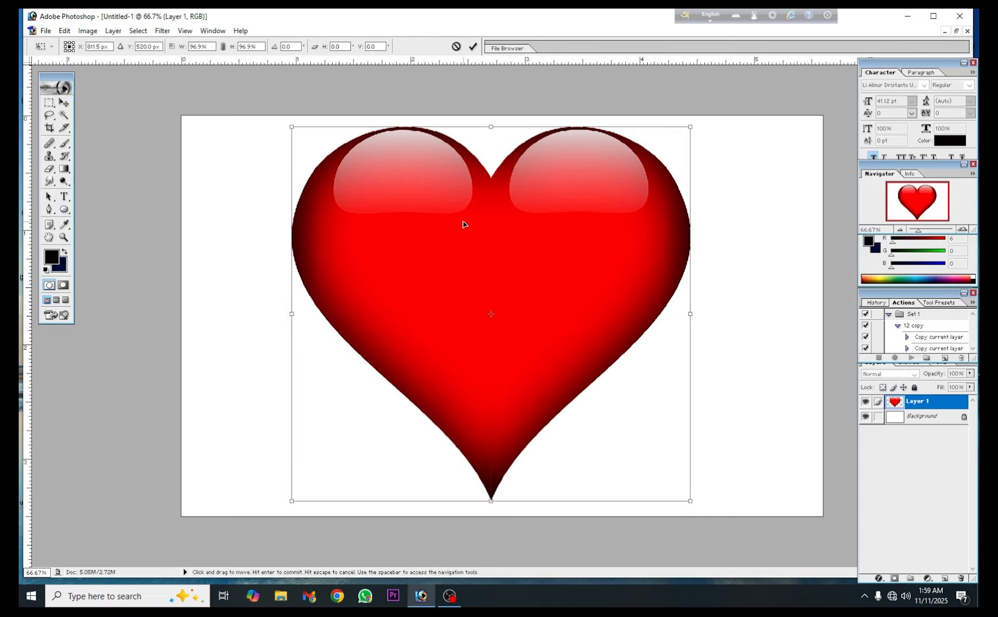
{"action": "left_click", "coordinate": [472, 47]}
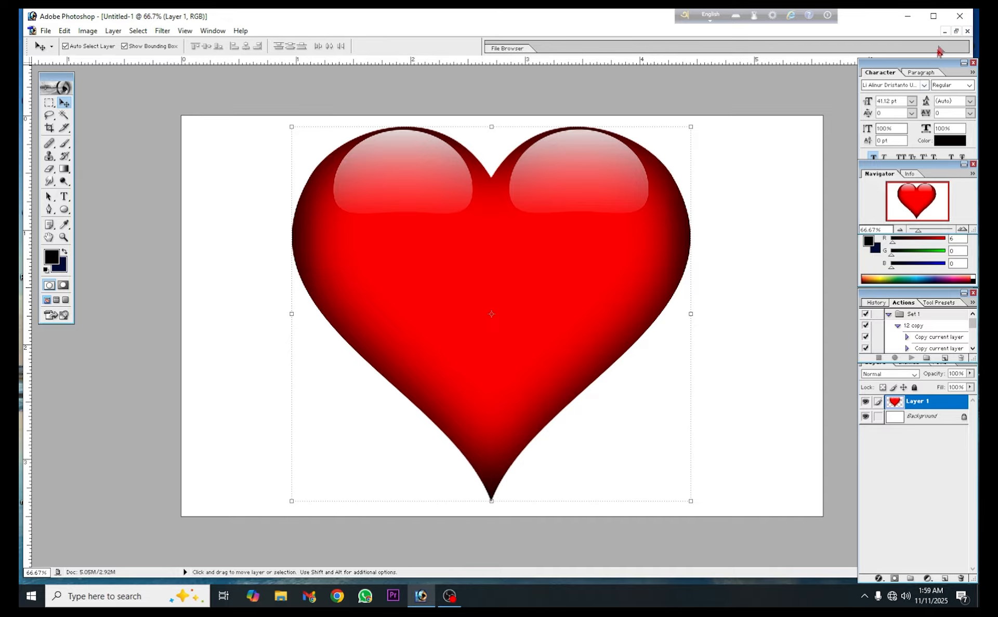
Step: Copy the couple photo from gggs.jpg into Untitled-1 as a layer above the heart
{"action": "left_click", "coordinate": [957, 31]}
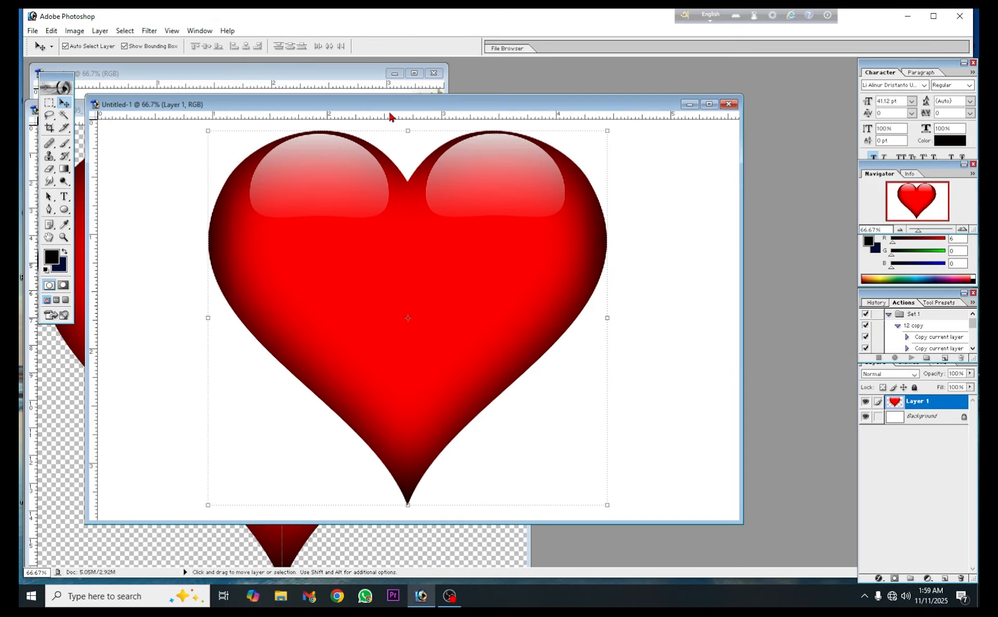
{"action": "left_click_drag", "start_coordinate": [389, 107], "coordinate": [559, 129]}
{"action": "left_click", "coordinate": [261, 96]}
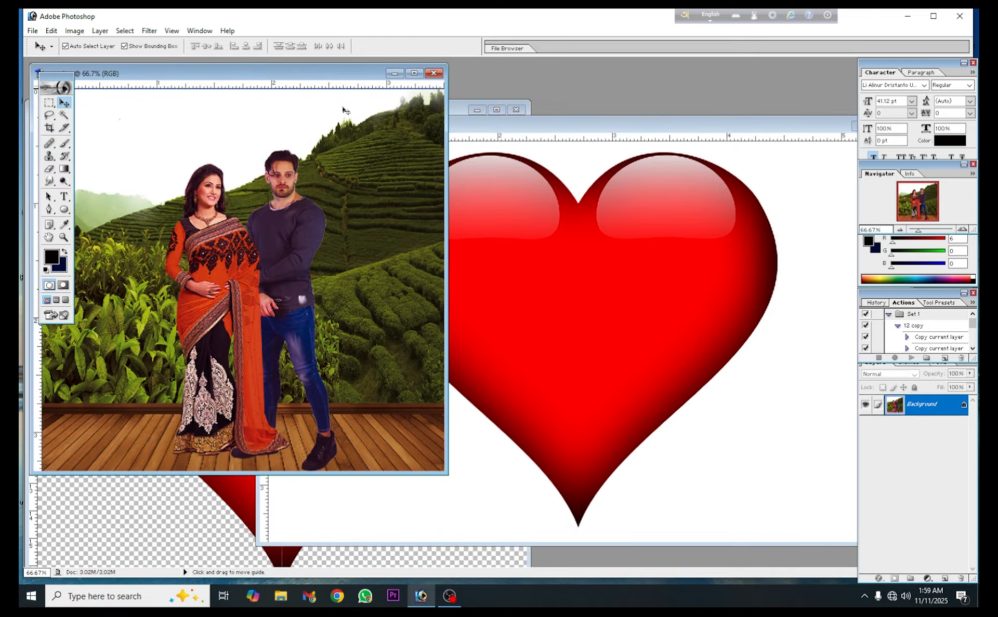
{"action": "left_click_drag", "start_coordinate": [297, 73], "coordinate": [325, 98]}
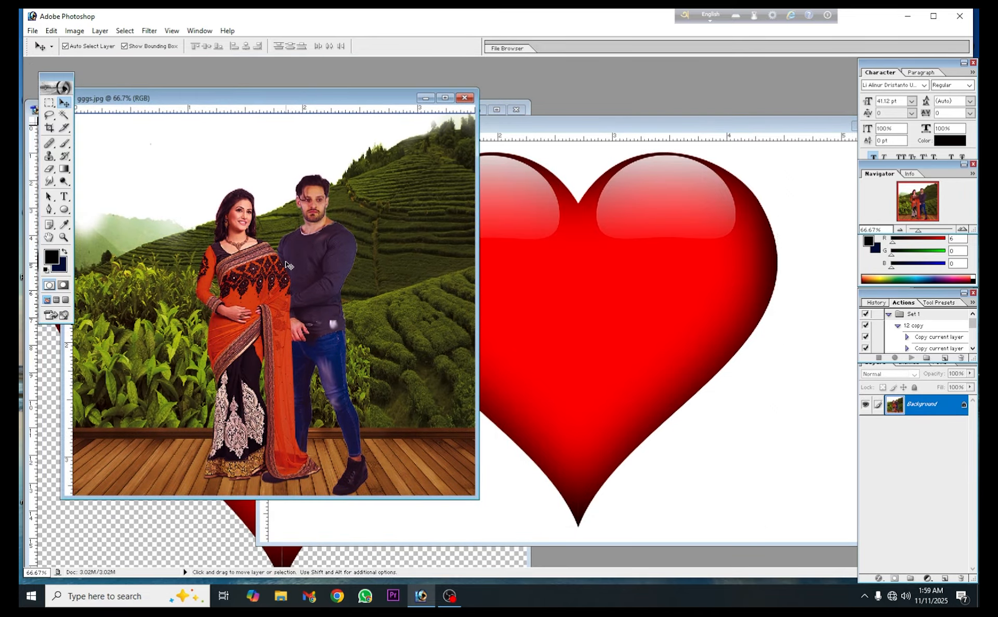
{"action": "left_click_drag", "start_coordinate": [649, 376], "coordinate": [581, 294]}
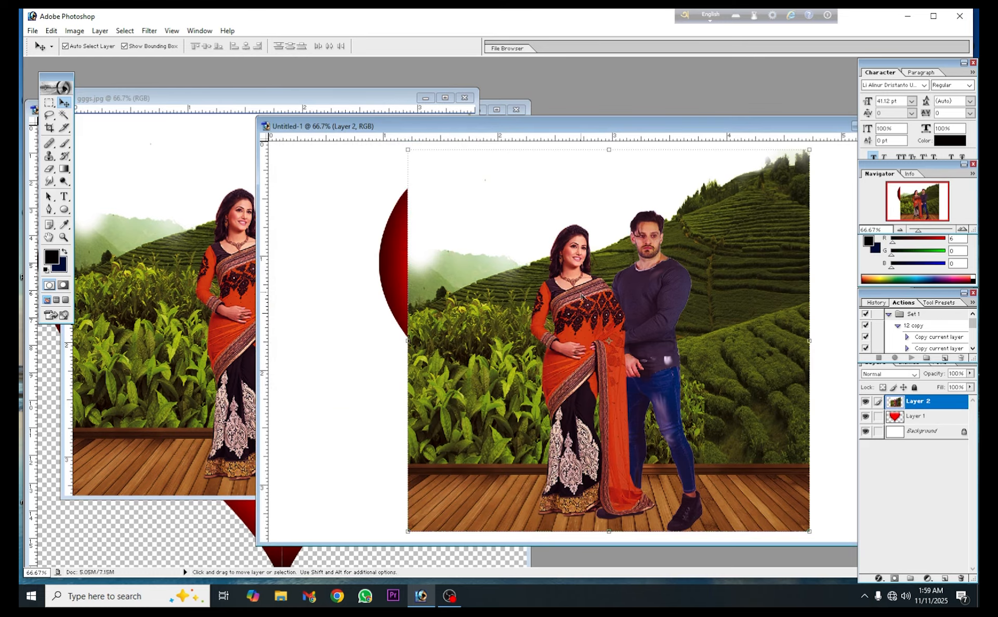
Step: Maximize the Untitled-1 document and position the couple photo so that it covers the heart
{"action": "left_click", "coordinate": [140, 209]}
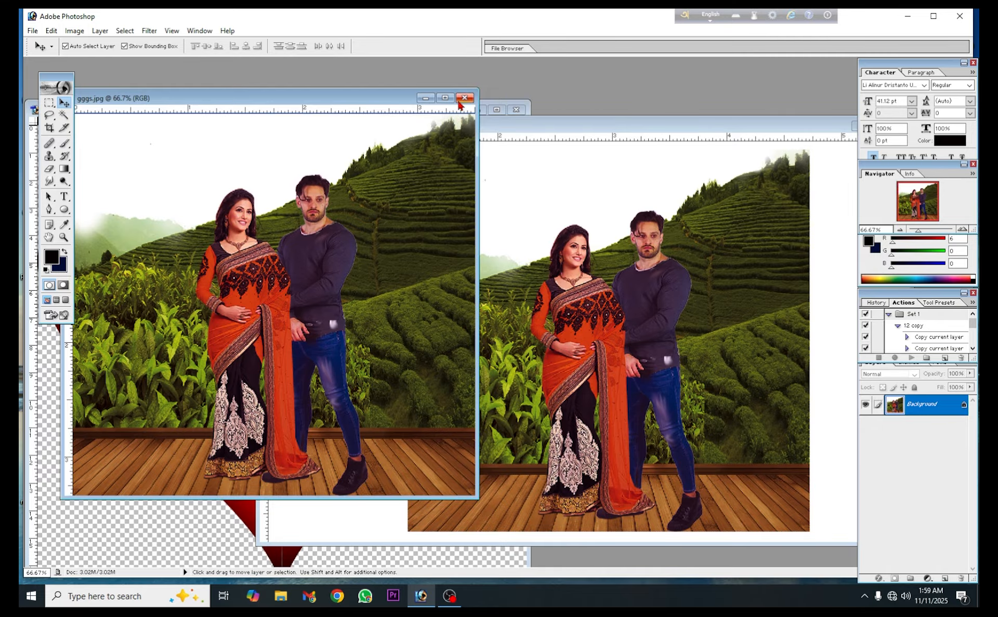
{"action": "left_click", "coordinate": [597, 126]}
{"action": "left_click_drag", "start_coordinate": [617, 134], "coordinate": [487, 112]}
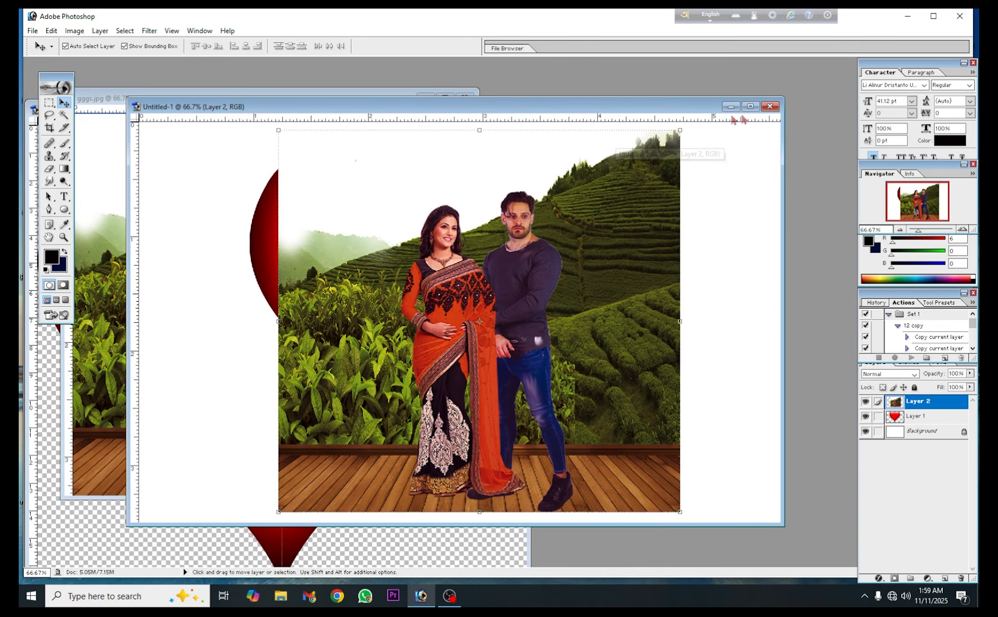
{"action": "left_click", "coordinate": [750, 105]}
{"action": "left_click_drag", "start_coordinate": [607, 223], "coordinate": [564, 215]}
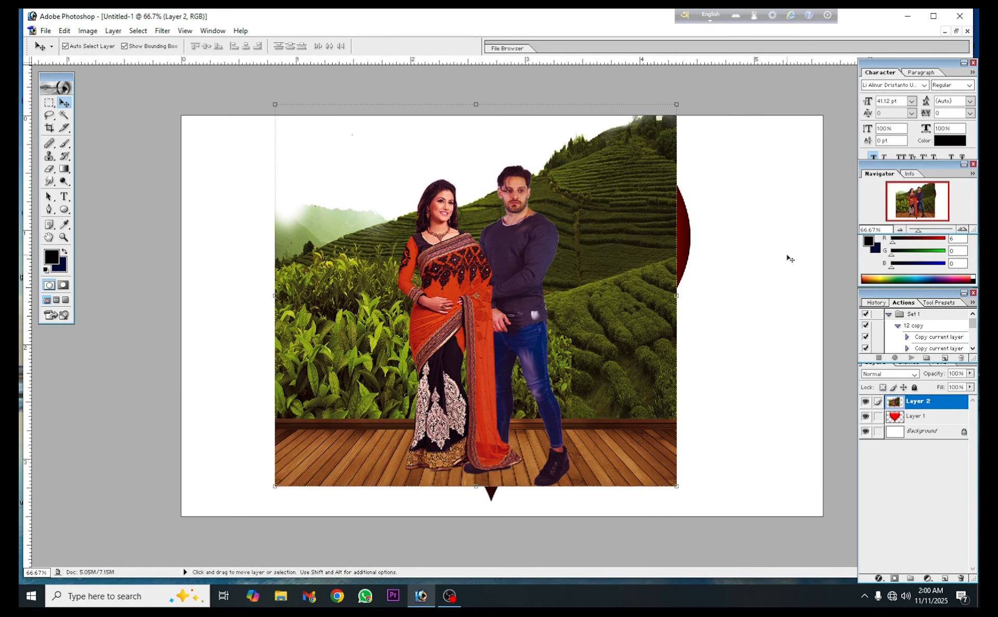
{"action": "left_click", "coordinate": [686, 235]}
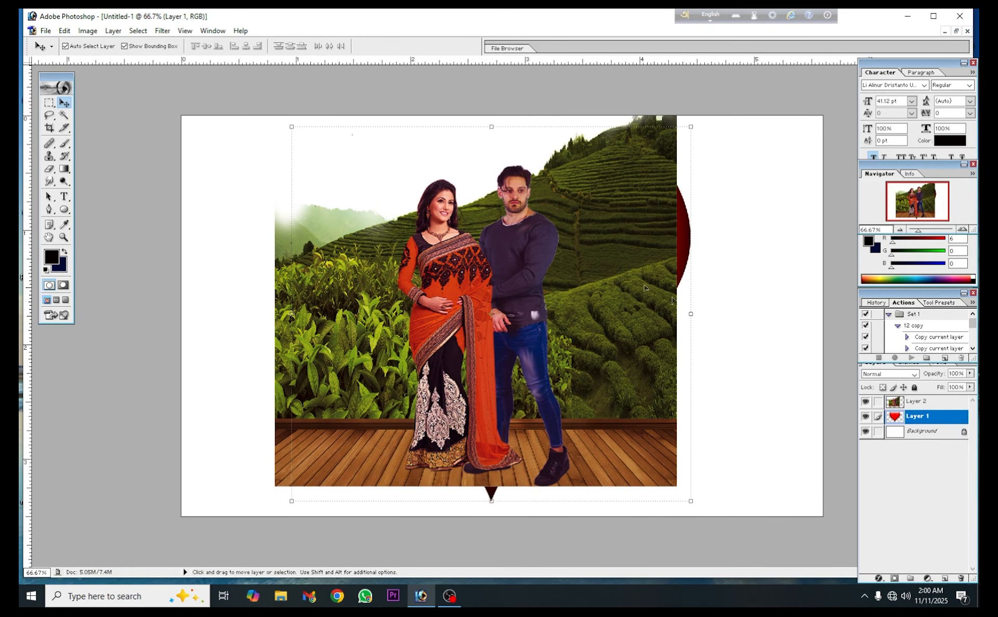
{"action": "left_click", "coordinate": [927, 402]}
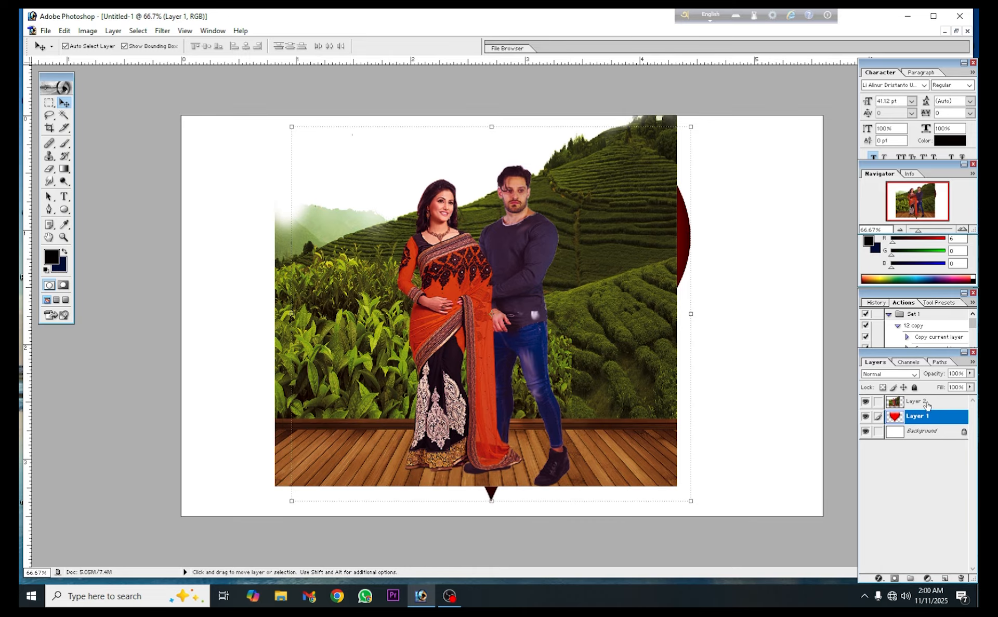
{"action": "left_click_drag", "start_coordinate": [516, 262], "coordinate": [526, 274]}
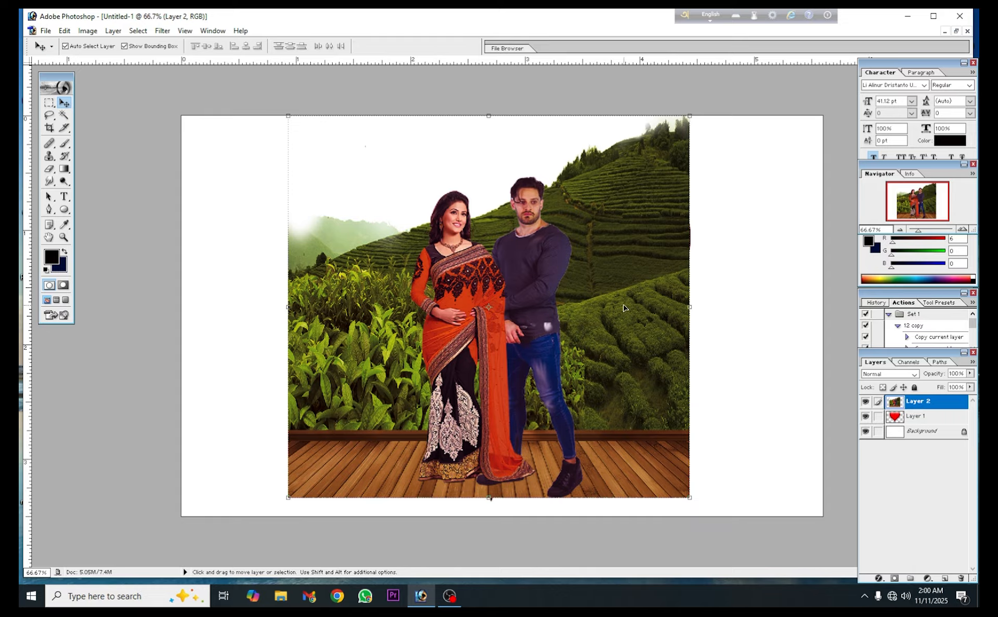
Step: Clip the couple photo to the heart layer beneath and reposition the photo inside the heart shape
{"action": "key", "text": "alt"}
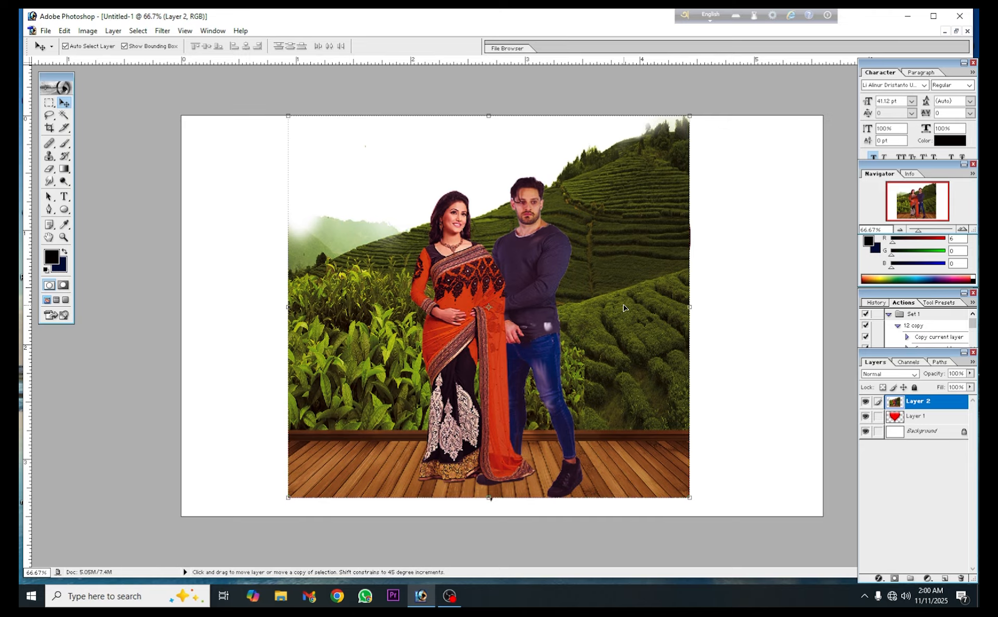
{"action": "key", "text": "ctrl+g"}
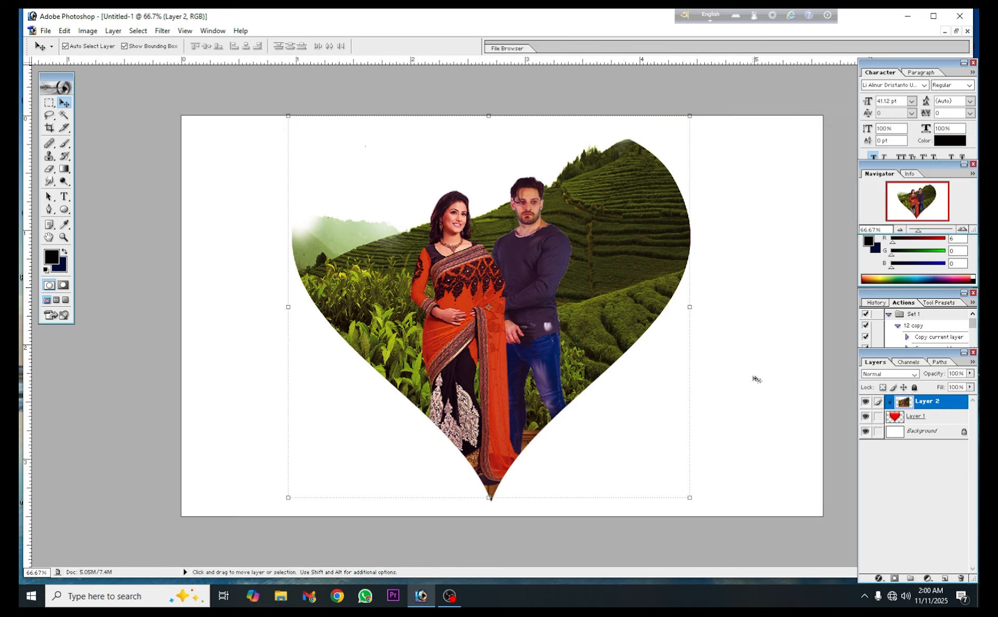
{"action": "left_click_drag", "start_coordinate": [565, 271], "coordinate": [677, 314]}
{"action": "left_click_drag", "start_coordinate": [622, 283], "coordinate": [562, 263]}
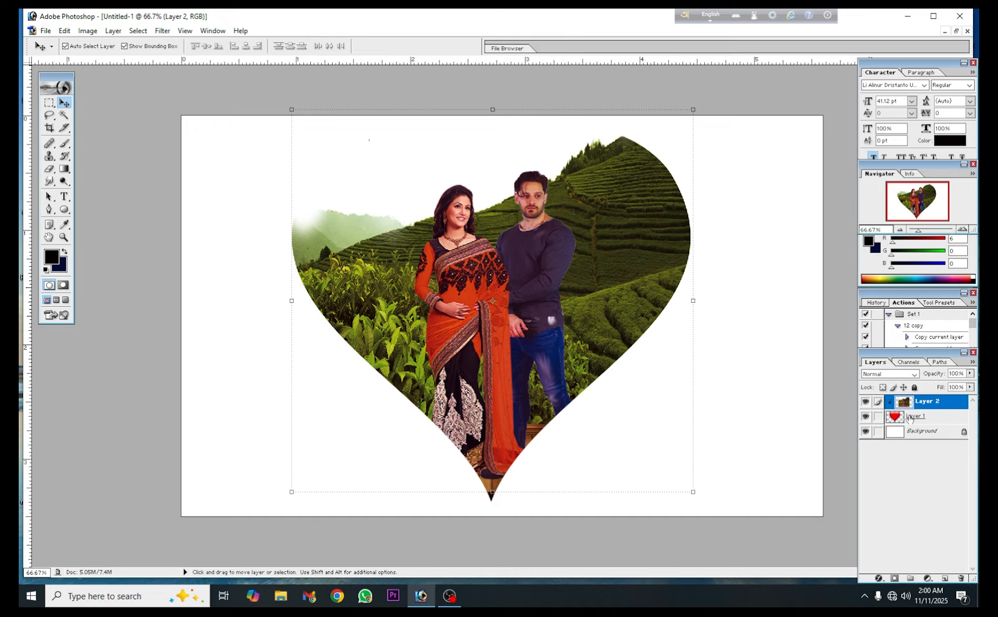
Step: Link the heart layer to the couple photo layer and merge them into one layer
{"action": "left_click", "coordinate": [878, 417]}
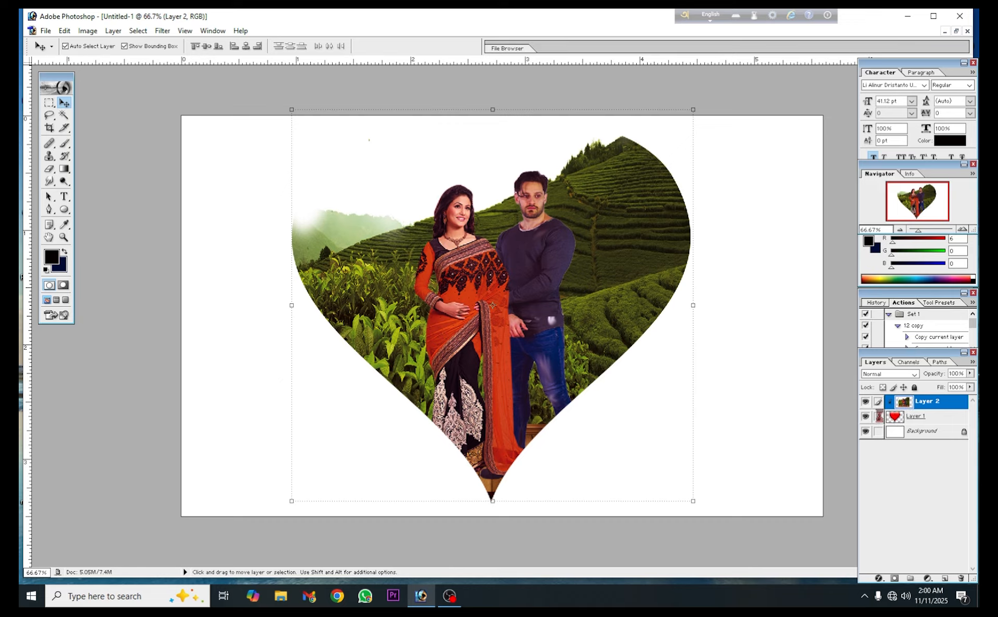
{"action": "key", "text": "ctrl+e"}
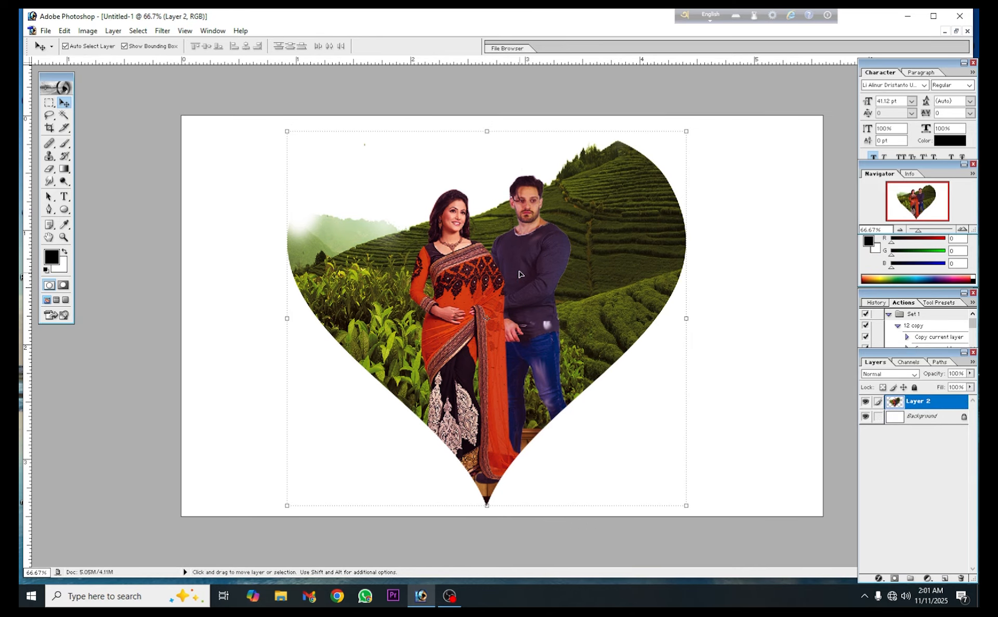
Step: Add a drop shadow to the merged heart layer with 100% opacity, 0 px distance, 11% spread and 40 px size
{"action": "double_click", "coordinate": [960, 407]}
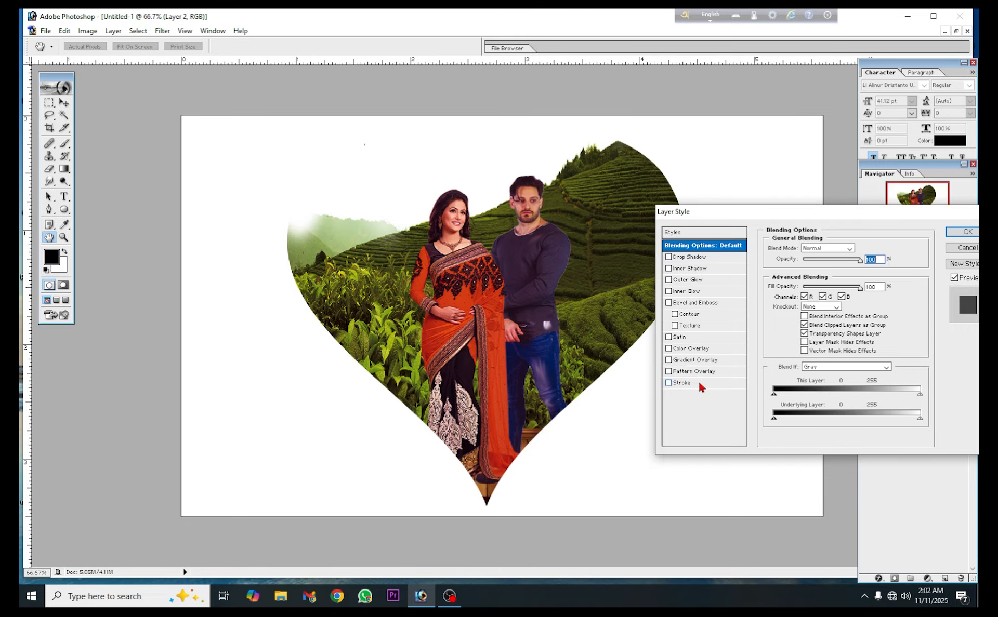
{"action": "left_click", "coordinate": [676, 384]}
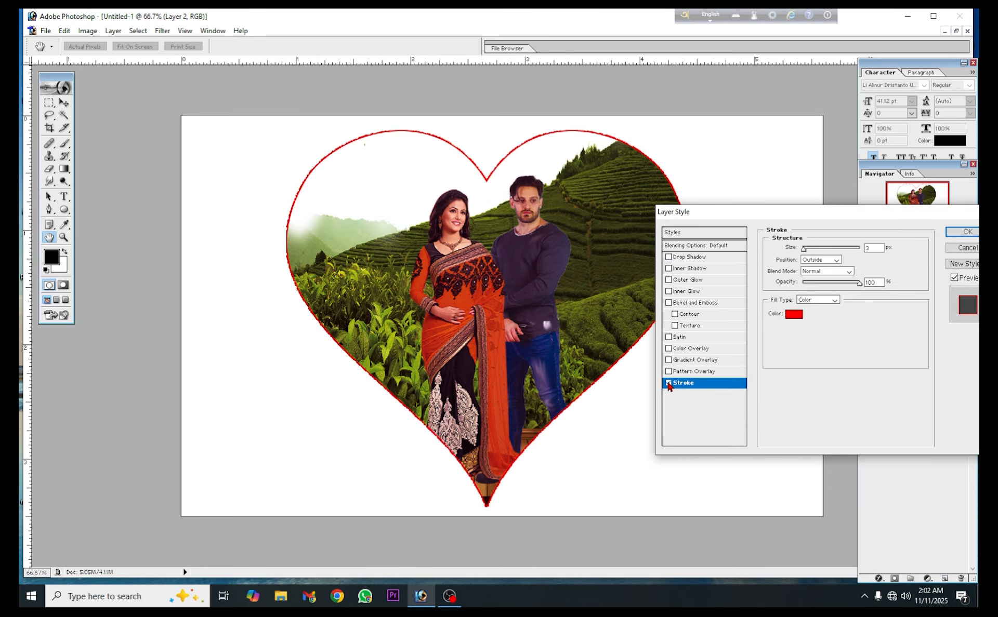
{"action": "left_click", "coordinate": [669, 384]}
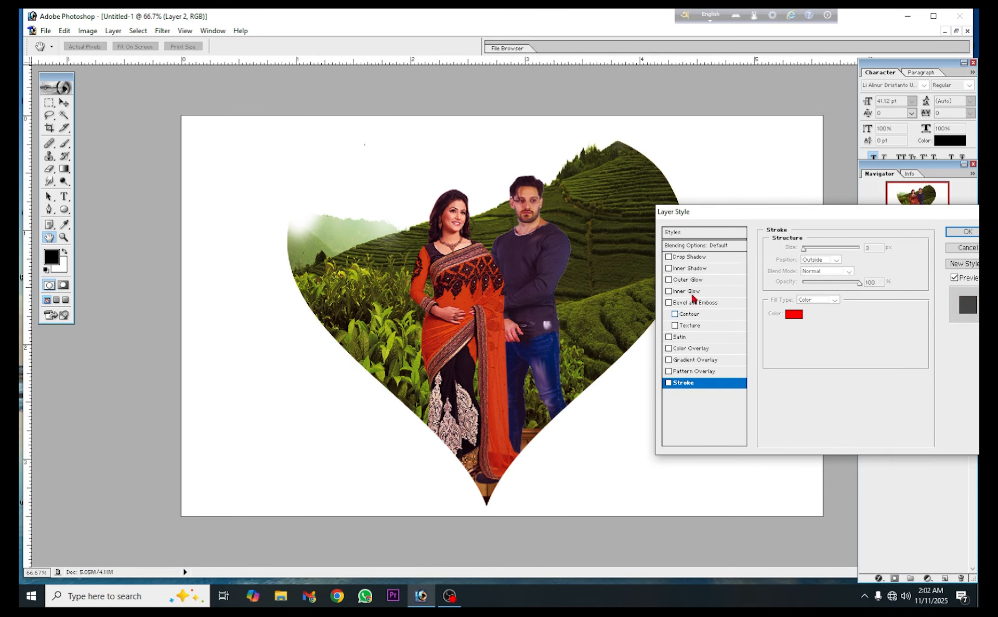
{"action": "left_click", "coordinate": [692, 258]}
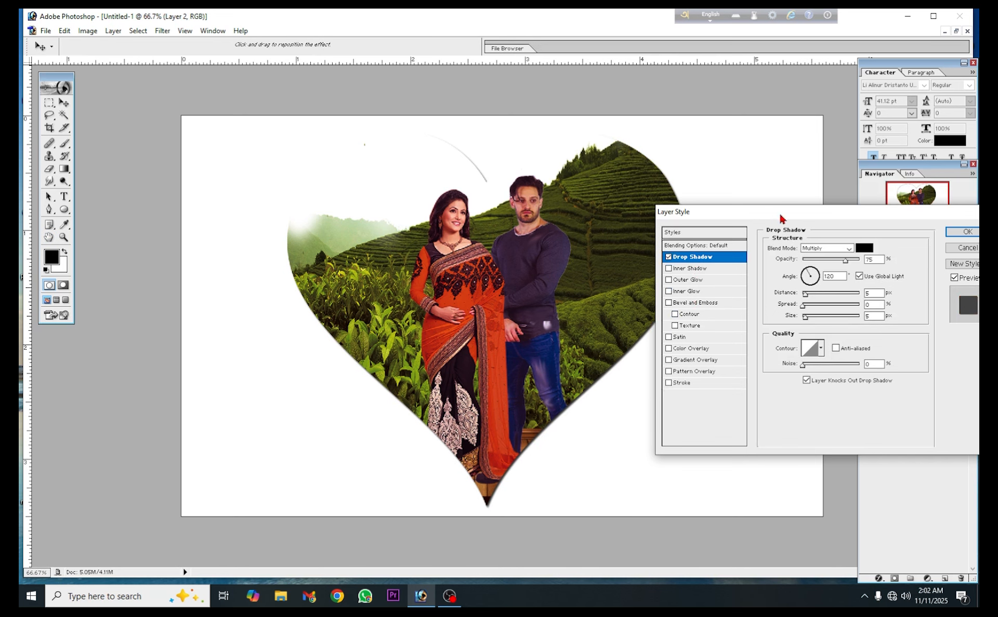
{"action": "left_click_drag", "start_coordinate": [782, 219], "coordinate": [796, 298]}
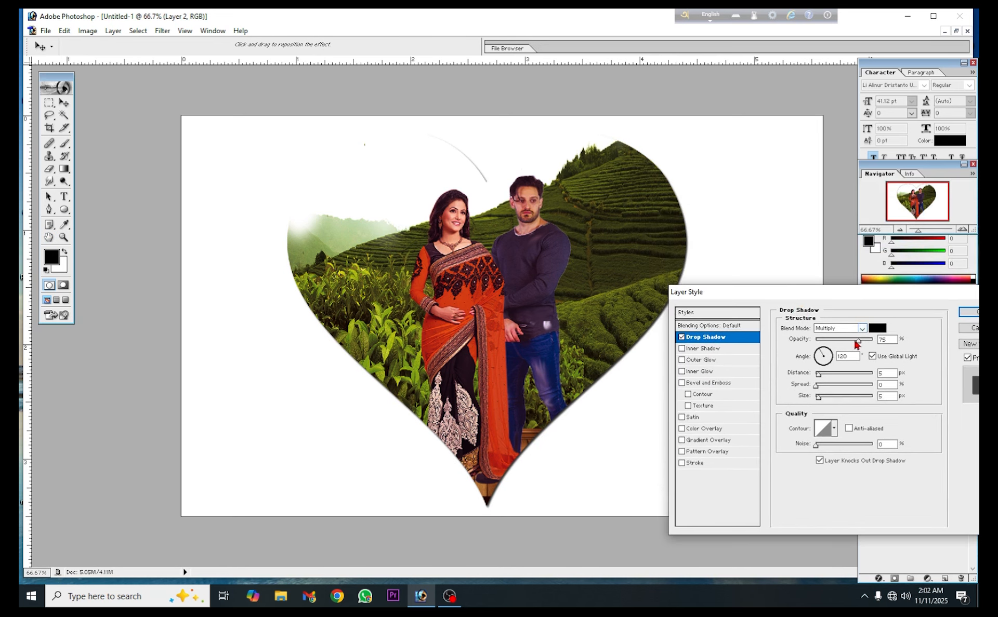
{"action": "left_click_drag", "start_coordinate": [856, 342], "coordinate": [875, 343]}
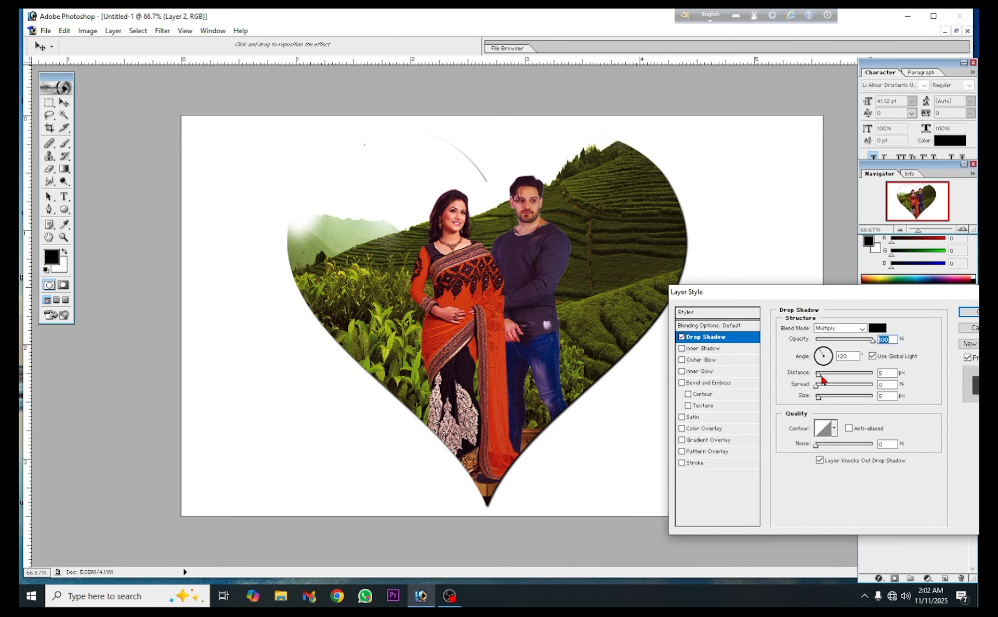
{"action": "left_click_drag", "start_coordinate": [820, 374], "coordinate": [828, 402]}
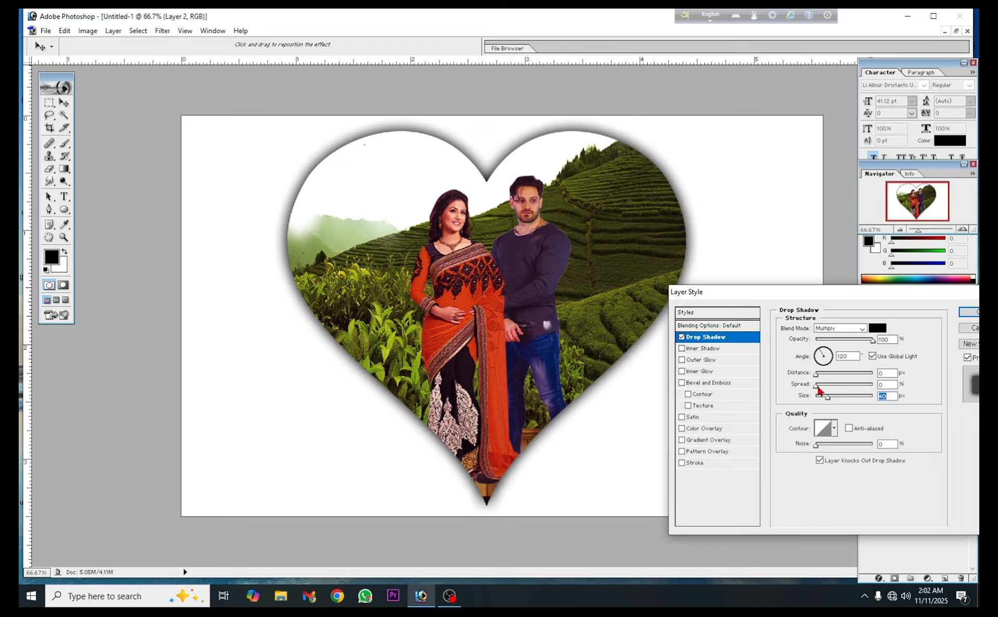
{"action": "left_click_drag", "start_coordinate": [818, 389], "coordinate": [817, 379]}
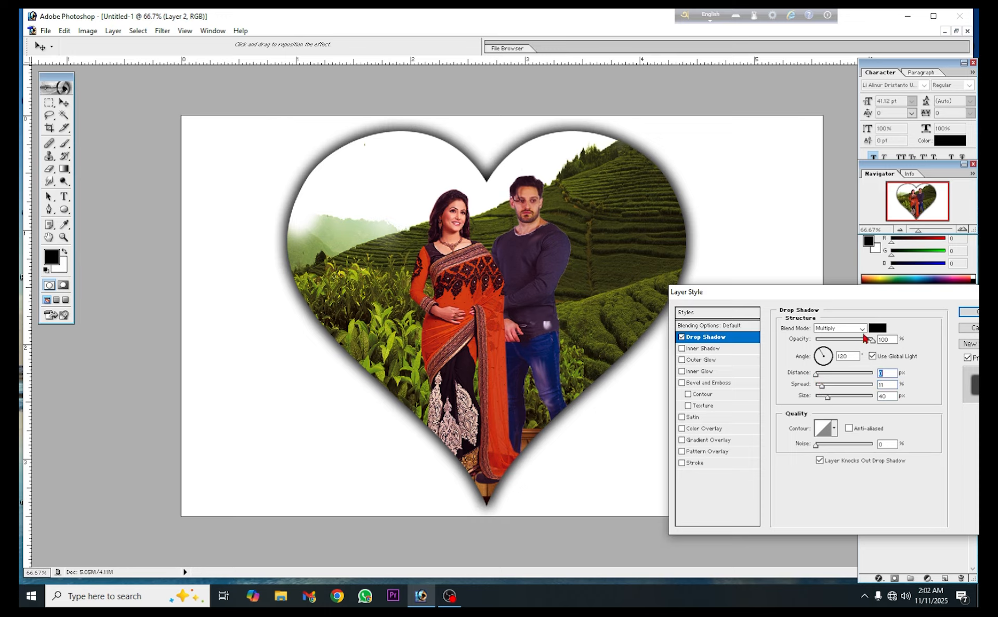
Step: Set the heart's drop shadow colour to red E80202
{"action": "left_click", "coordinate": [876, 328]}
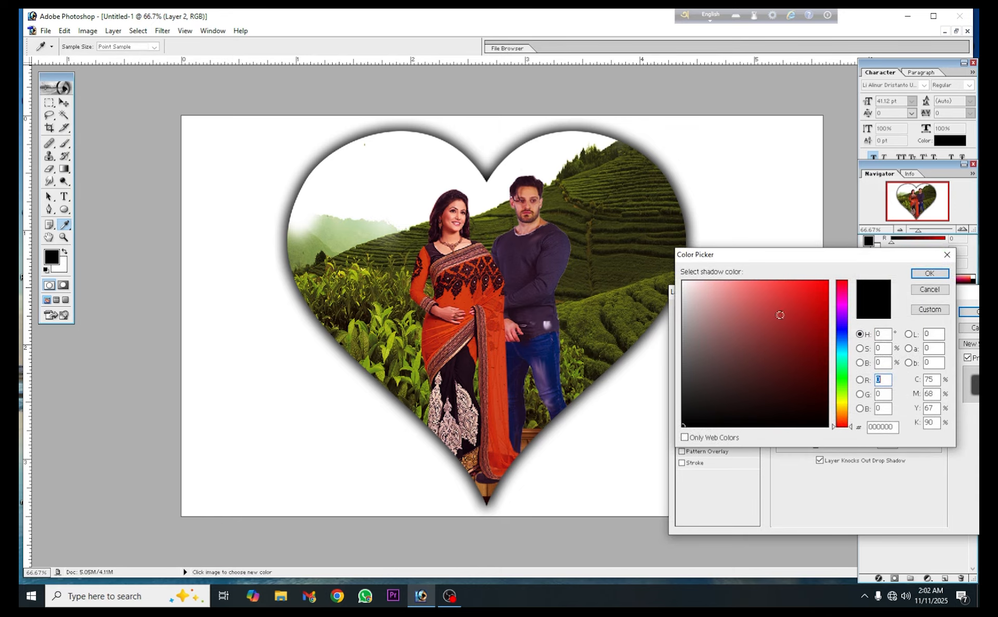
{"action": "left_click", "coordinate": [826, 294]}
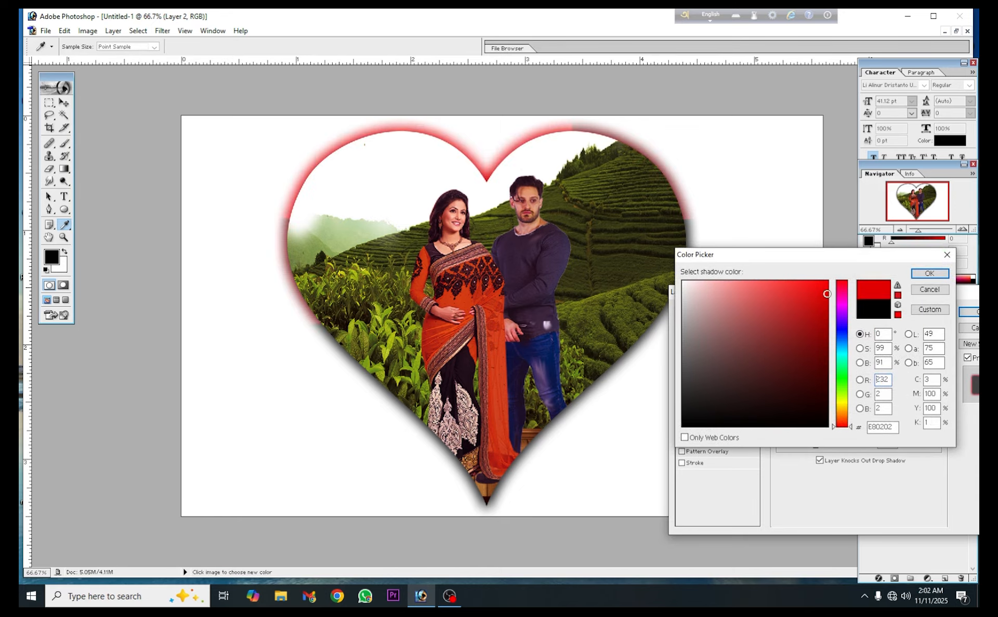
{"action": "left_click", "coordinate": [926, 274]}
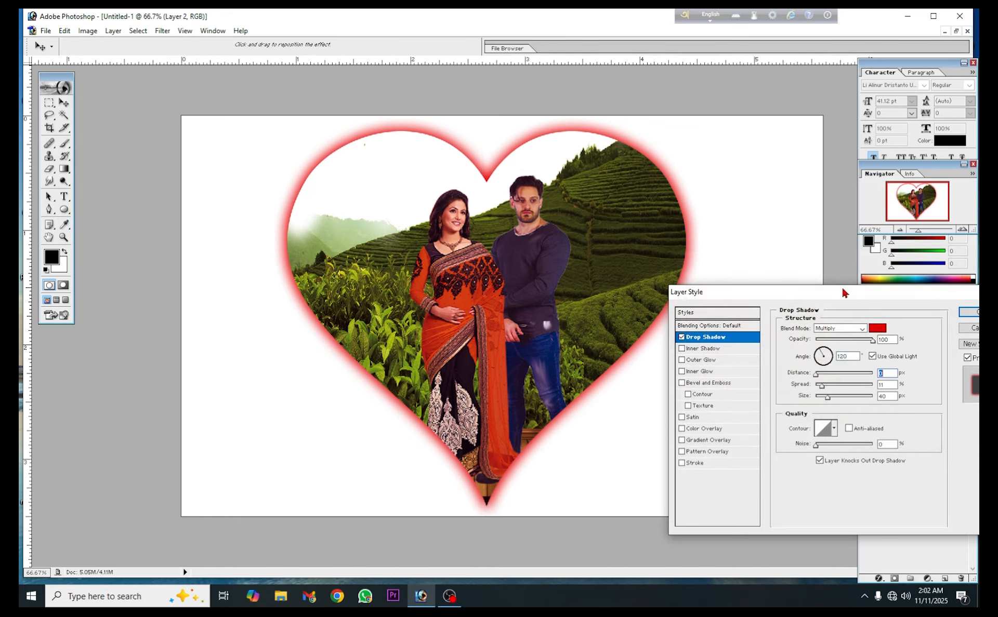
Step: Add a black (000000) outside stroke of 2 px to the heart and apply the layer style
{"action": "left_click", "coordinate": [692, 463]}
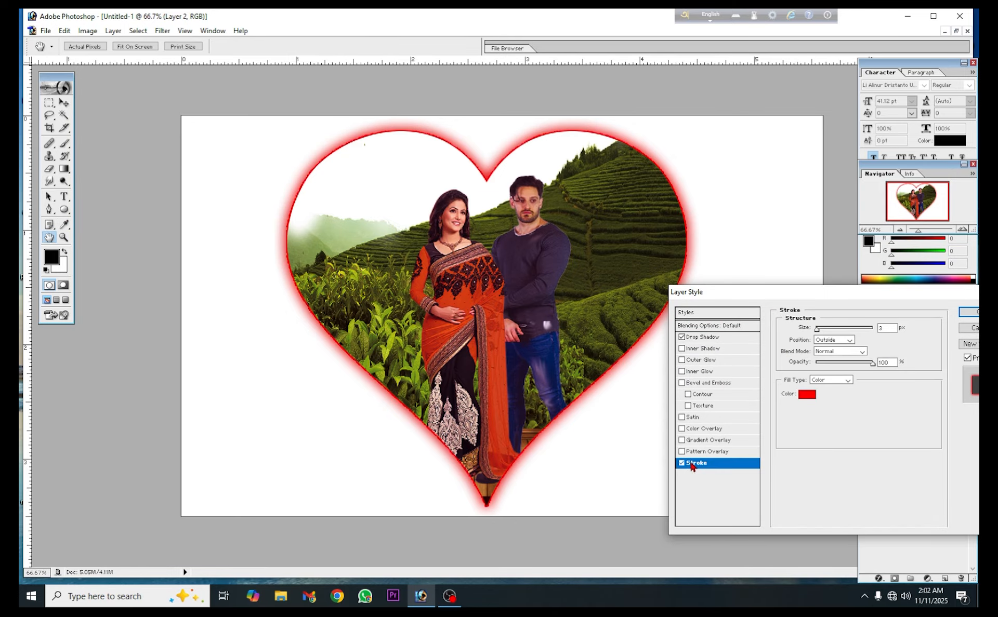
{"action": "left_click", "coordinate": [809, 394]}
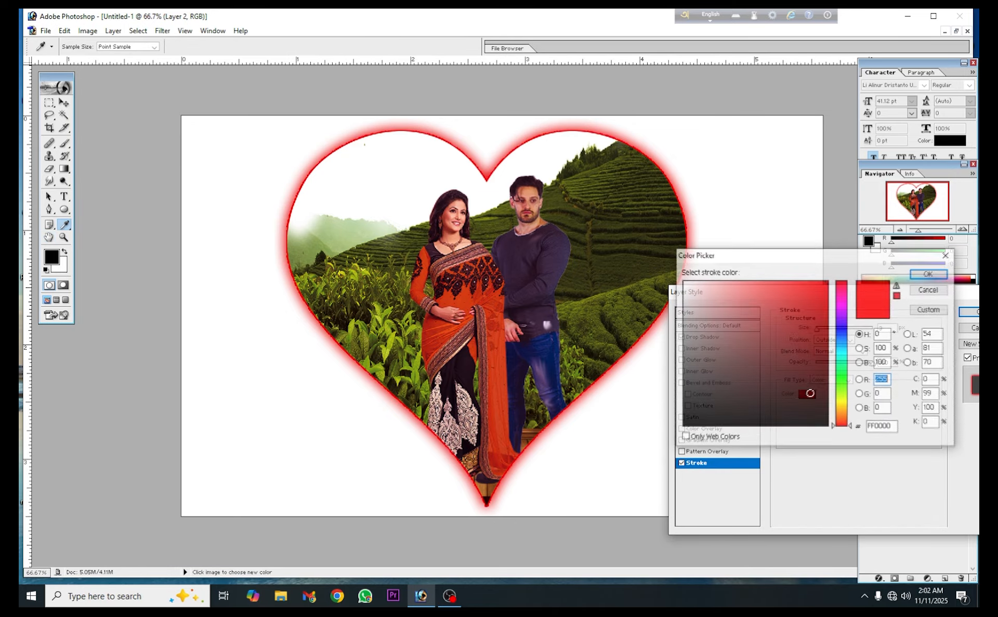
{"action": "left_click", "coordinate": [795, 427]}
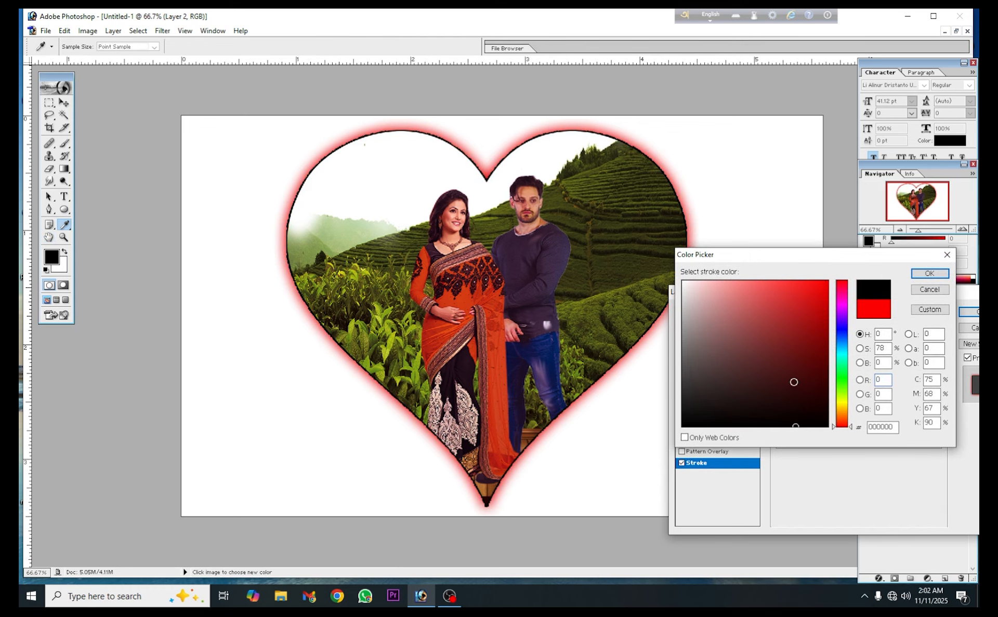
{"action": "left_click", "coordinate": [929, 273]}
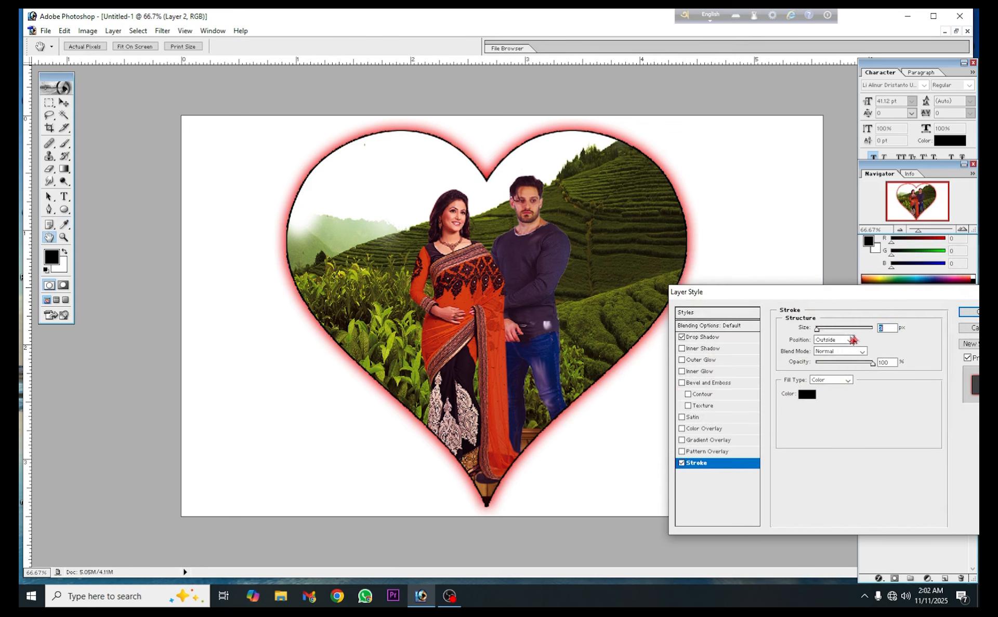
{"action": "key", "text": "Down"}
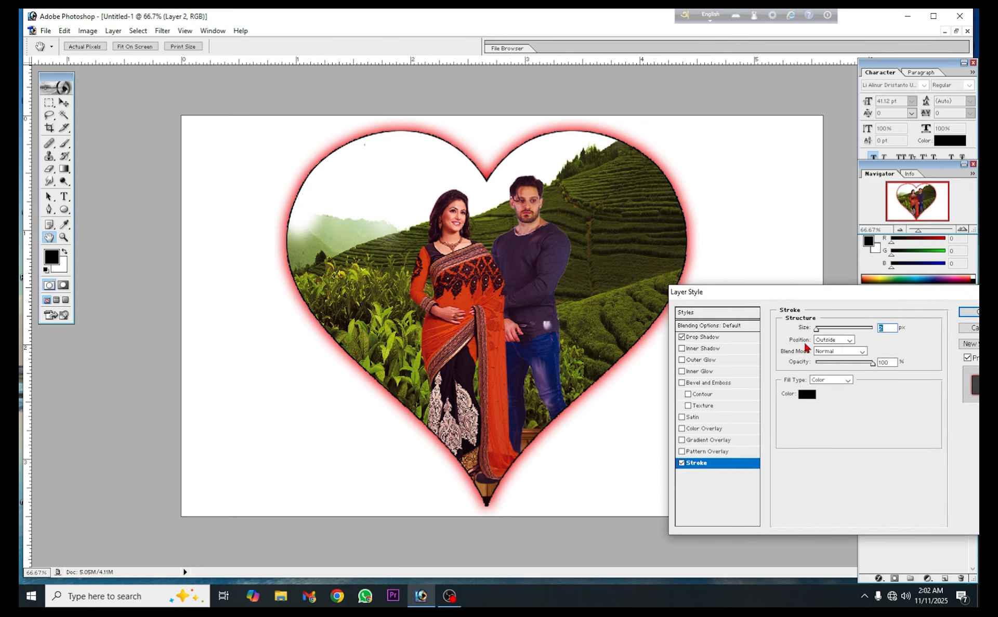
{"action": "key", "text": "Return"}
{"action": "key", "text": "v"}
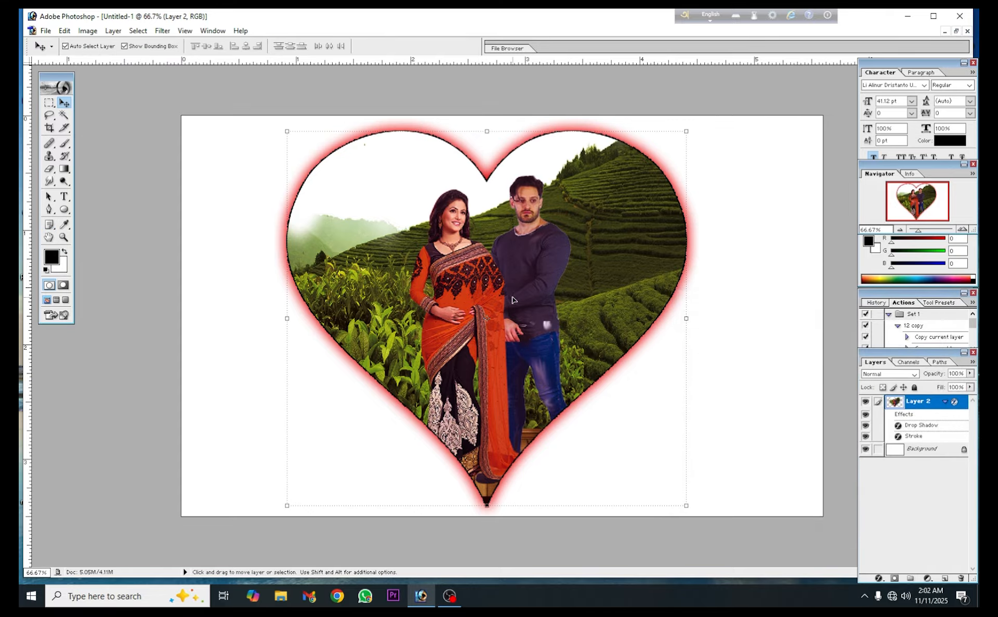
Step: Scale the heart photo down to about 43% and move it to the canvas's upper-left corner
{"action": "key", "text": "ctrl+minus"}
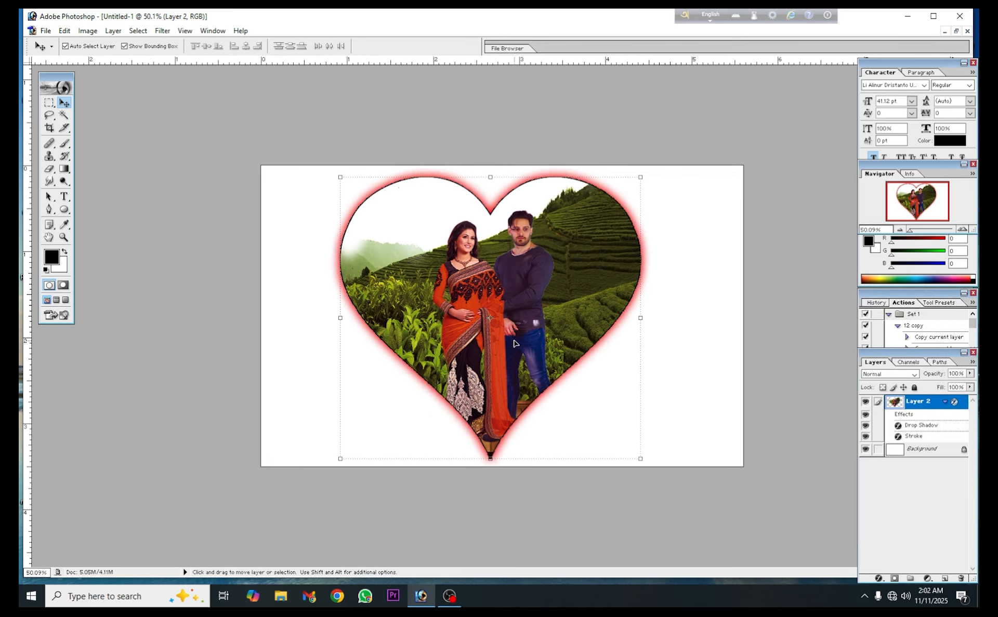
{"action": "mouse_move", "coordinate": [506, 316]}
{"action": "left_mouse_down"}
{"action": "mouse_move", "coordinate": [521, 314]}
{"action": "mouse_move", "coordinate": [482, 315]}
{"action": "mouse_move", "coordinate": [517, 320]}
{"action": "mouse_move", "coordinate": [517, 307]}
{"action": "left_mouse_up"}
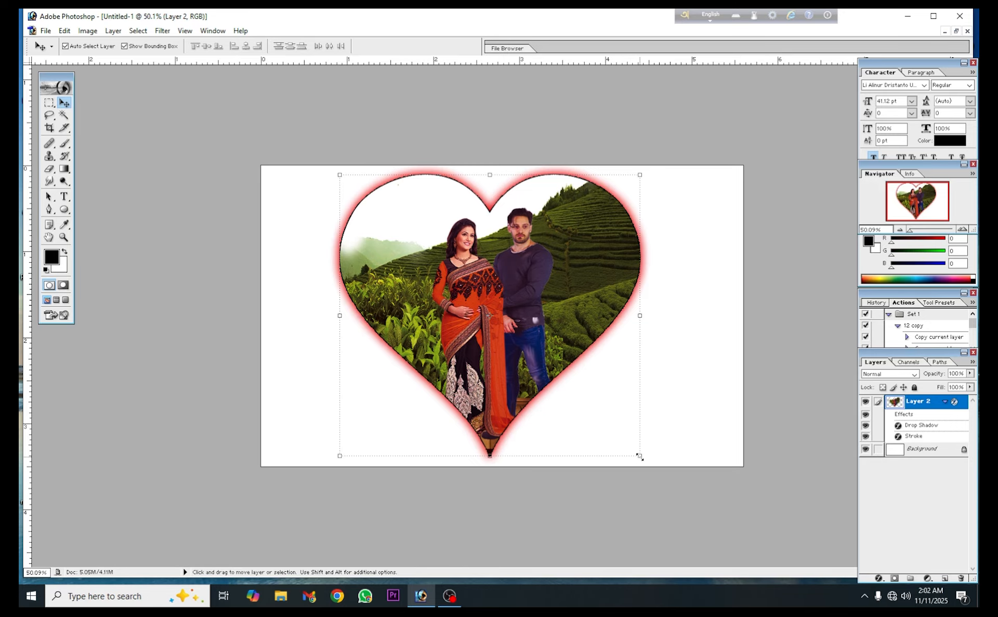
{"action": "left_click_drag", "start_coordinate": [639, 456], "coordinate": [426, 343]}
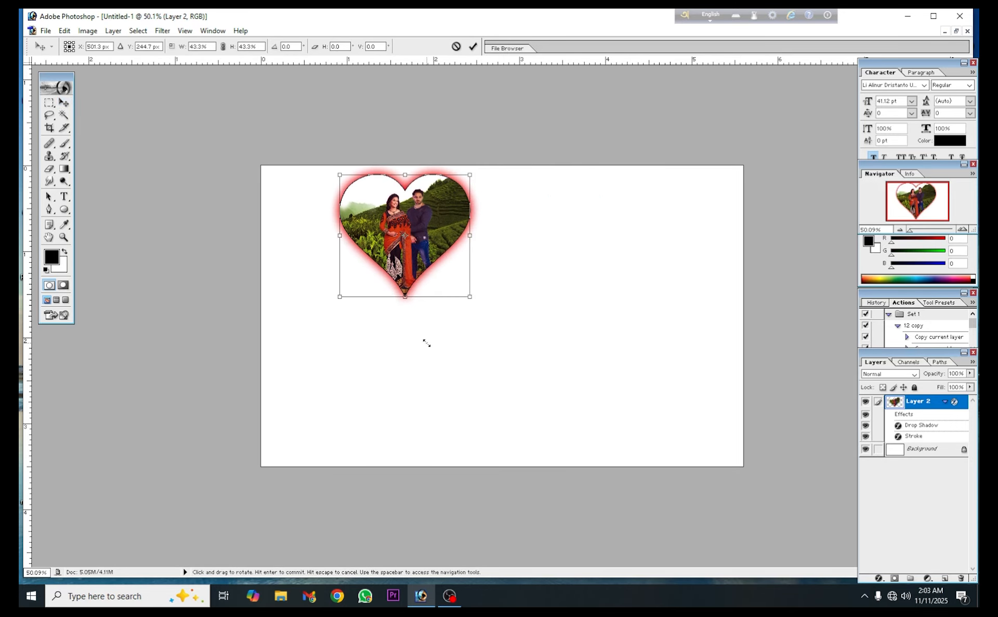
{"action": "left_click", "coordinate": [473, 46]}
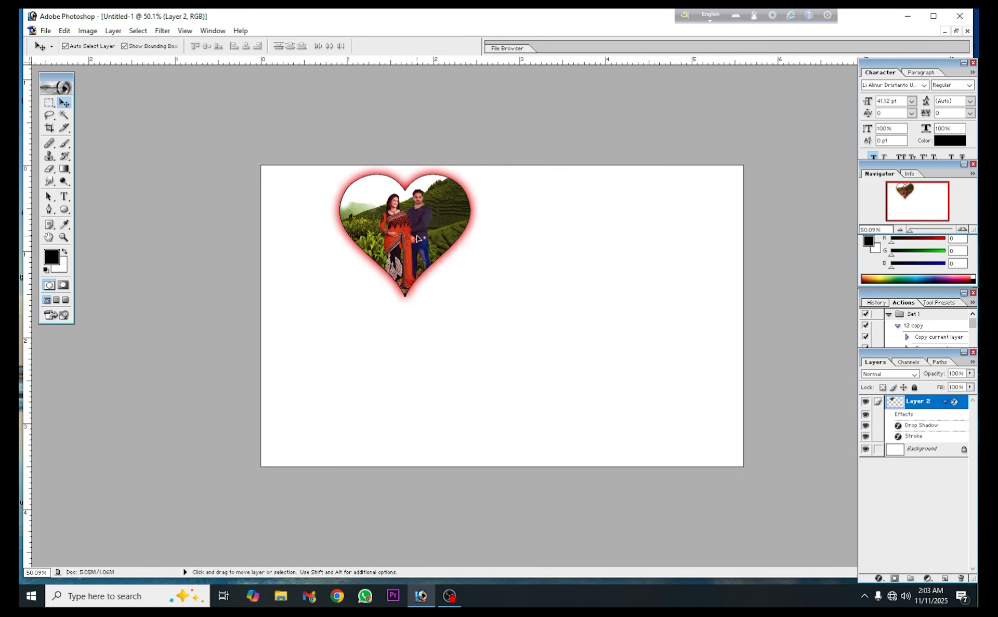
{"action": "left_click_drag", "start_coordinate": [417, 238], "coordinate": [352, 242]}
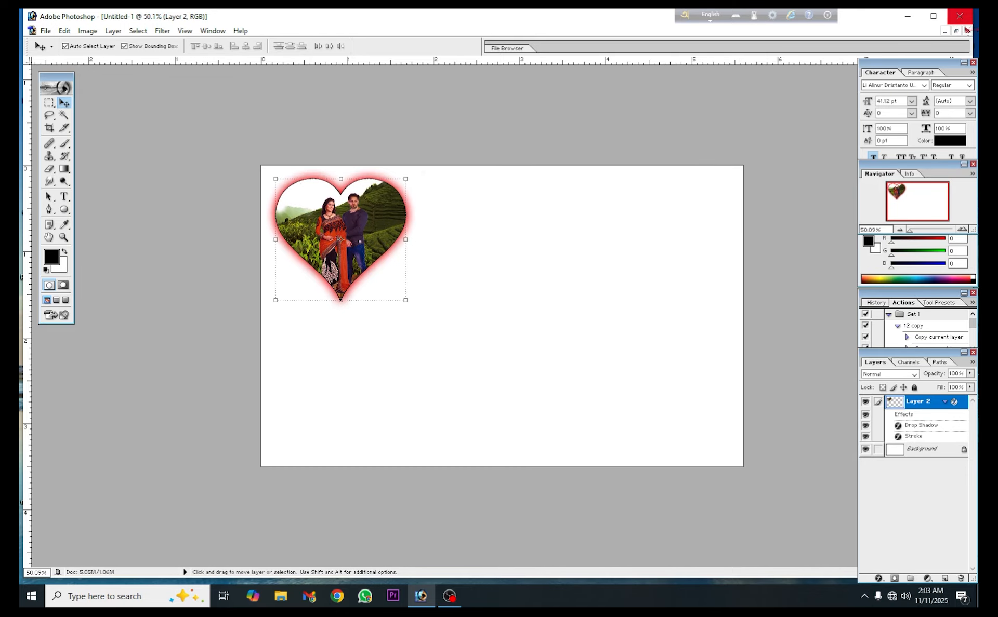
Step: Restore the Untitled-1 document to a floating window and close the red heart PNG document
{"action": "left_click", "coordinate": [955, 31]}
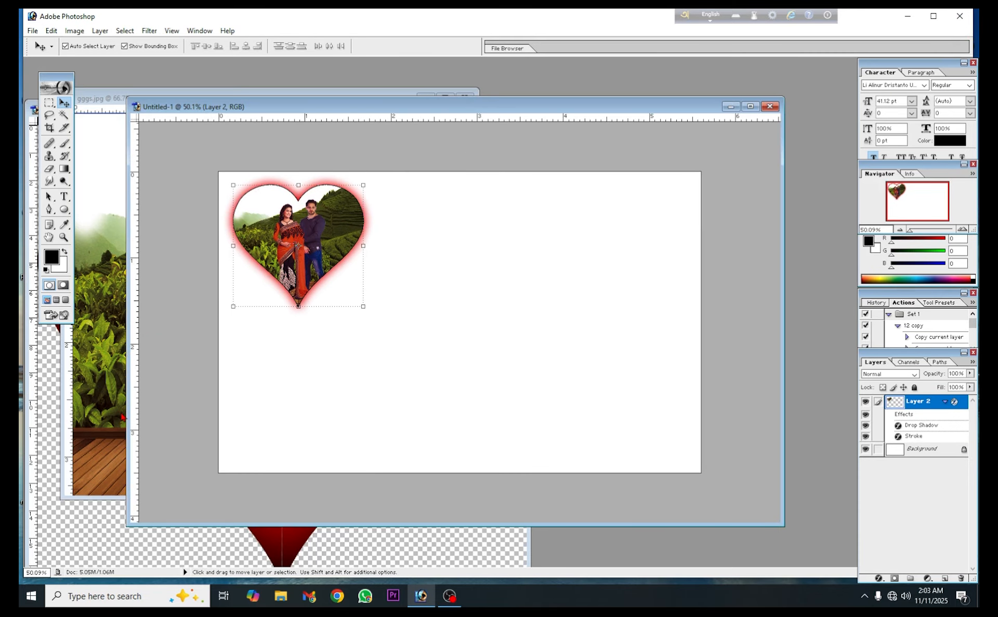
{"action": "left_click", "coordinate": [104, 415]}
{"action": "left_click", "coordinate": [359, 544]}
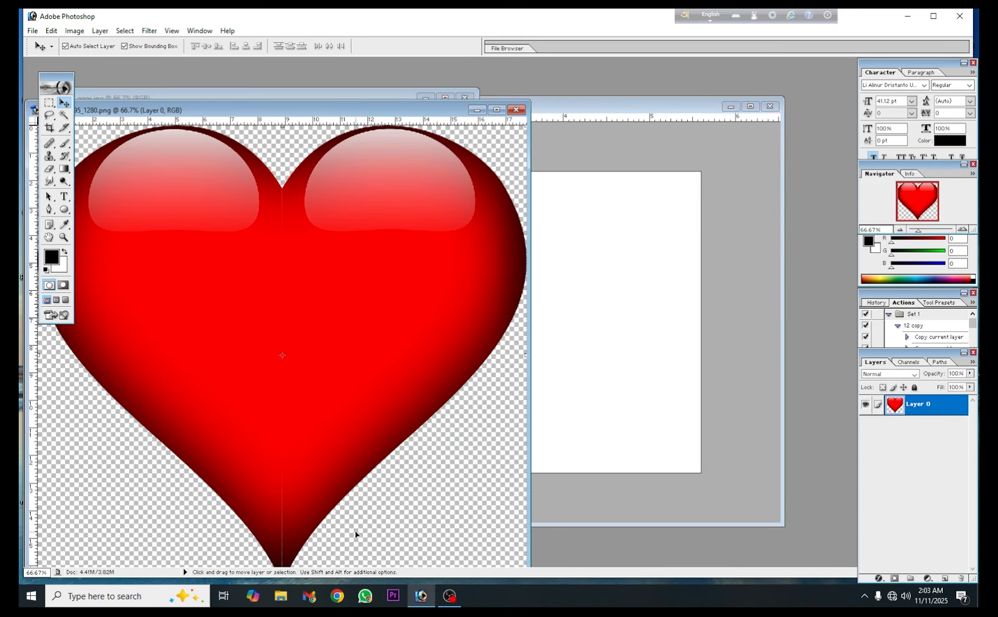
{"action": "left_click", "coordinate": [516, 109]}
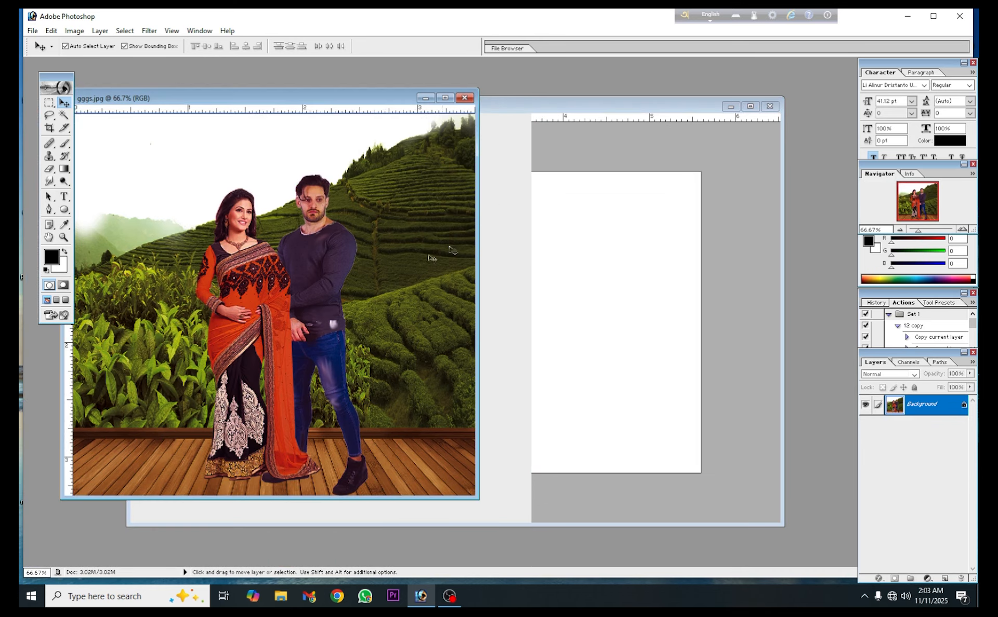
Step: Rearrange the gggs.jpg, Untitled-1 and njbn.png windows so that the green frame and the blank canvas are both within reach
{"action": "left_click_drag", "start_coordinate": [310, 91], "coordinate": [403, 166]}
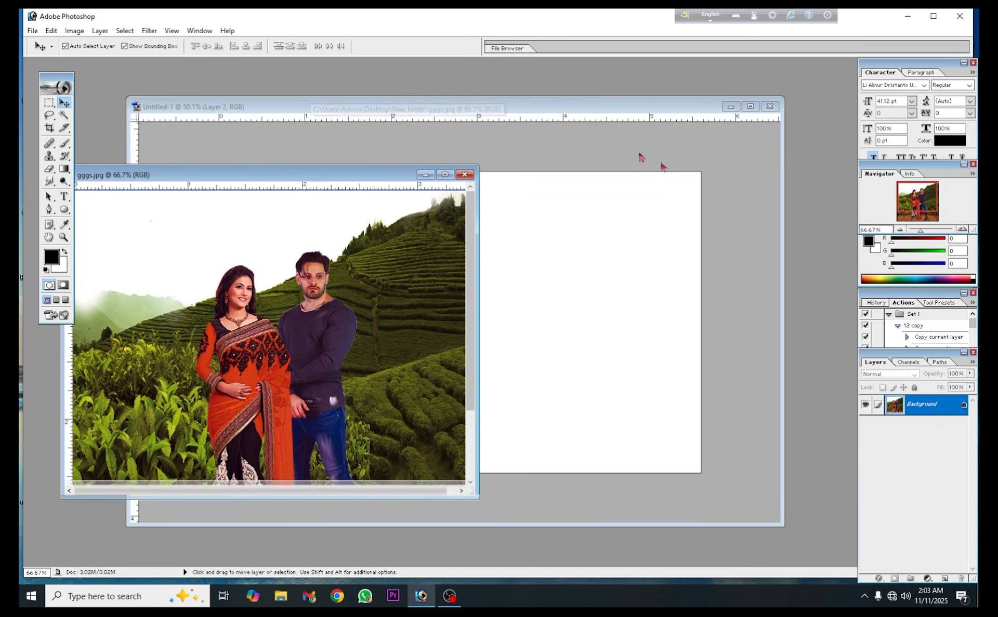
{"action": "left_click", "coordinate": [332, 110]}
{"action": "left_click_drag", "start_coordinate": [350, 105], "coordinate": [325, 210]}
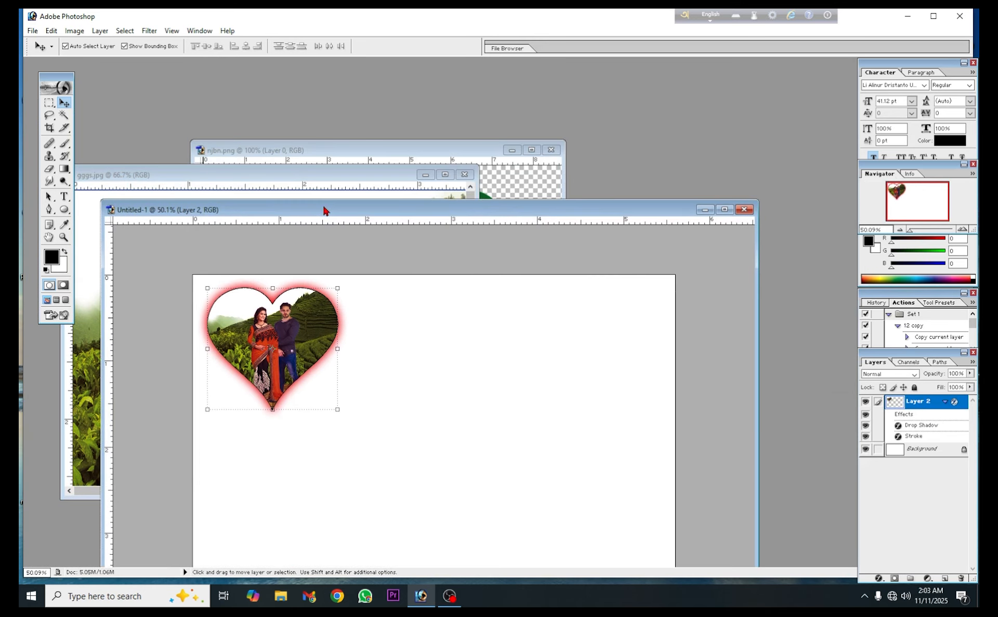
{"action": "left_click", "coordinate": [520, 188]}
{"action": "left_click_drag", "start_coordinate": [458, 152], "coordinate": [321, 102]}
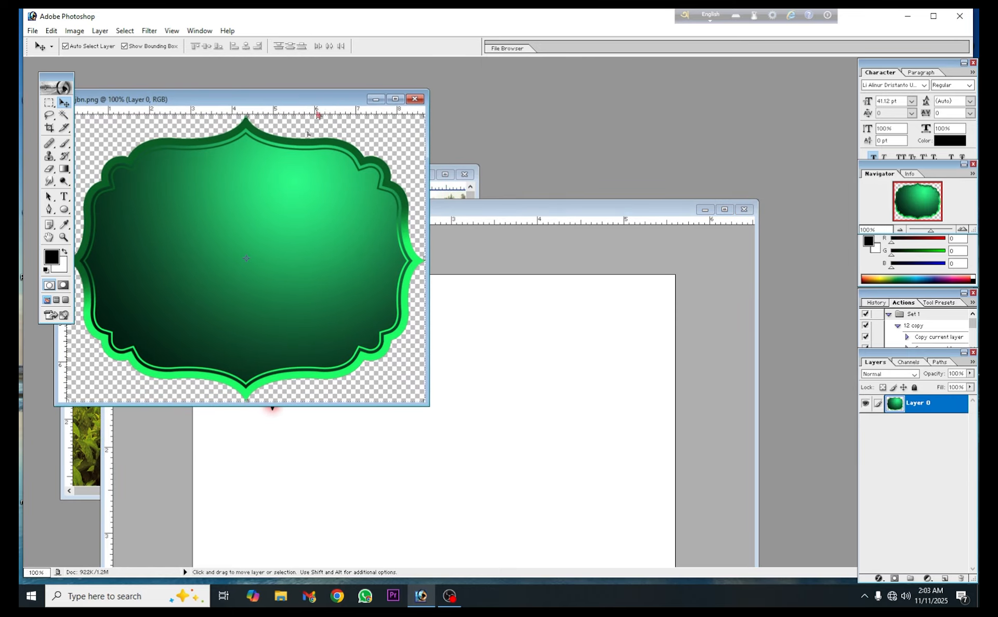
{"action": "left_click", "coordinate": [535, 375]}
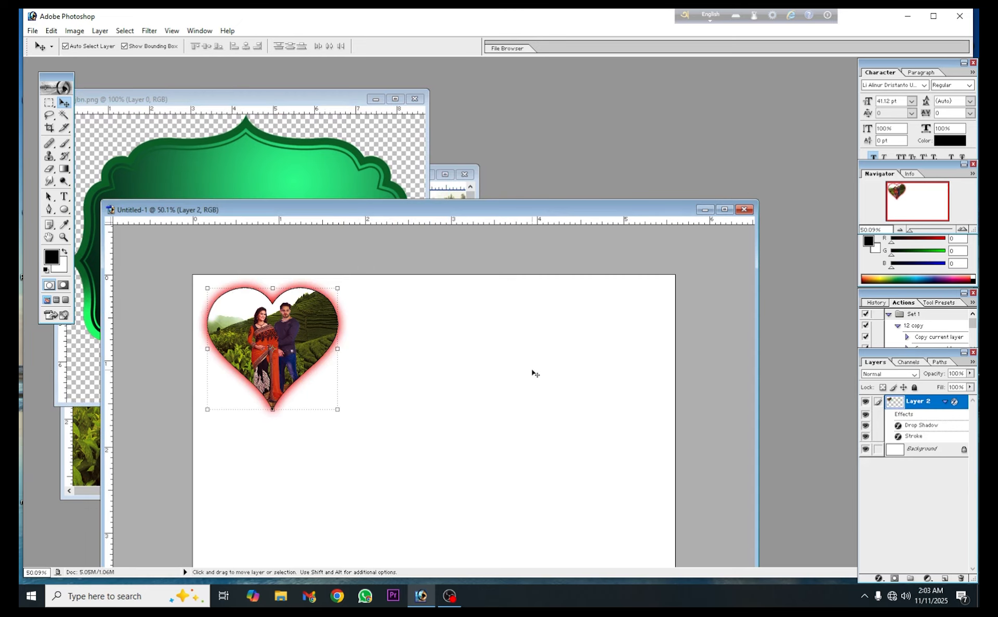
Step: Copy the green ornamental frame from njbn.png into Untitled-1 as a new layer and close njbn.png
{"action": "left_click", "coordinate": [296, 173]}
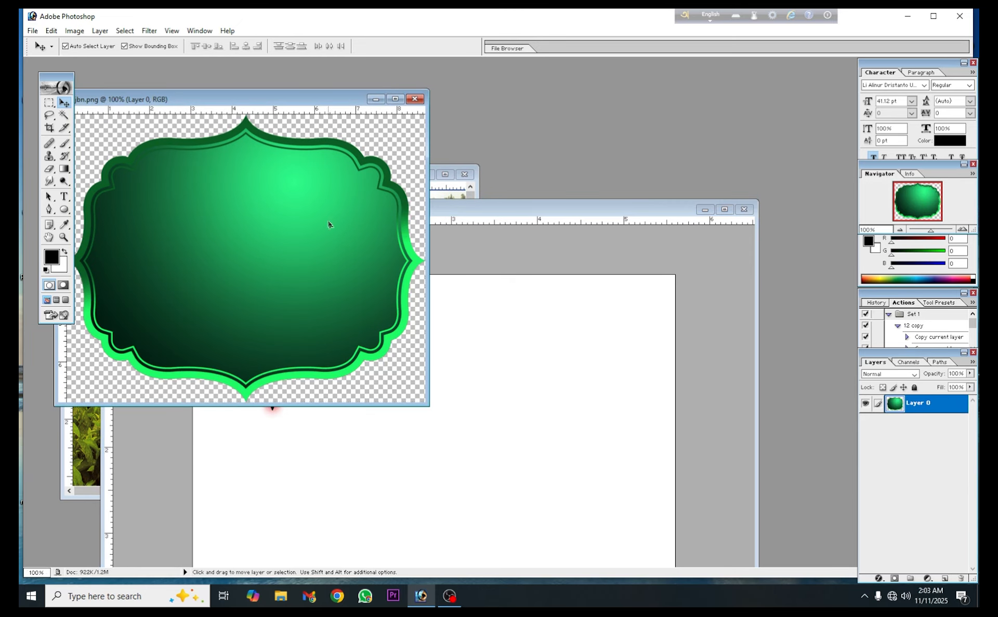
{"action": "left_click_drag", "start_coordinate": [329, 224], "coordinate": [525, 404]}
{"action": "left_click_drag", "start_coordinate": [466, 385], "coordinate": [511, 414]}
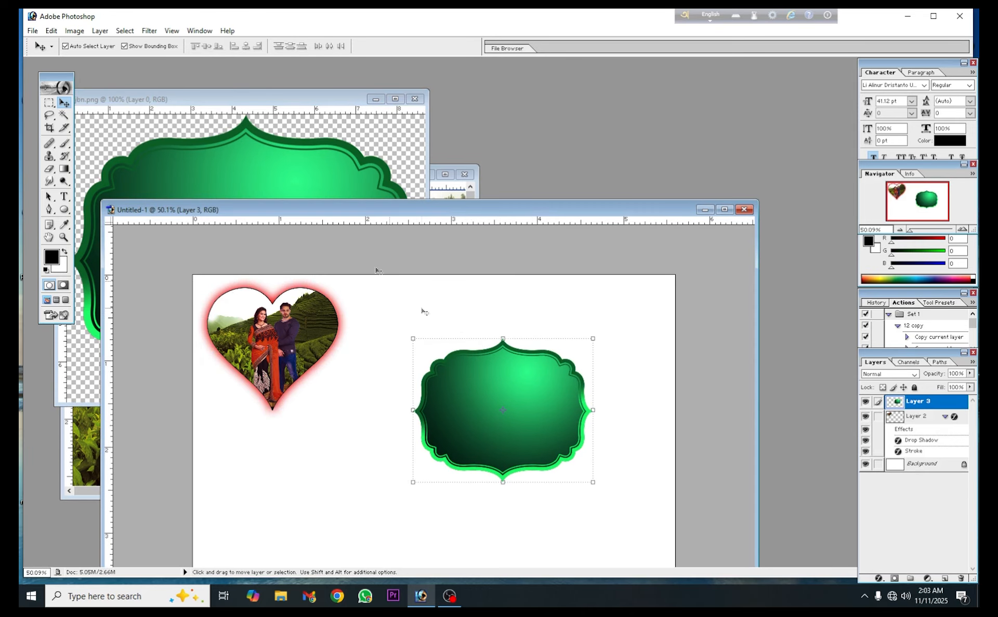
{"action": "left_click", "coordinate": [292, 151]}
{"action": "left_click", "coordinate": [416, 99]}
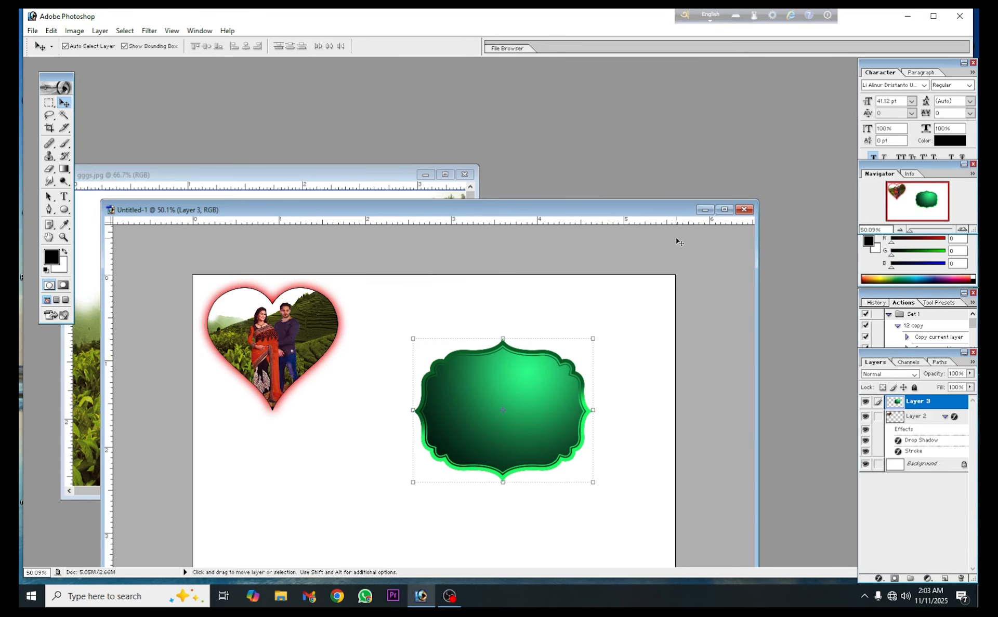
Step: Maximize the Untitled-1 document, place the green frame beside the heart and scale it up to about 184.7%
{"action": "left_click_drag", "start_coordinate": [670, 213], "coordinate": [695, 107]}
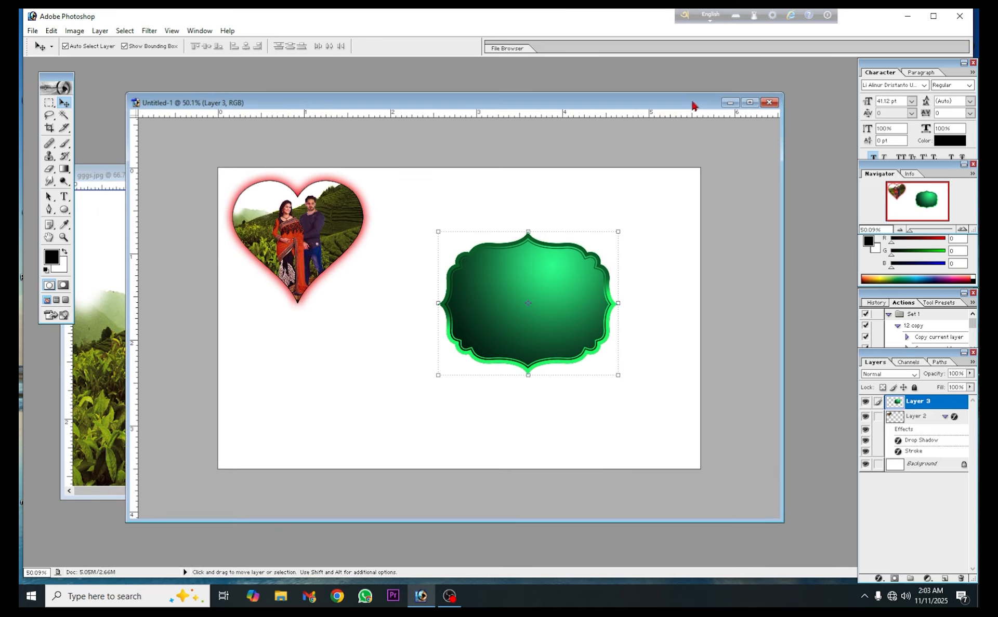
{"action": "left_click", "coordinate": [750, 106]}
{"action": "left_click_drag", "start_coordinate": [589, 305], "coordinate": [528, 243]}
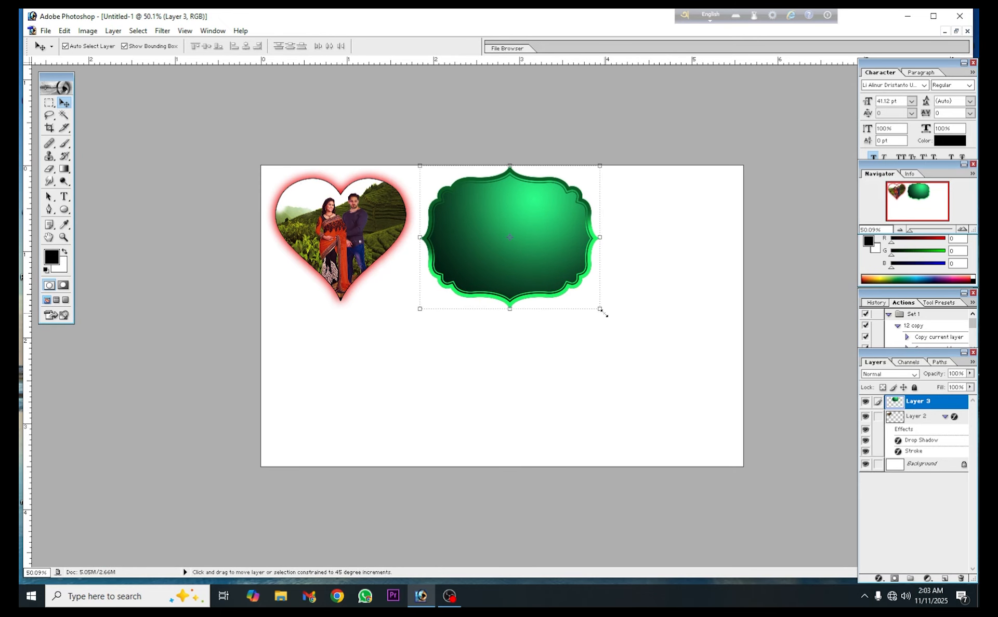
{"action": "left_click_drag", "start_coordinate": [602, 311], "coordinate": [747, 428]}
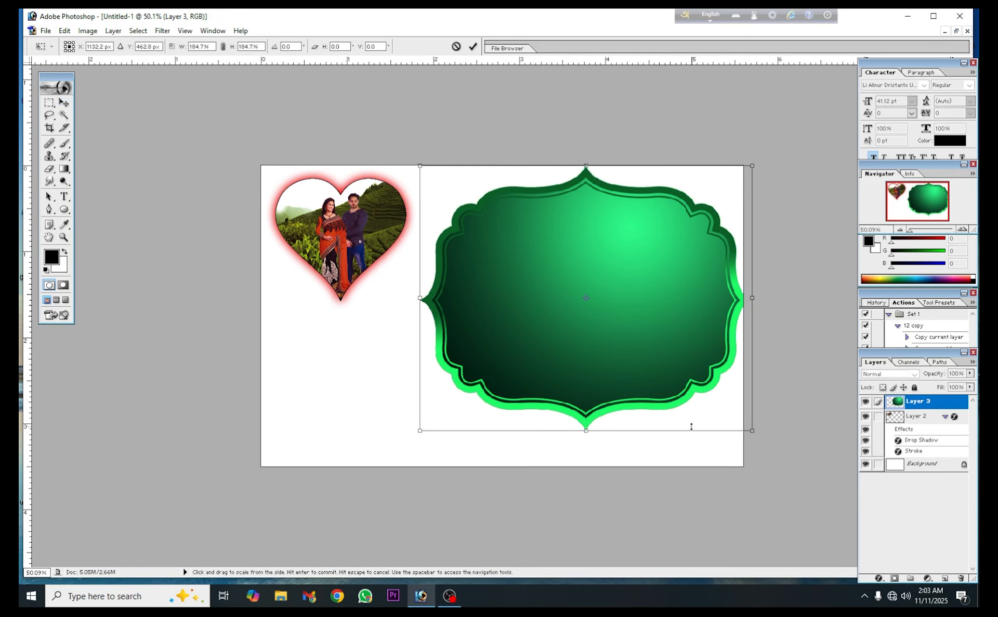
{"action": "key", "text": "ctrl+0"}
{"action": "left_click_drag", "start_coordinate": [710, 283], "coordinate": [686, 300]}
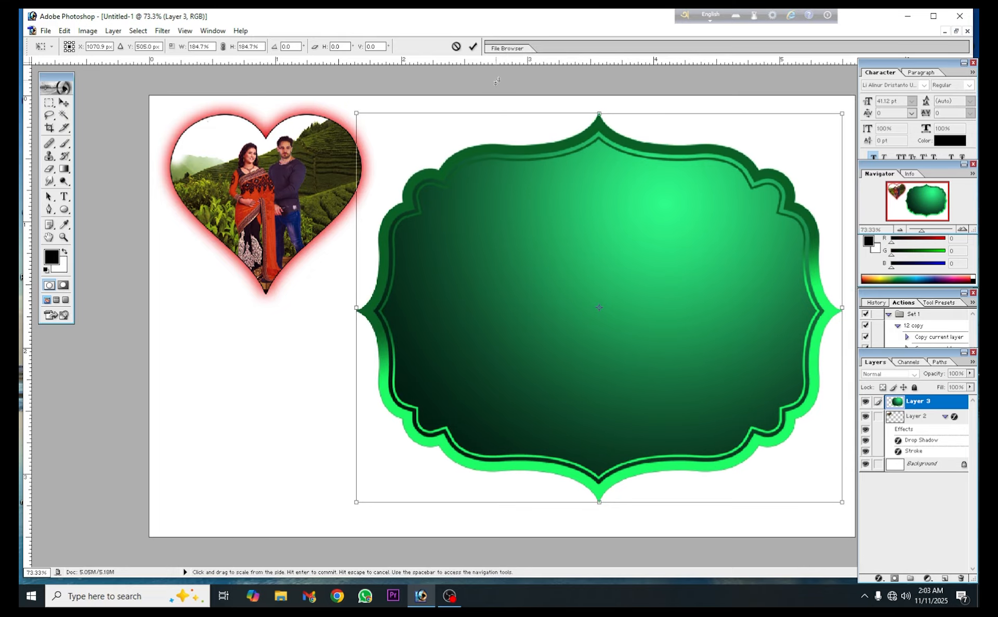
{"action": "left_click", "coordinate": [475, 46]}
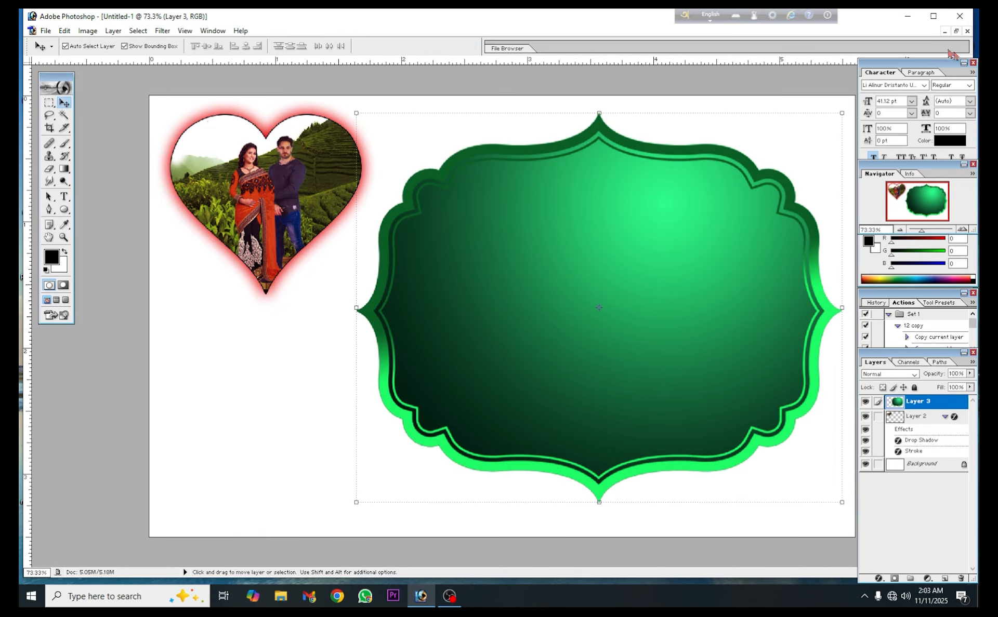
Step: Copy the couple photo from gggs.jpg into Untitled-1 as a new layer and position it over the green frame
{"action": "left_click", "coordinate": [957, 31]}
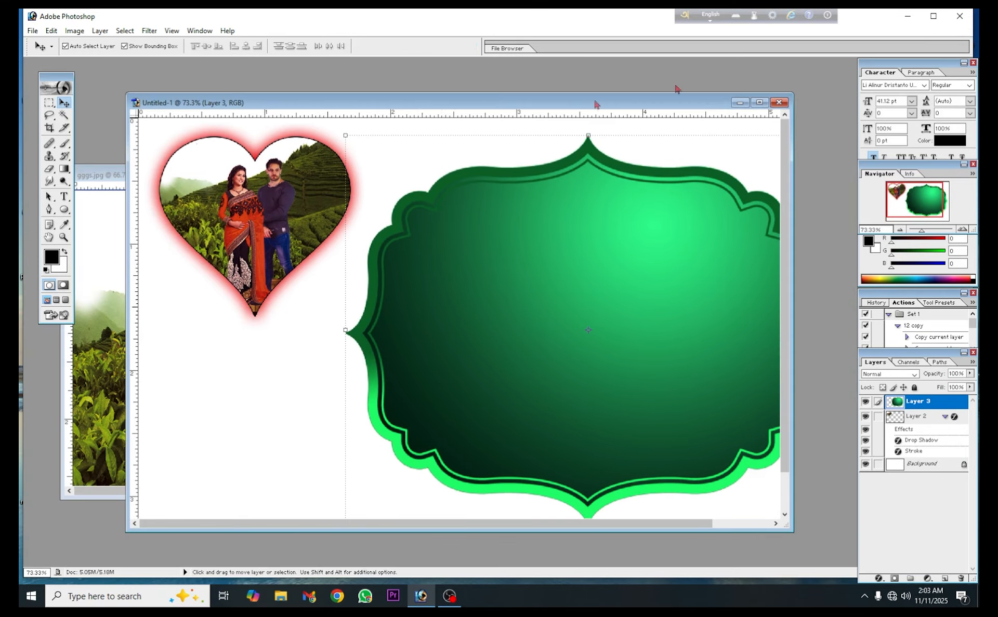
{"action": "left_click", "coordinate": [81, 263]}
{"action": "left_click_drag", "start_coordinate": [269, 331], "coordinate": [624, 309]}
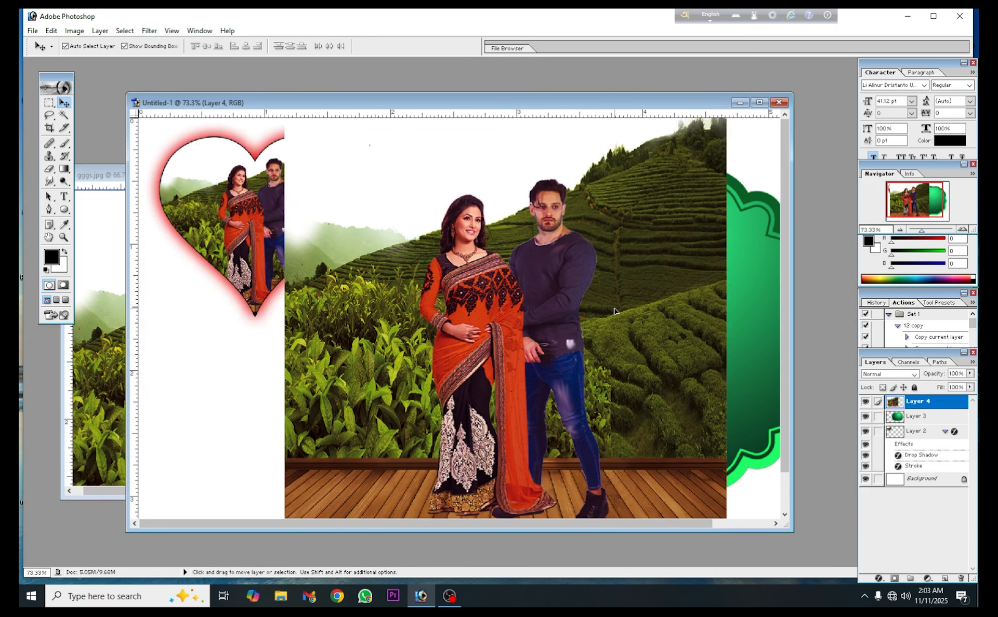
{"action": "left_click", "coordinate": [759, 102]}
{"action": "left_click_drag", "start_coordinate": [562, 242], "coordinate": [639, 242]}
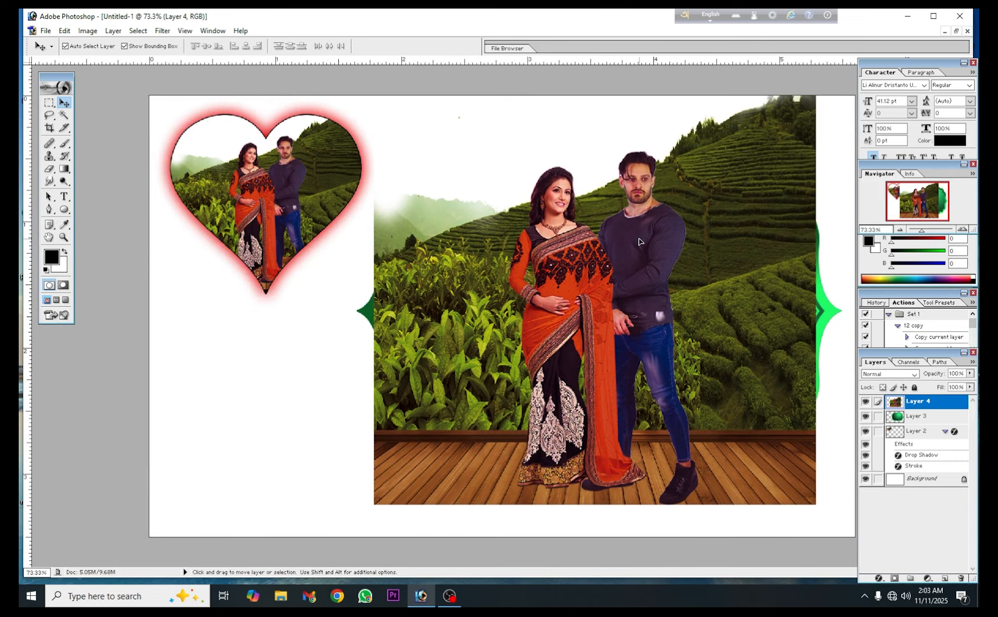
Step: Clip the couple photo on Layer 4 to the green frame on Layer 3
{"action": "left_click", "coordinate": [913, 417]}
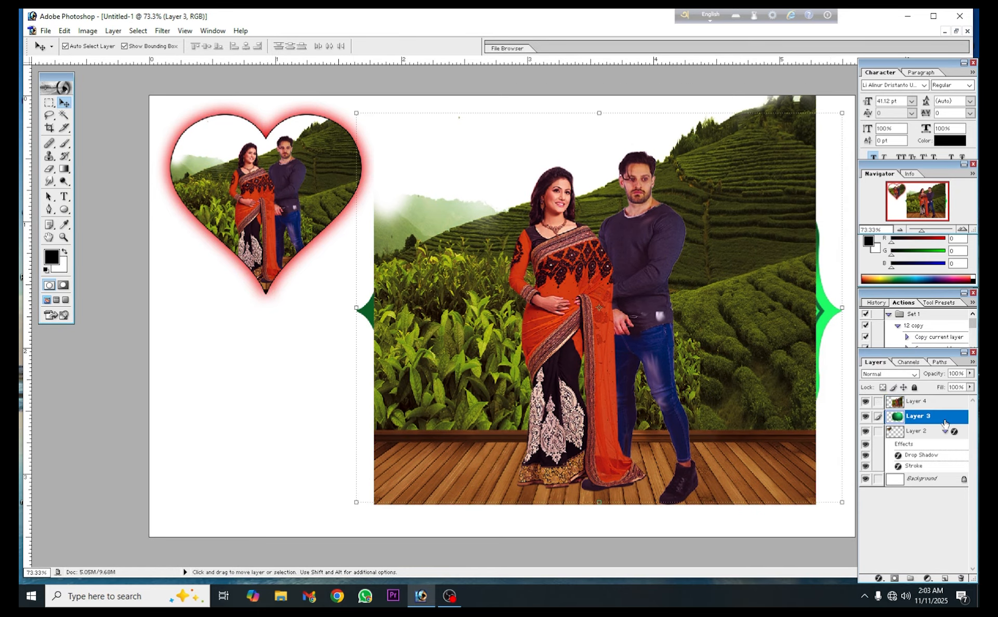
{"action": "left_click", "coordinate": [931, 401]}
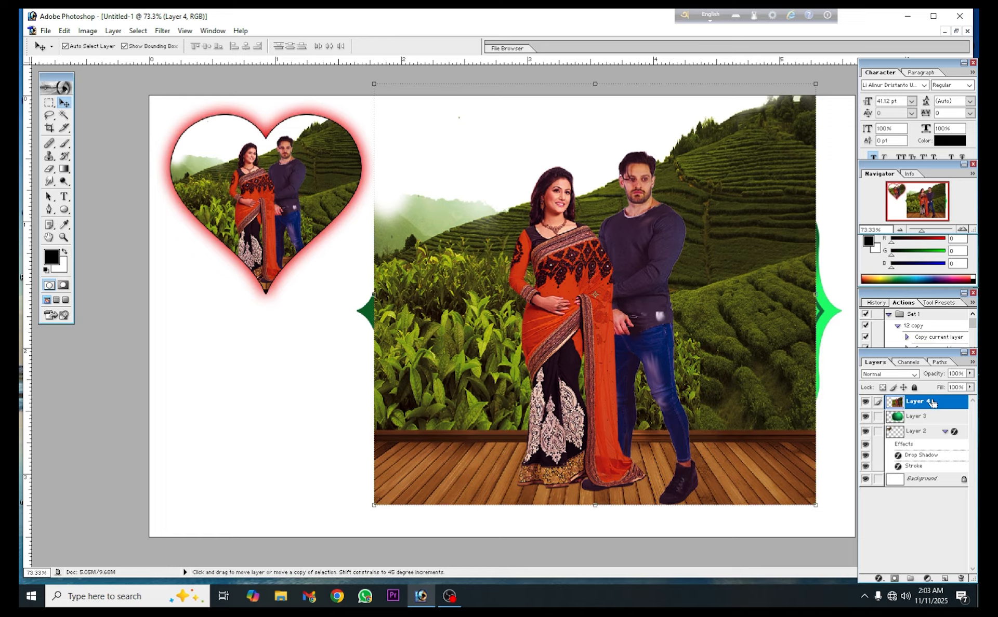
{"action": "left_click", "coordinate": [931, 403], "text": "alt"}
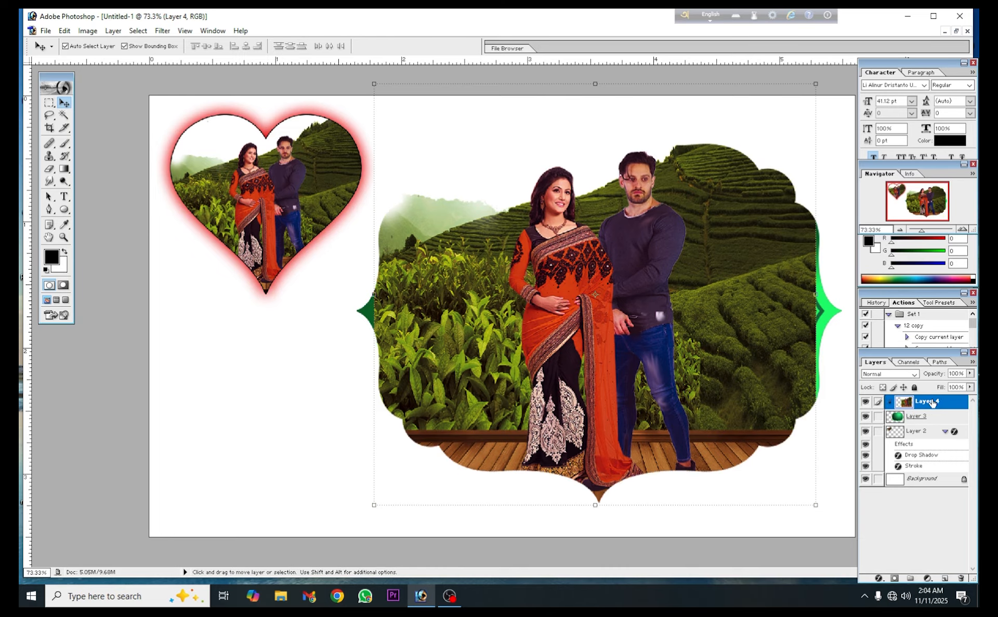
Step: Scale the clipped photo to about 109.3% so it fills the ornamental frame, and merge it with the linked frame layer
{"action": "mouse_move", "coordinate": [579, 294]}
{"action": "left_mouse_down"}
{"action": "mouse_move", "coordinate": [603, 294]}
{"action": "mouse_move", "coordinate": [563, 295]}
{"action": "left_mouse_up"}
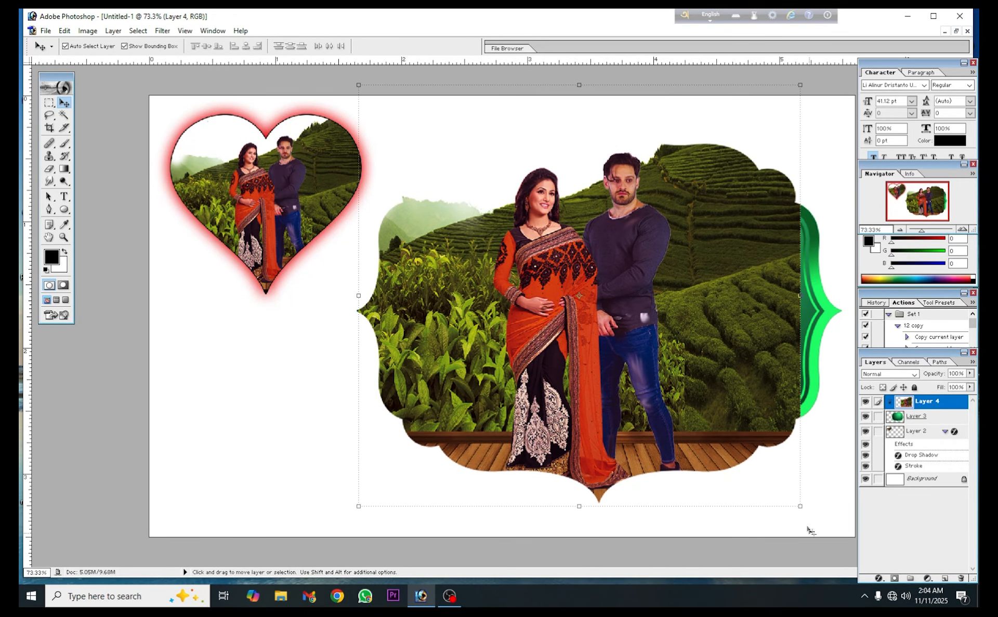
{"action": "left_click_drag", "start_coordinate": [801, 508], "coordinate": [842, 545]}
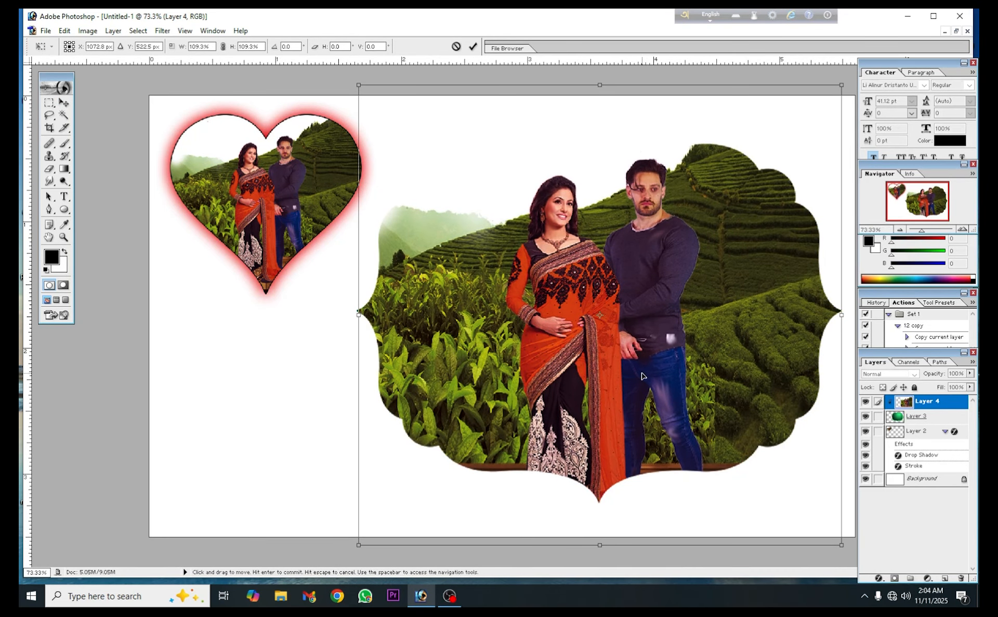
{"action": "left_click_drag", "start_coordinate": [643, 376], "coordinate": [643, 362]}
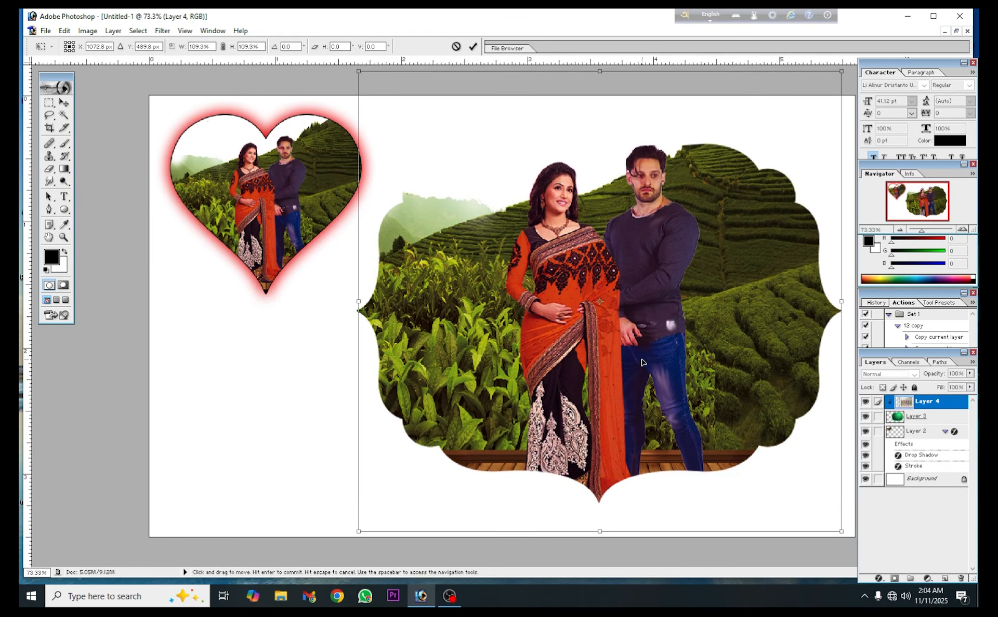
{"action": "key", "text": "ctrl+minus"}
{"action": "key", "text": "ctrl+minus"}
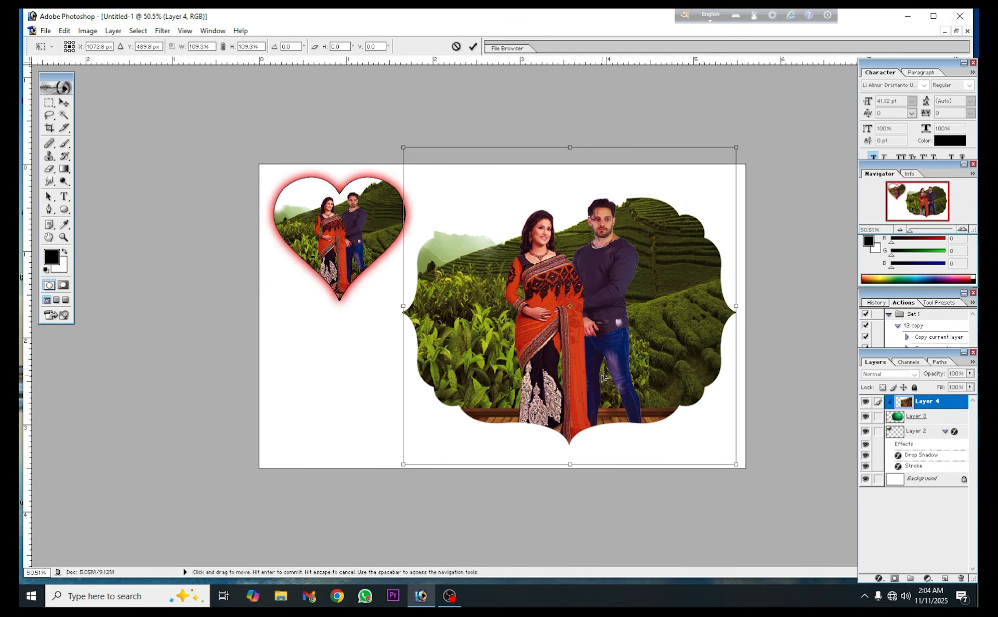
{"action": "key", "text": "Return"}
{"action": "left_click", "coordinate": [878, 417]}
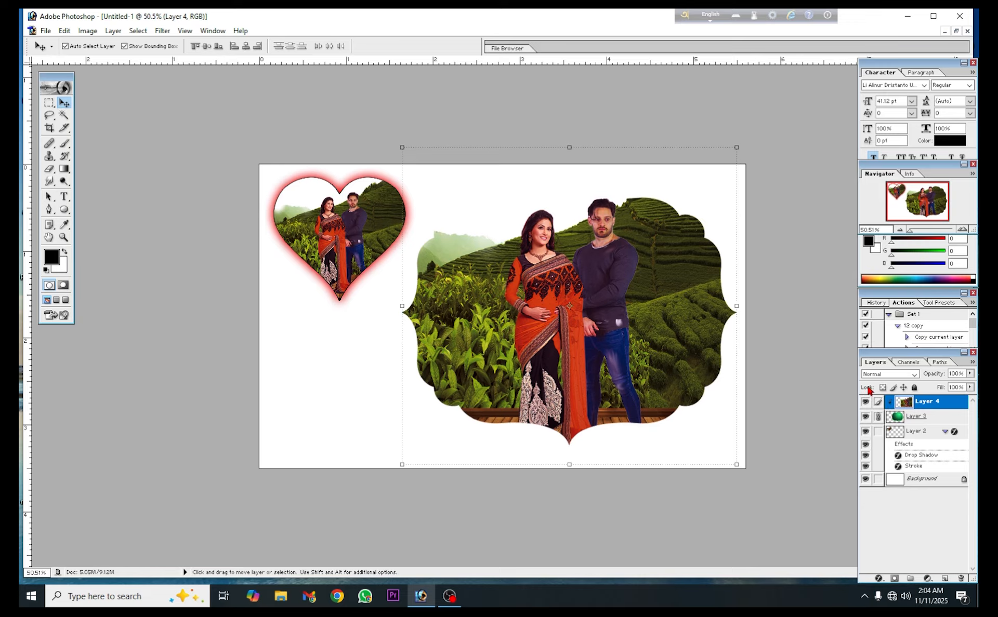
{"action": "key", "text": "ctrl+e"}
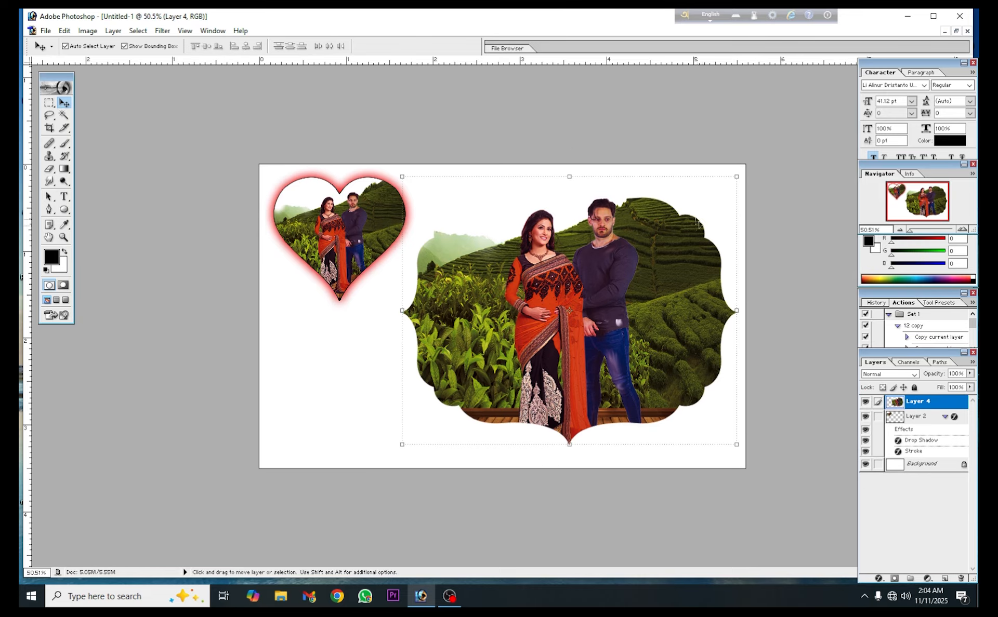
Step: Give the merged frame photo a 3 px red outside stroke and a black drop shadow with 100% opacity and increased spread and size
{"action": "double_click", "coordinate": [952, 406]}
{"action": "left_click", "coordinate": [699, 465]}
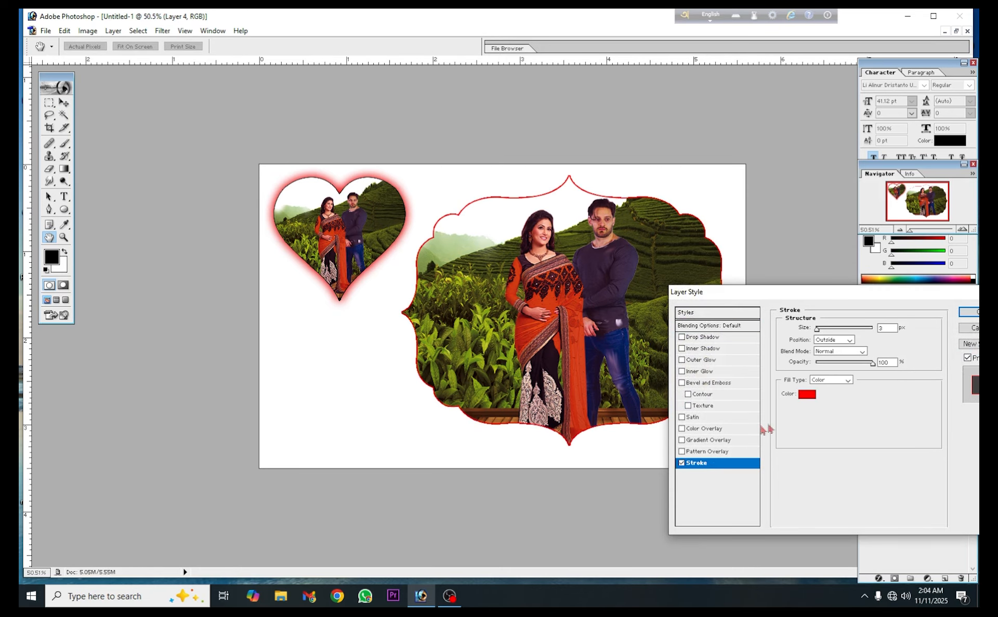
{"action": "left_click", "coordinate": [723, 342]}
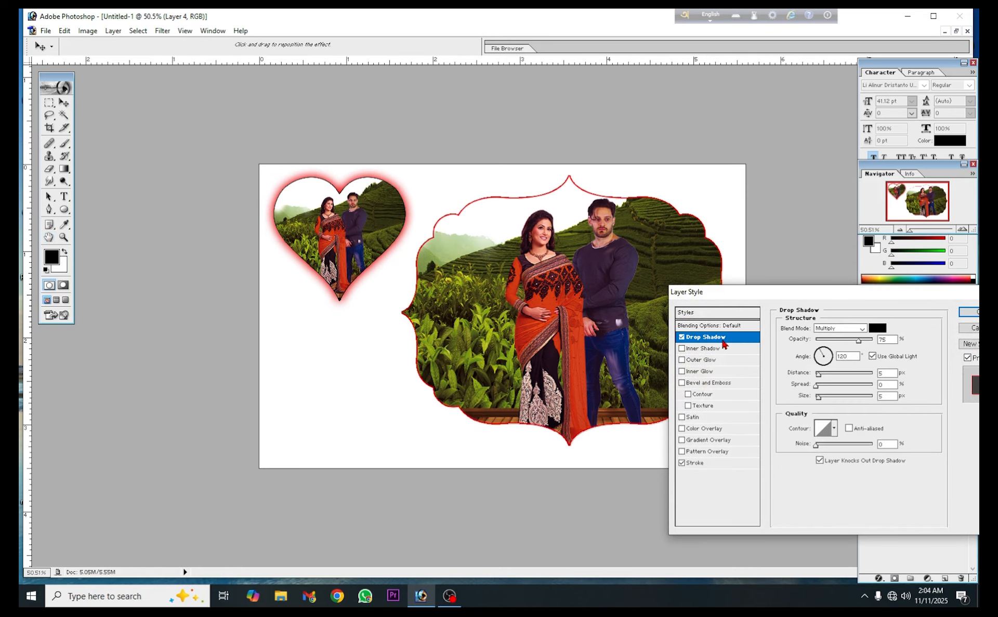
{"action": "left_click_drag", "start_coordinate": [859, 342], "coordinate": [878, 344]}
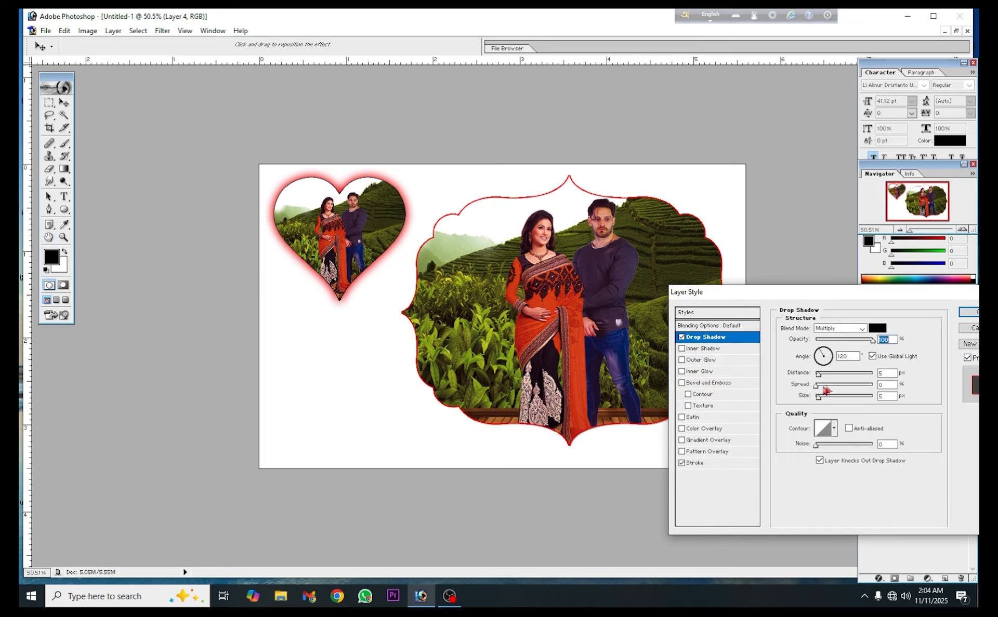
{"action": "mouse_move", "coordinate": [818, 397]}
{"action": "left_mouse_down"}
{"action": "mouse_move", "coordinate": [830, 403]}
{"action": "mouse_move", "coordinate": [827, 395]}
{"action": "left_mouse_up"}
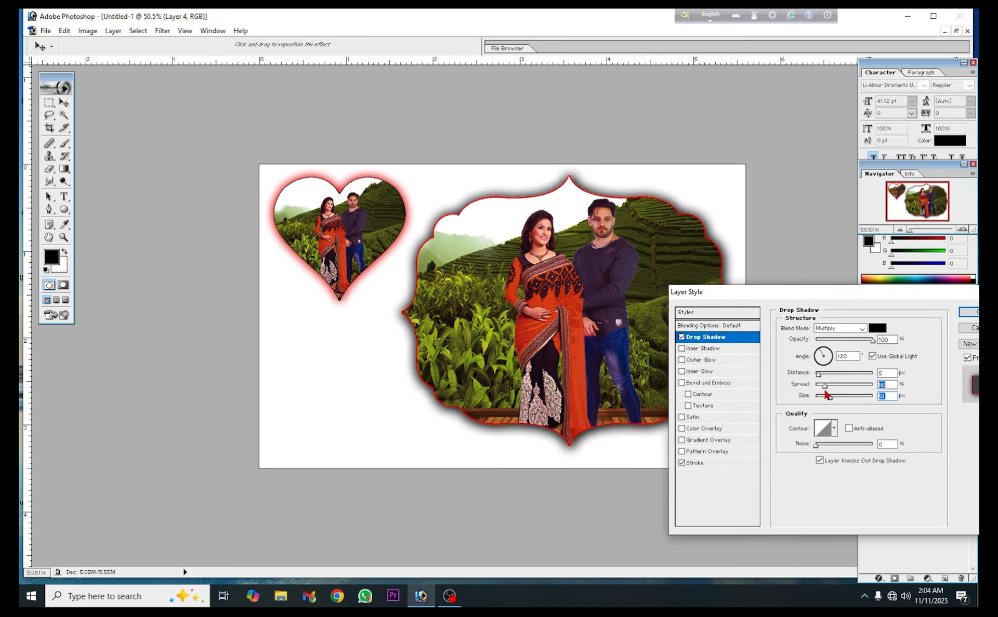
{"action": "left_click", "coordinate": [968, 312]}
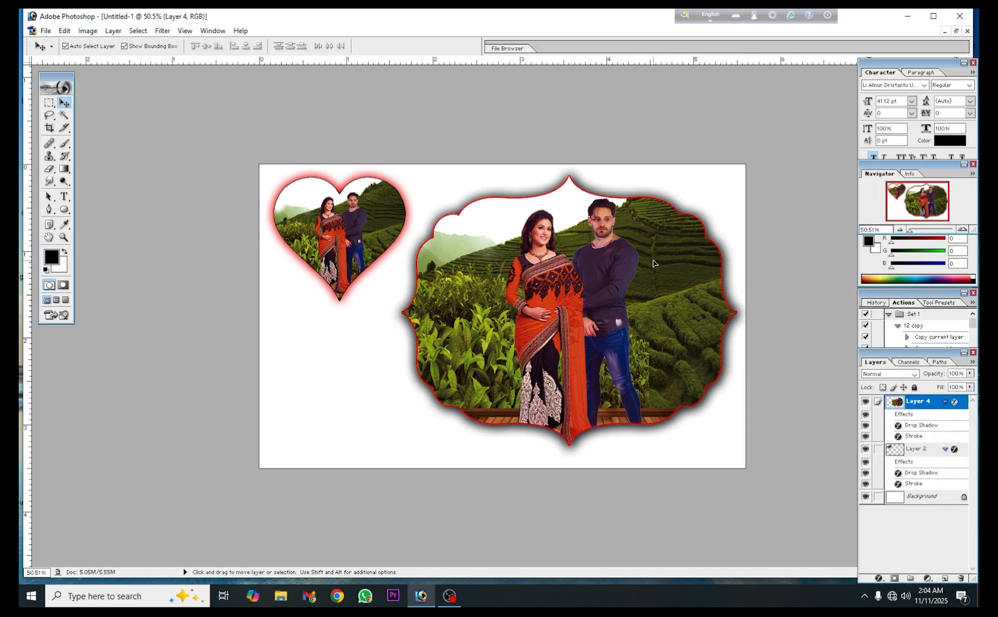
Step: Shrink the framed photo to about 59.5% and again to about 88.4%, placing it in the canvas's upper-right corner
{"action": "left_click_drag", "start_coordinate": [654, 263], "coordinate": [646, 272]}
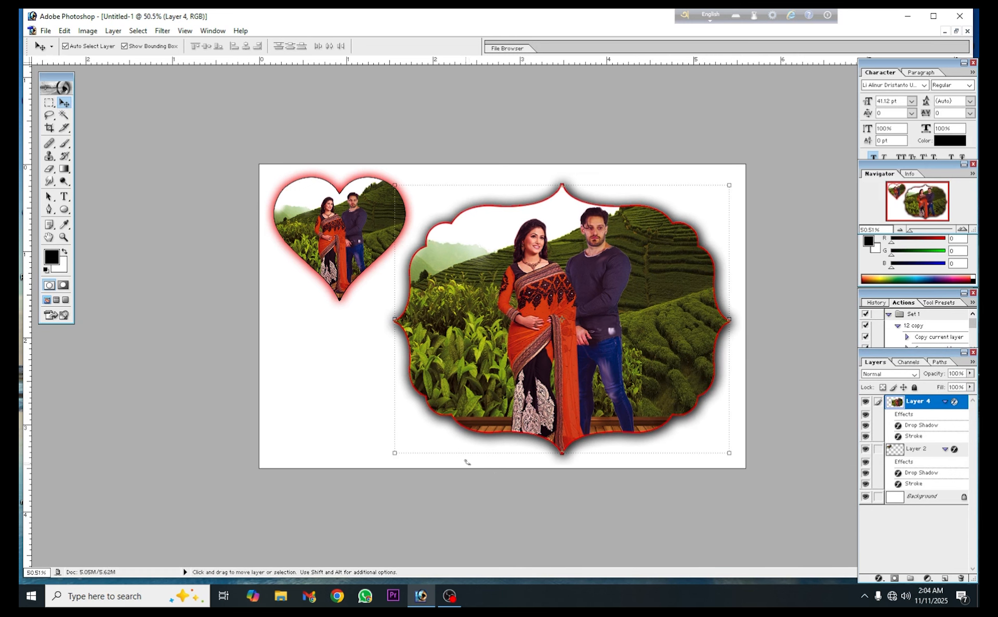
{"action": "left_click_drag", "start_coordinate": [397, 455], "coordinate": [535, 342]}
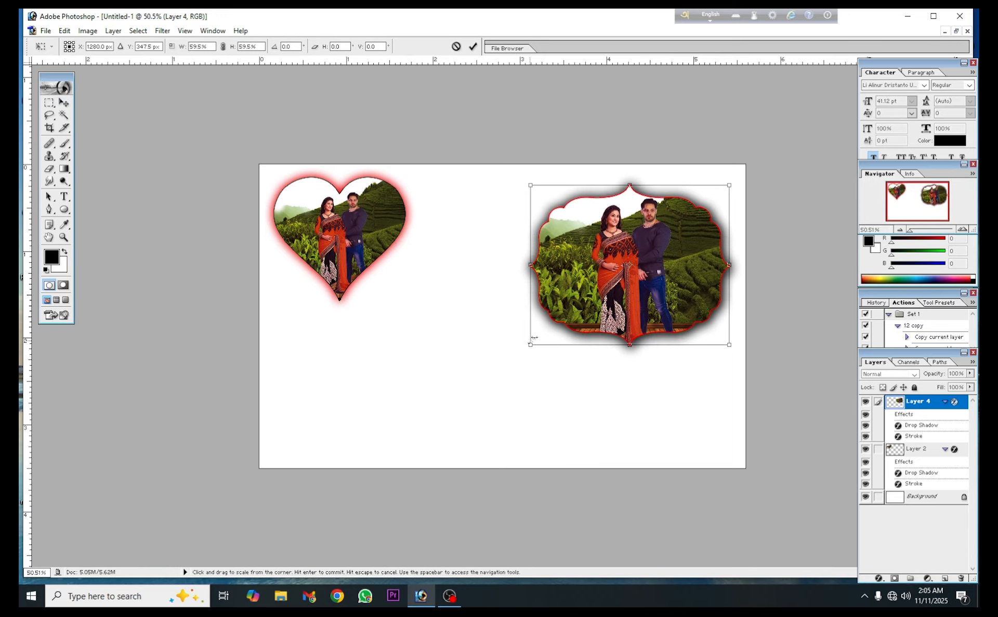
{"action": "left_click", "coordinate": [472, 47]}
{"action": "left_click_drag", "start_coordinate": [631, 270], "coordinate": [639, 259]}
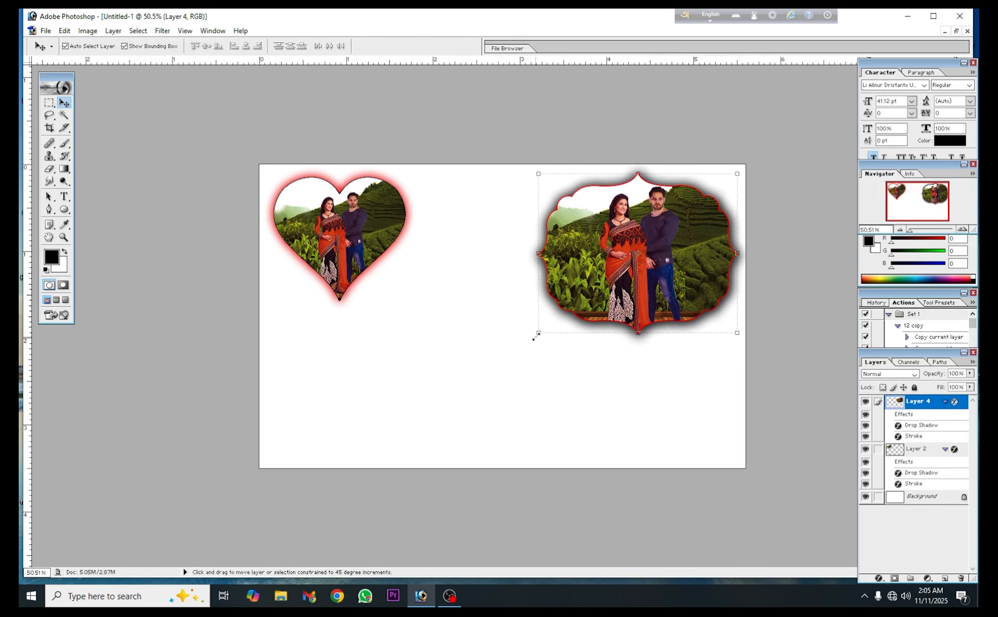
{"action": "left_click_drag", "start_coordinate": [536, 338], "coordinate": [561, 315]}
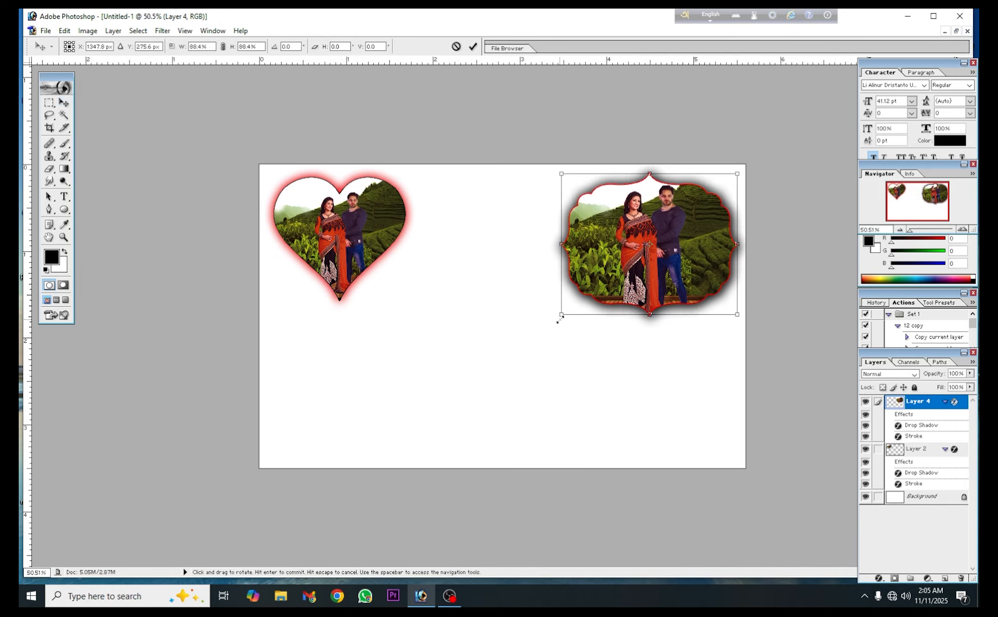
{"action": "left_click", "coordinate": [471, 47]}
Step: Move the framed photo to the canvas's lower-left corner, directly beneath the heart
{"action": "left_click", "coordinate": [425, 319]}
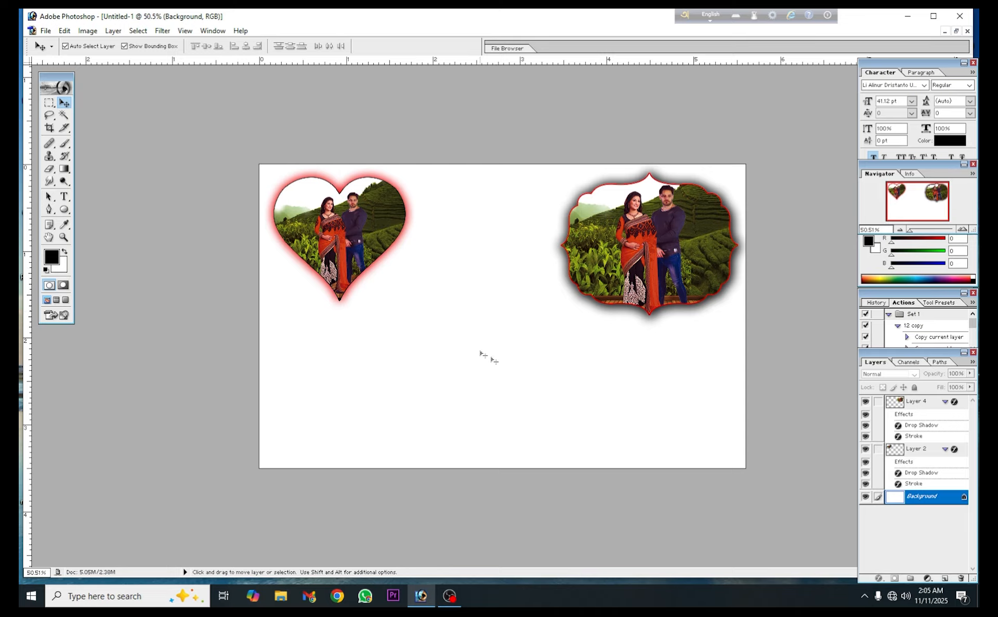
{"action": "left_click", "coordinate": [642, 261]}
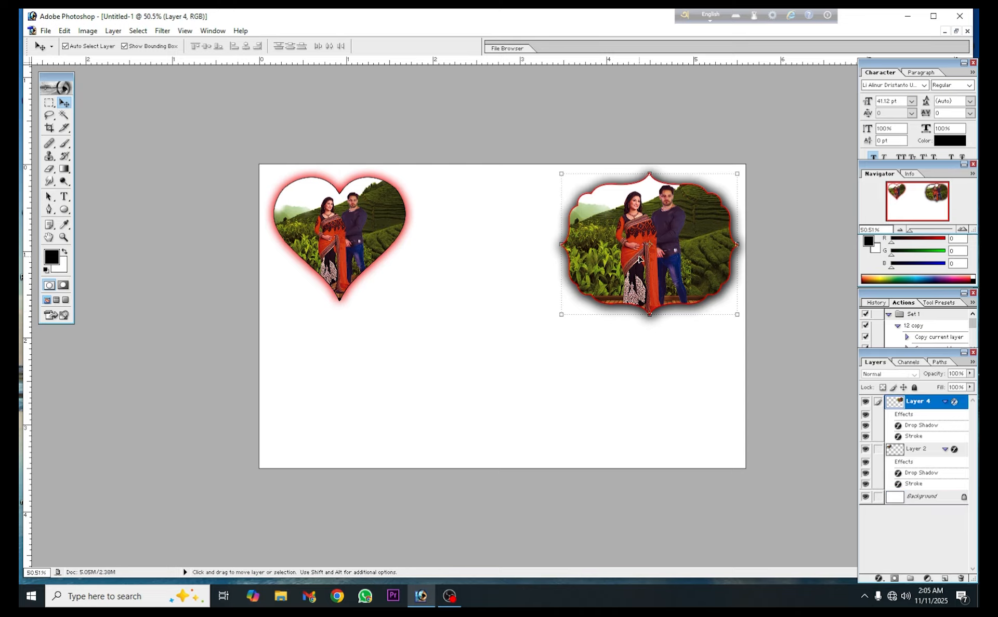
{"action": "left_click_drag", "start_coordinate": [657, 260], "coordinate": [349, 387]}
Step: Make the Background layer active, activate the Ellipse Tool and show the other available shape tools
{"action": "left_click", "coordinate": [535, 299]}
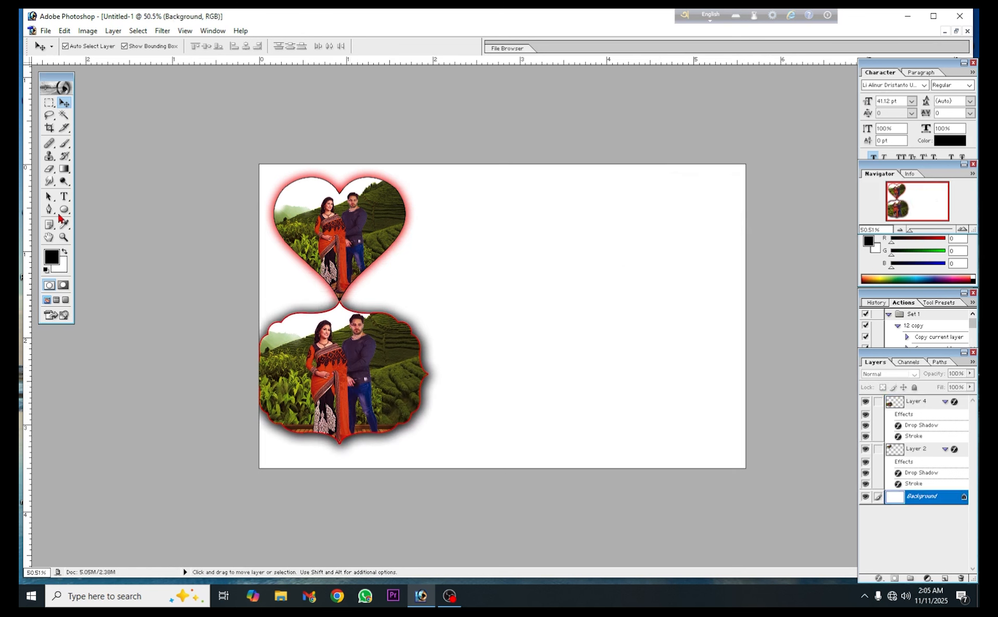
{"action": "left_click", "coordinate": [65, 213]}
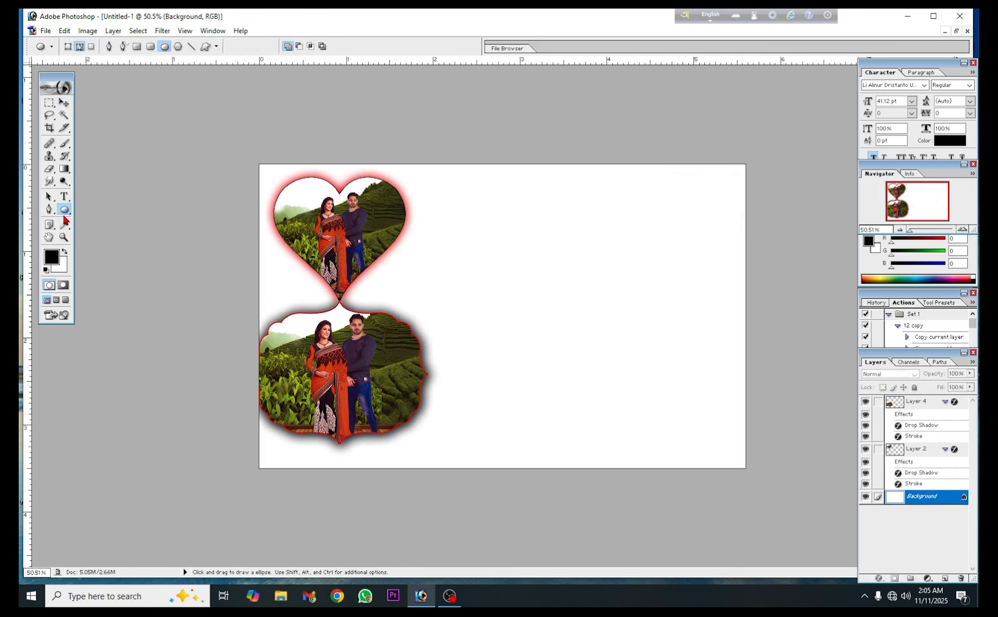
{"action": "left_click", "coordinate": [66, 210]}
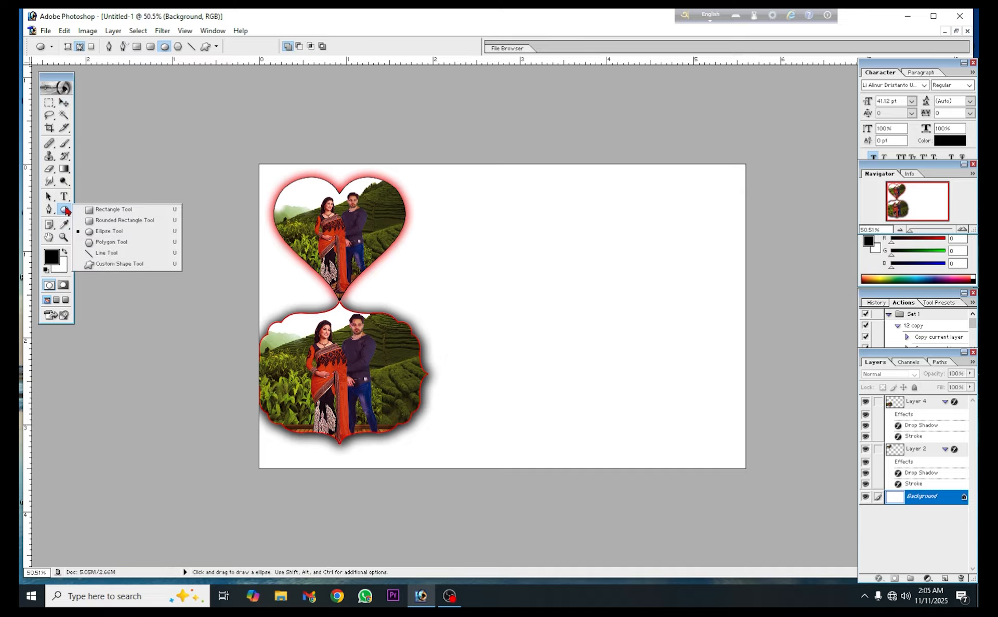
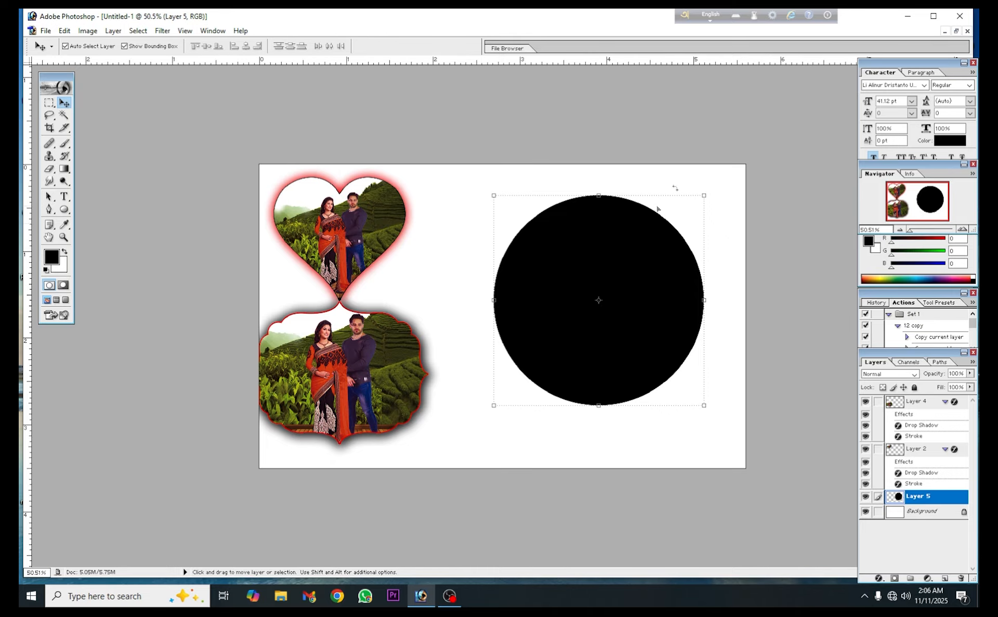
Step: Copy the couple photo from gggs.jpg into Untitled-1 as a new layer and position it over the black circle
{"action": "left_click", "coordinate": [955, 30]}
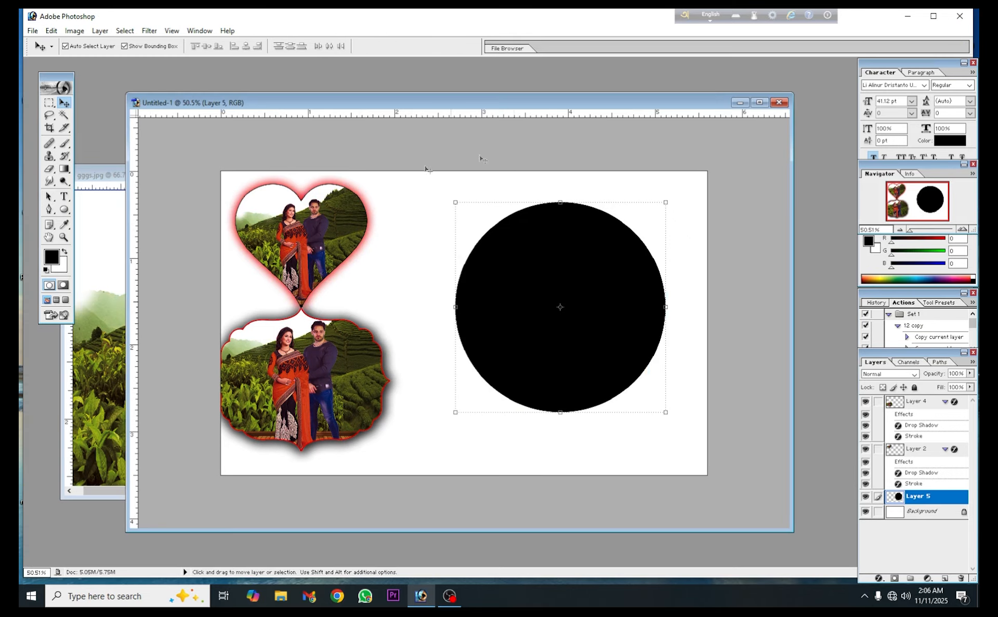
{"action": "left_click", "coordinate": [107, 322]}
{"action": "left_click_drag", "start_coordinate": [259, 341], "coordinate": [581, 307]}
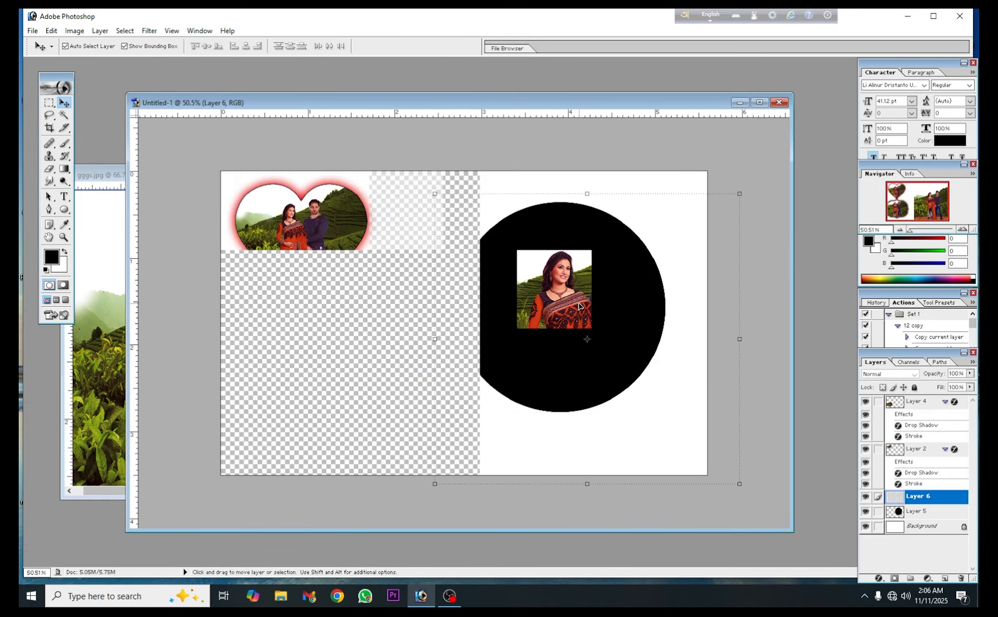
{"action": "left_click_drag", "start_coordinate": [601, 347], "coordinate": [559, 312]}
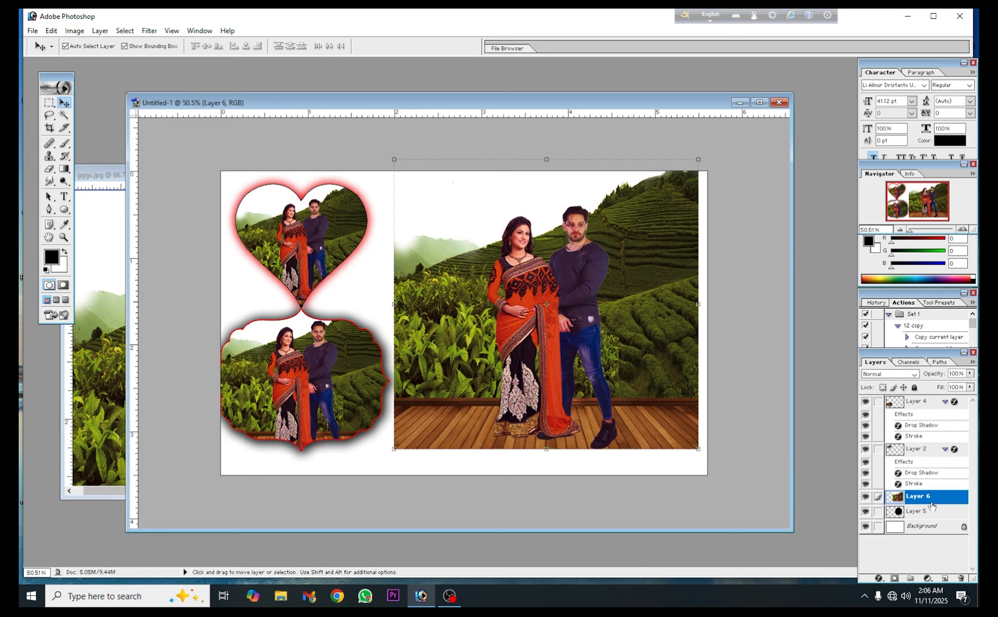
Step: Clip the couple photo to the black circle on Layer 5 and scale the photo to 81.7%
{"action": "key", "text": "alt"}
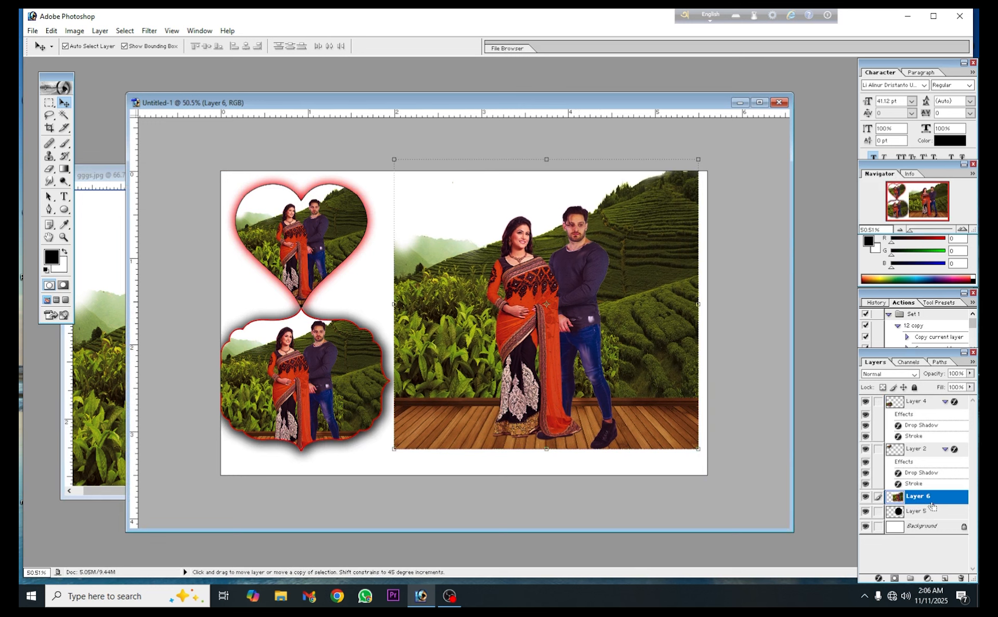
{"action": "left_click", "coordinate": [932, 506], "text": "alt"}
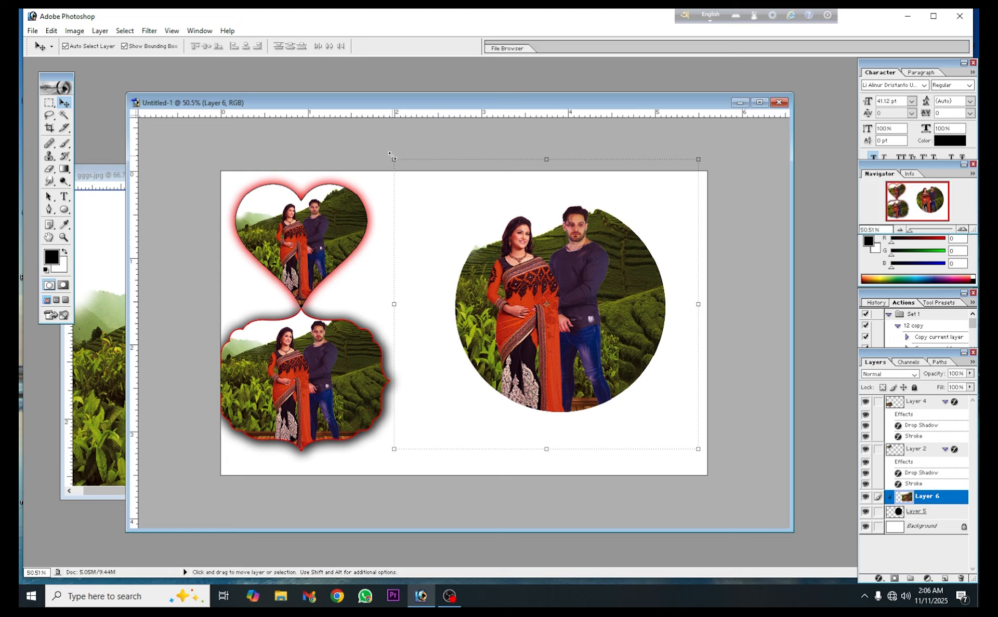
{"action": "left_click_drag", "start_coordinate": [390, 154], "coordinate": [416, 183]}
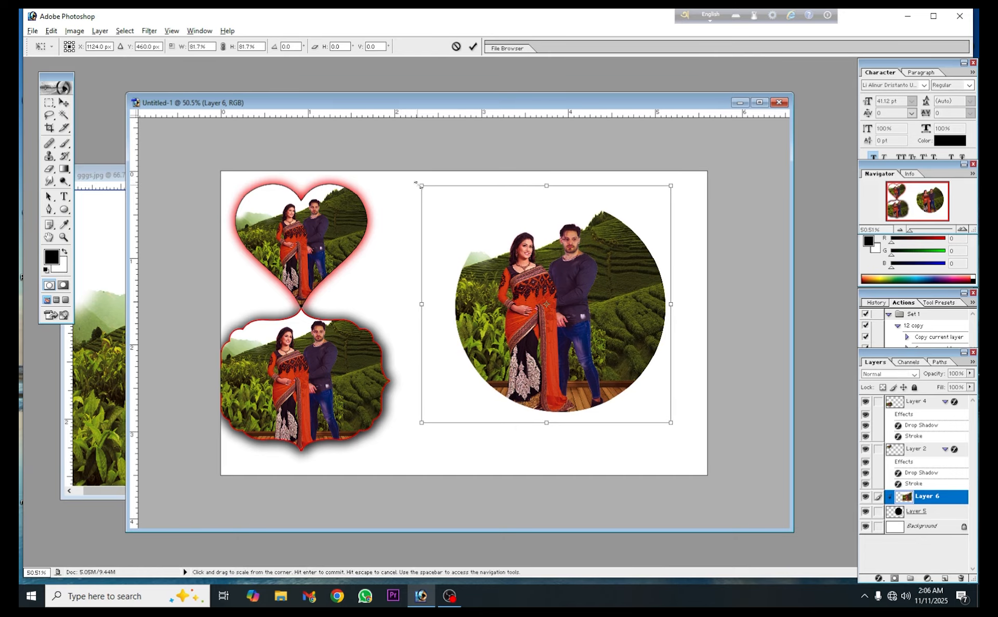
{"action": "left_click", "coordinate": [472, 46]}
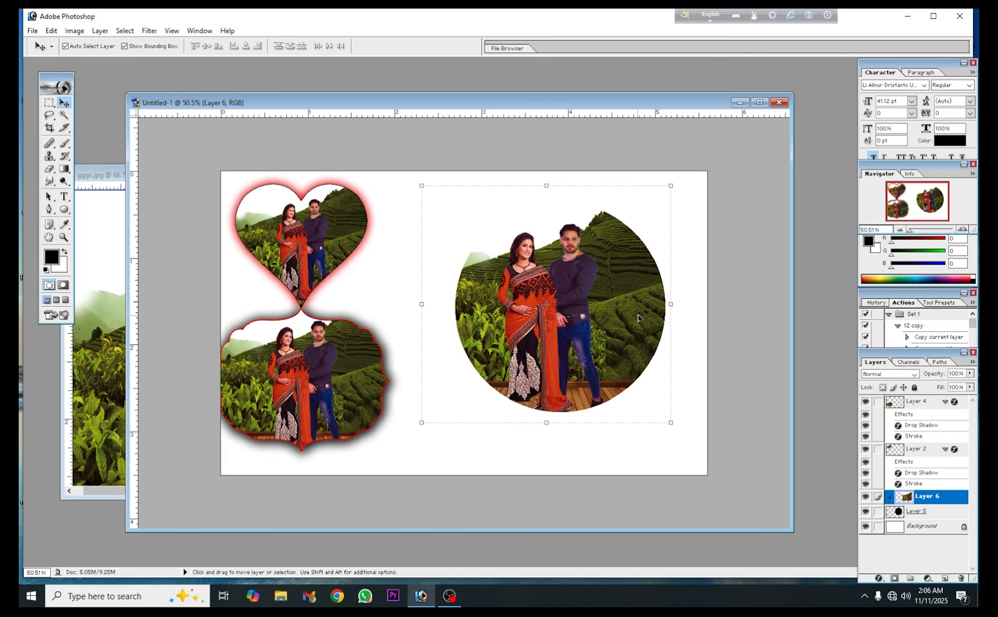
Step: Merge the clipped photo with its linked circle layer and add a 3 px red outside stroke
{"action": "left_click", "coordinate": [878, 511]}
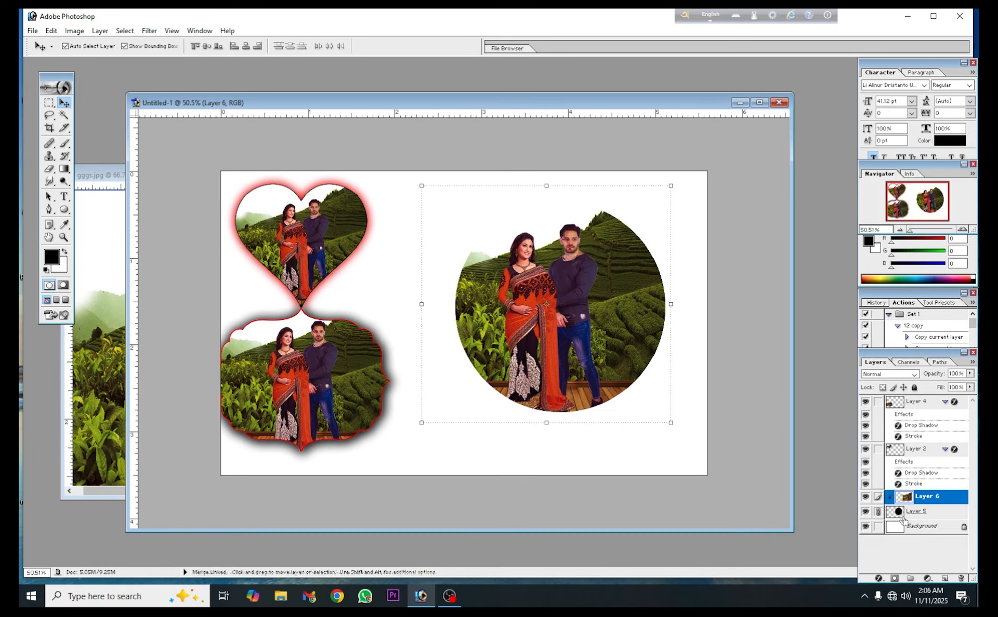
{"action": "key", "text": "ctrl+e"}
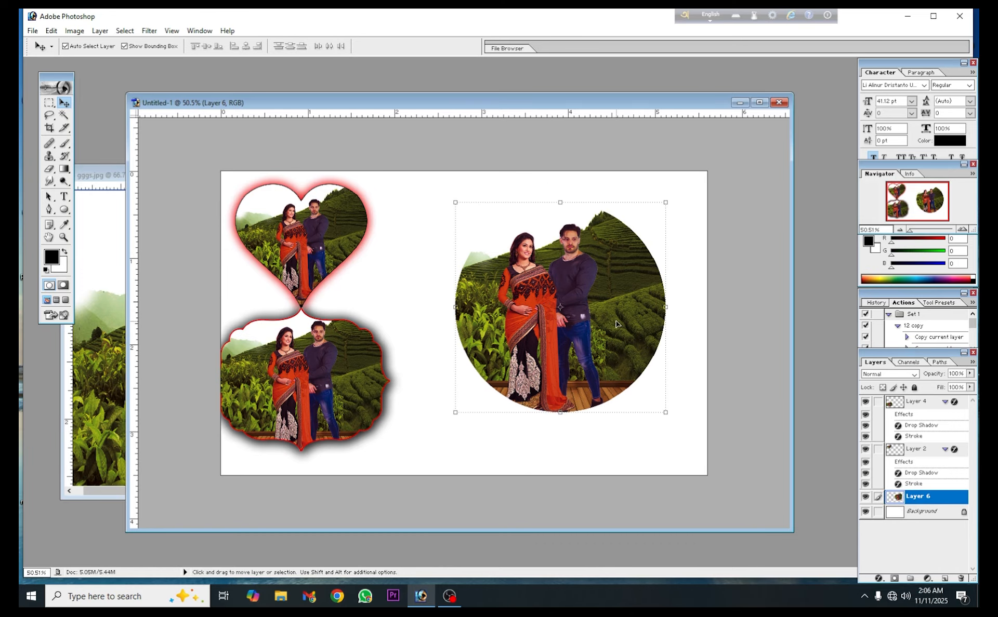
{"action": "double_click", "coordinate": [952, 500]}
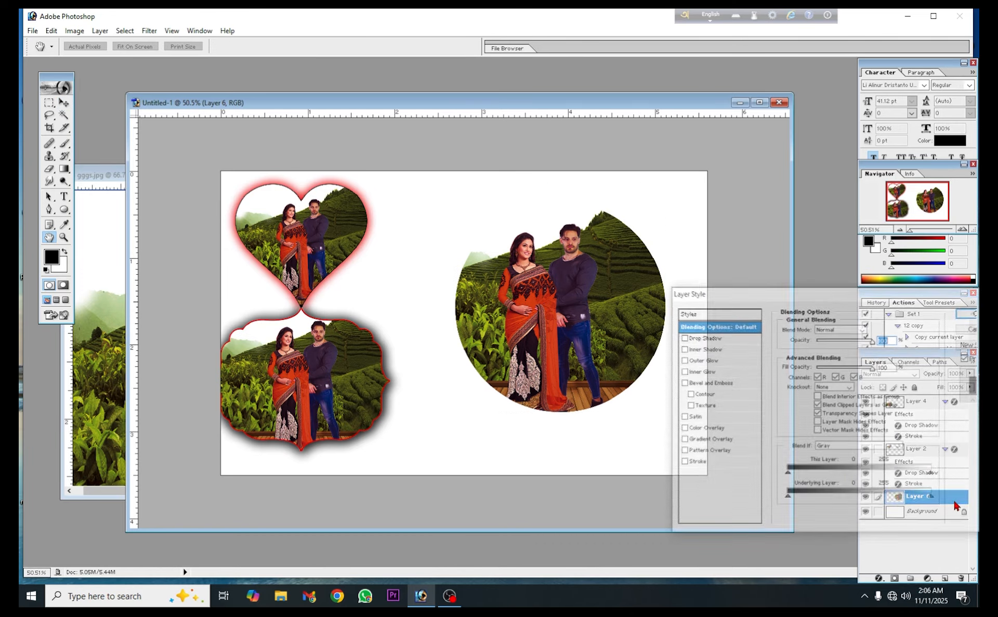
{"action": "left_click", "coordinate": [707, 466]}
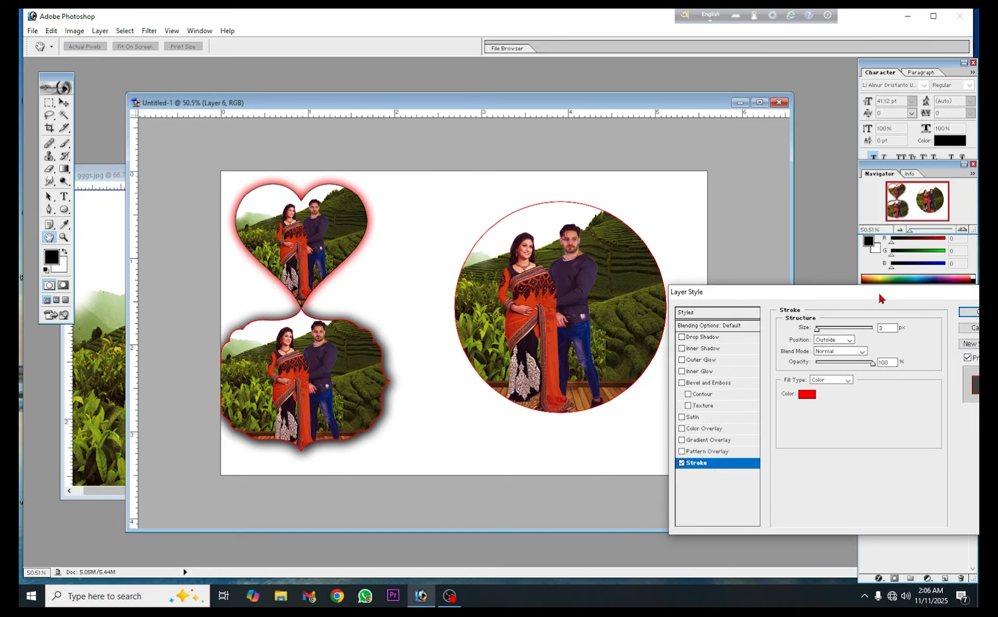
{"action": "left_click_drag", "start_coordinate": [879, 297], "coordinate": [844, 271]}
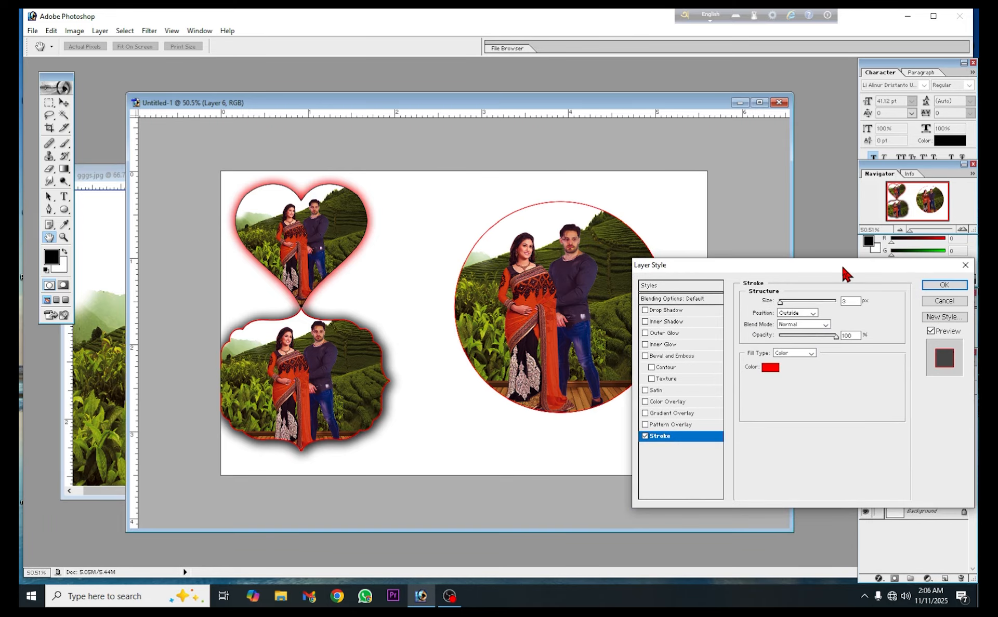
Step: Add a black drop shadow to the circular photo with a 144° angle, 23 px distance and 15% spread, and apply the layer style
{"action": "left_click", "coordinate": [667, 310]}
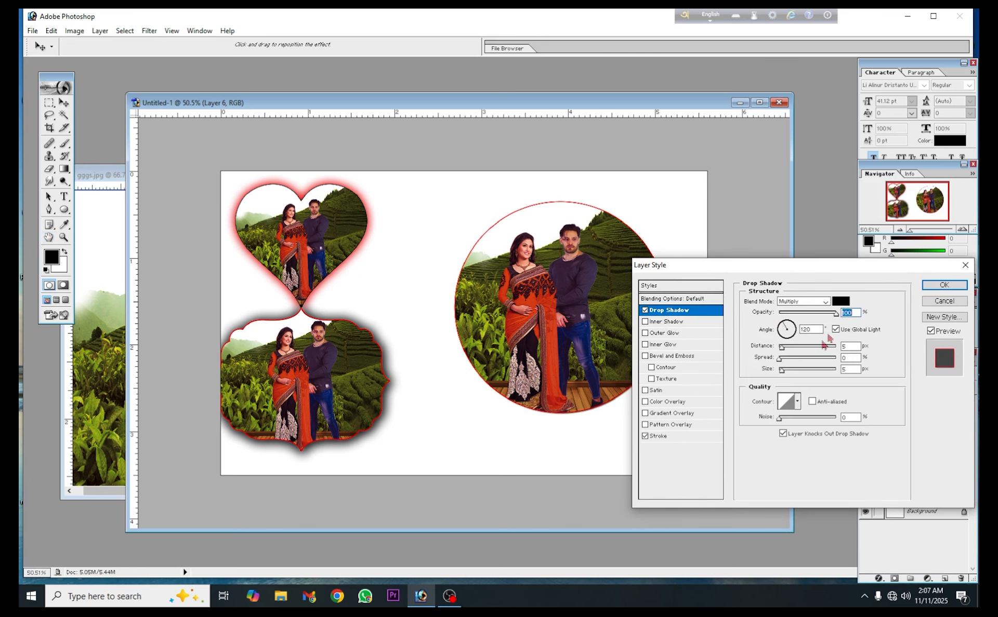
{"action": "left_click", "coordinate": [793, 347]}
{"action": "left_click_drag", "start_coordinate": [793, 352], "coordinate": [794, 352]}
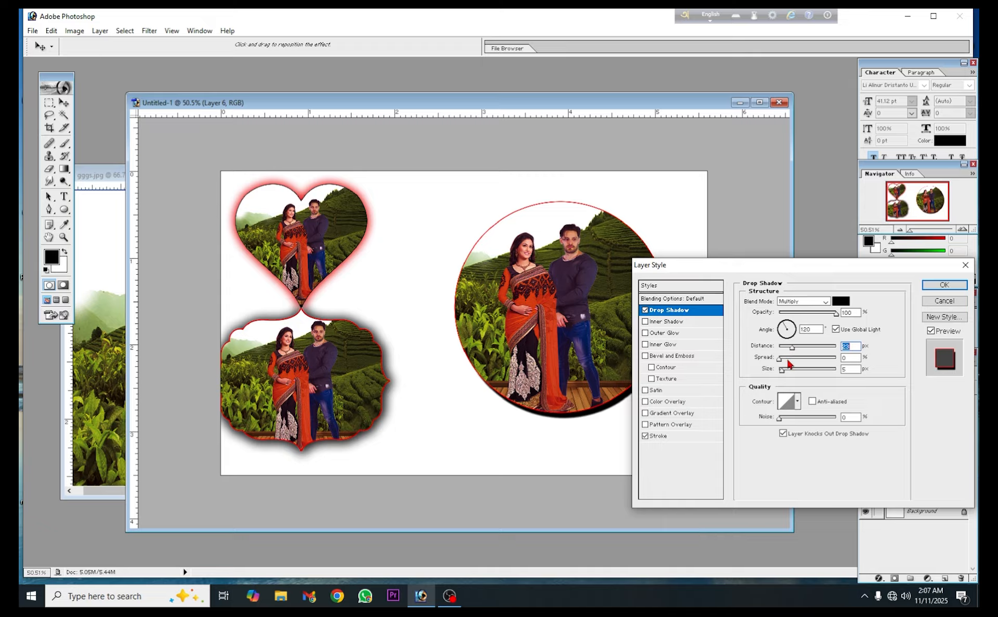
{"action": "left_click", "coordinate": [788, 359]}
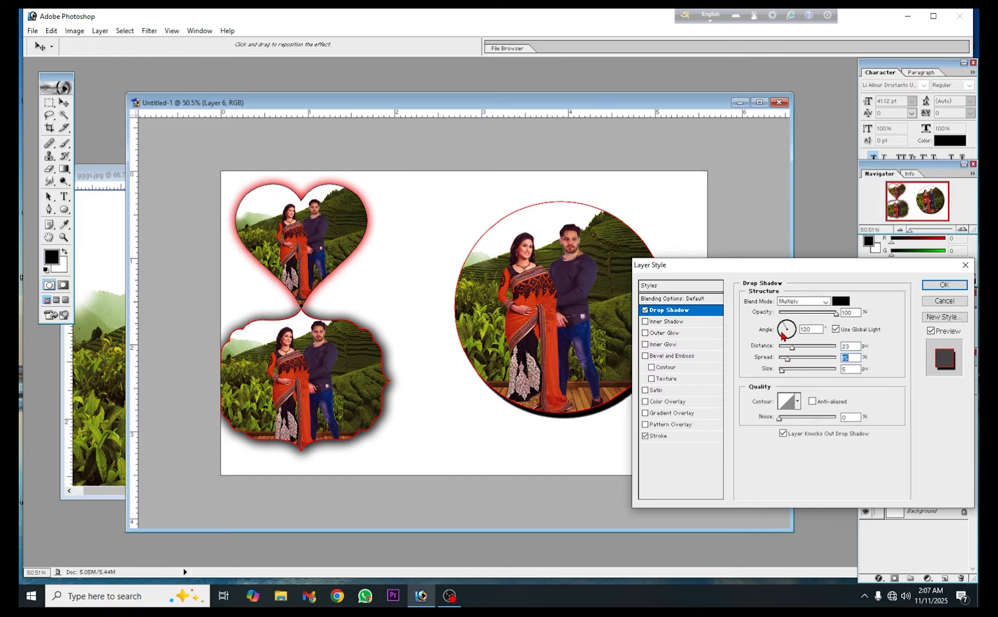
{"action": "left_click", "coordinate": [783, 335]}
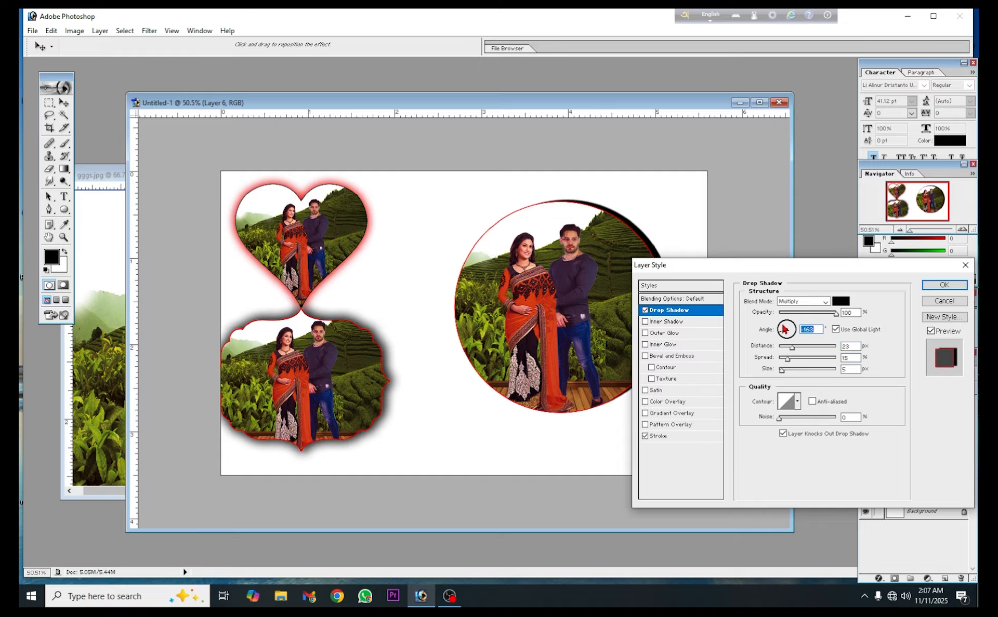
{"action": "left_click", "coordinate": [785, 330]}
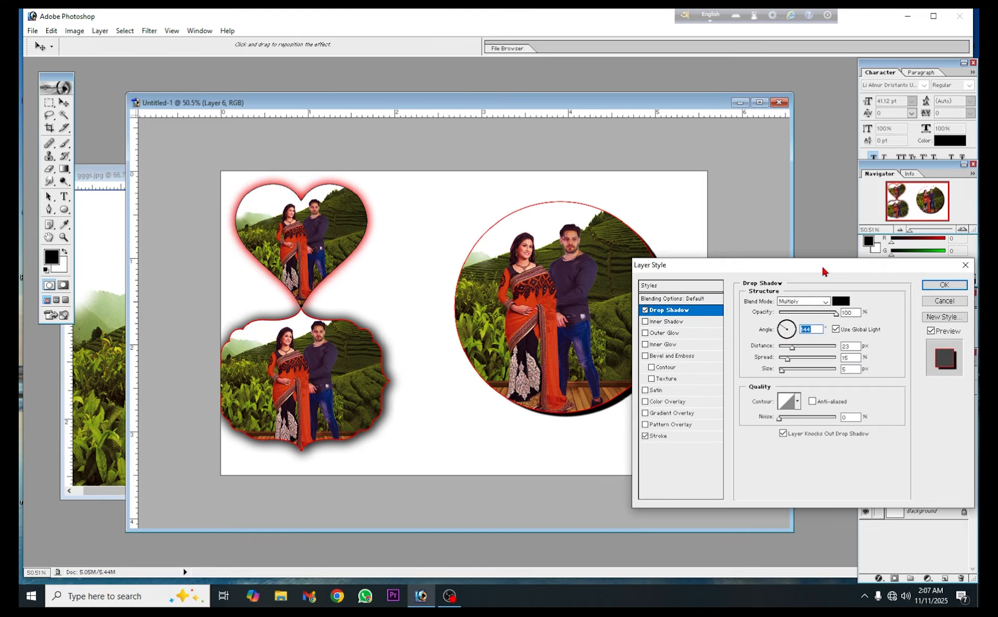
{"action": "left_click_drag", "start_coordinate": [821, 269], "coordinate": [813, 418]}
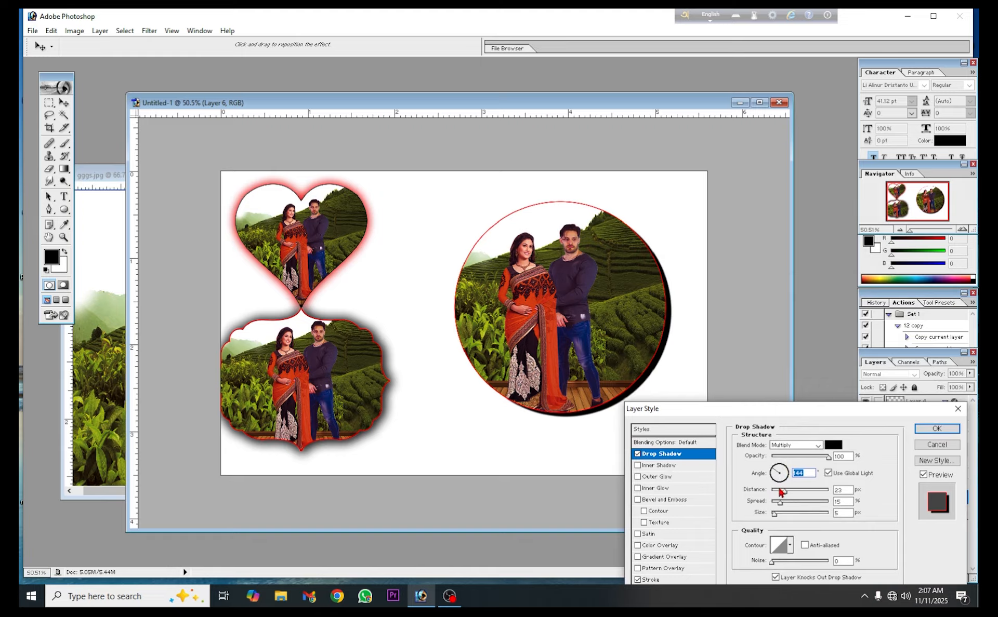
{"action": "left_click", "coordinate": [936, 429]}
Step: Enlarge the circular photo, scale it back down to 54%, and place it directly to the right of the heart
{"action": "left_click_drag", "start_coordinate": [656, 309], "coordinate": [614, 296]}
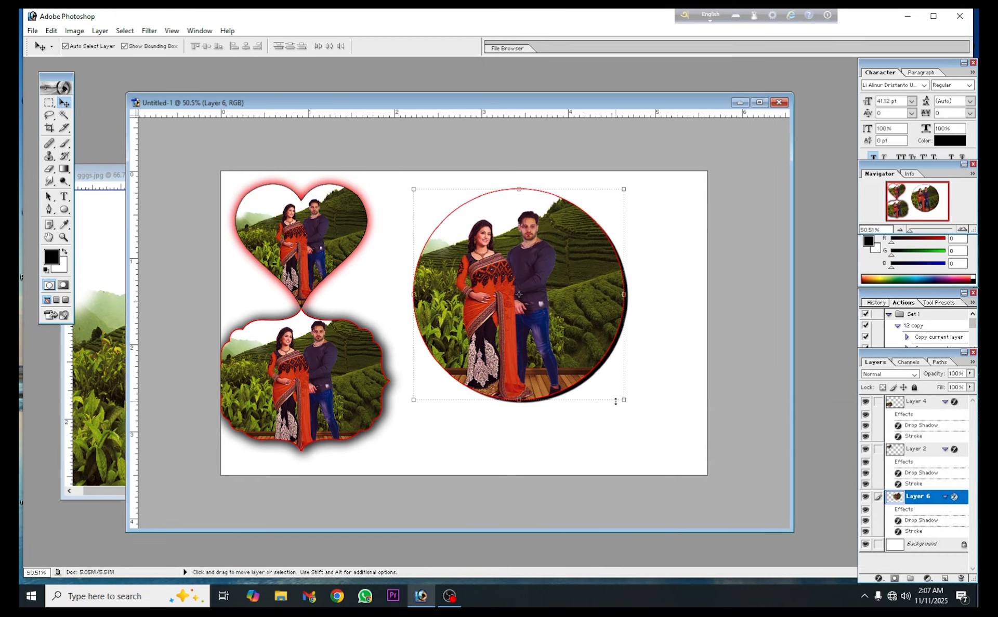
{"action": "left_click_drag", "start_coordinate": [623, 400], "coordinate": [674, 449]}
{"action": "left_click", "coordinate": [473, 46]}
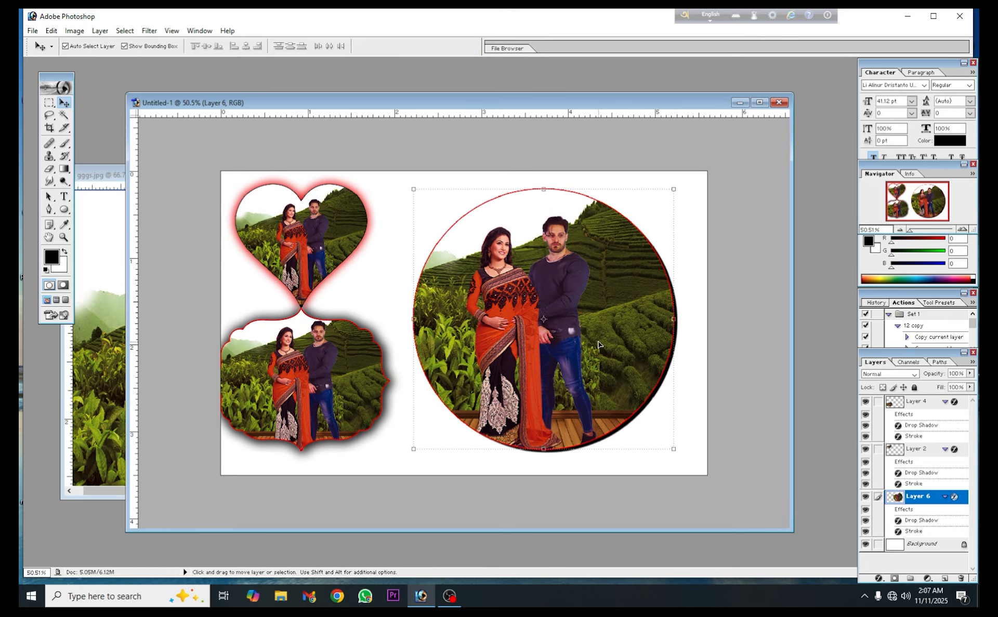
{"action": "left_click_drag", "start_coordinate": [597, 344], "coordinate": [579, 342]}
{"action": "left_click_drag", "start_coordinate": [655, 452], "coordinate": [538, 331]}
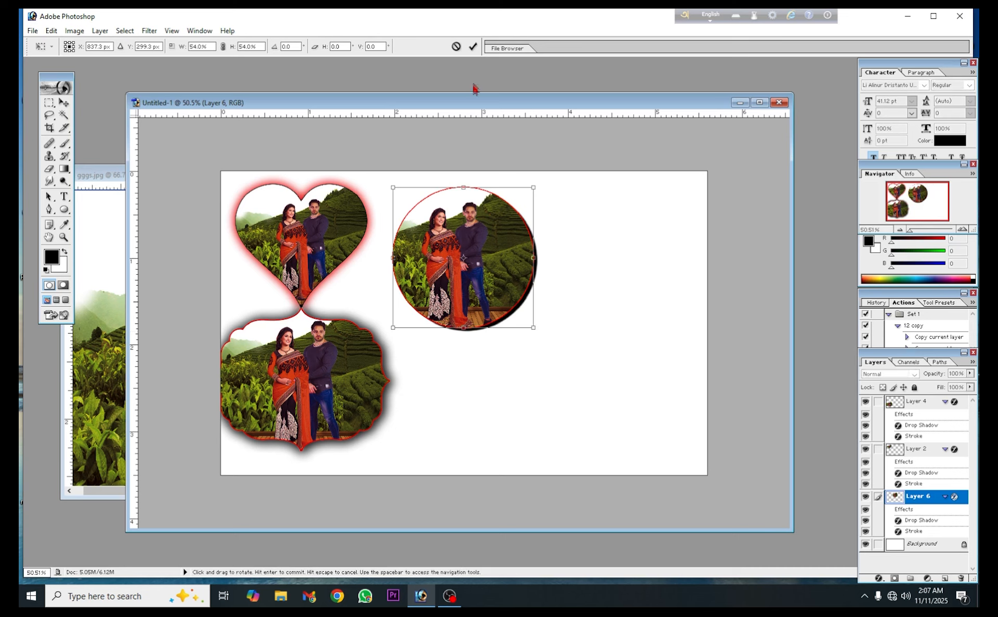
{"action": "left_click", "coordinate": [473, 46]}
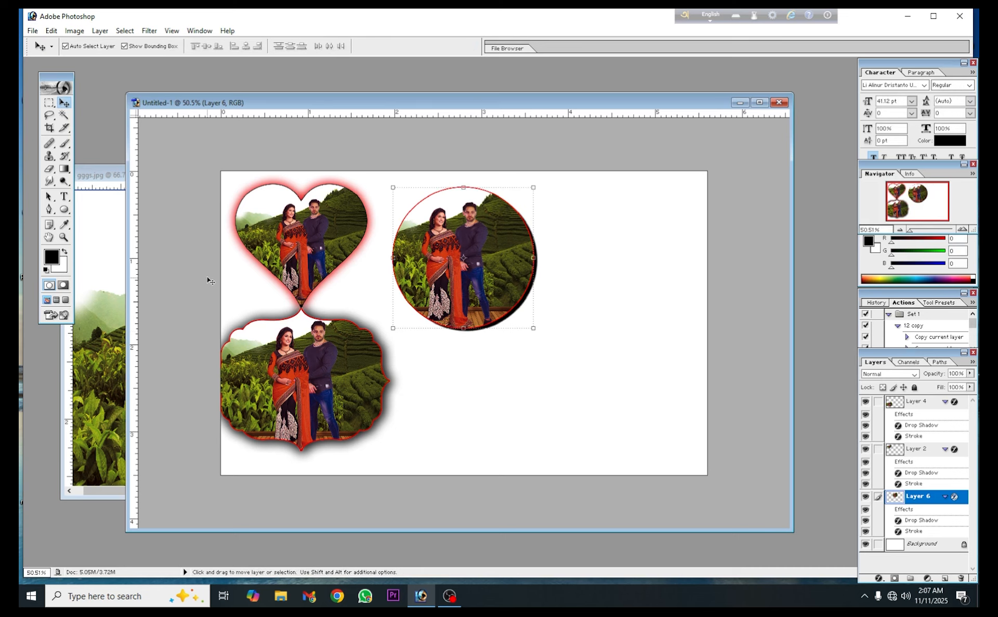
Step: Draw a solid ten-pointed starburst path with the Custom Shape Tool in the canvas's lower-right area
{"action": "left_click", "coordinate": [65, 210]}
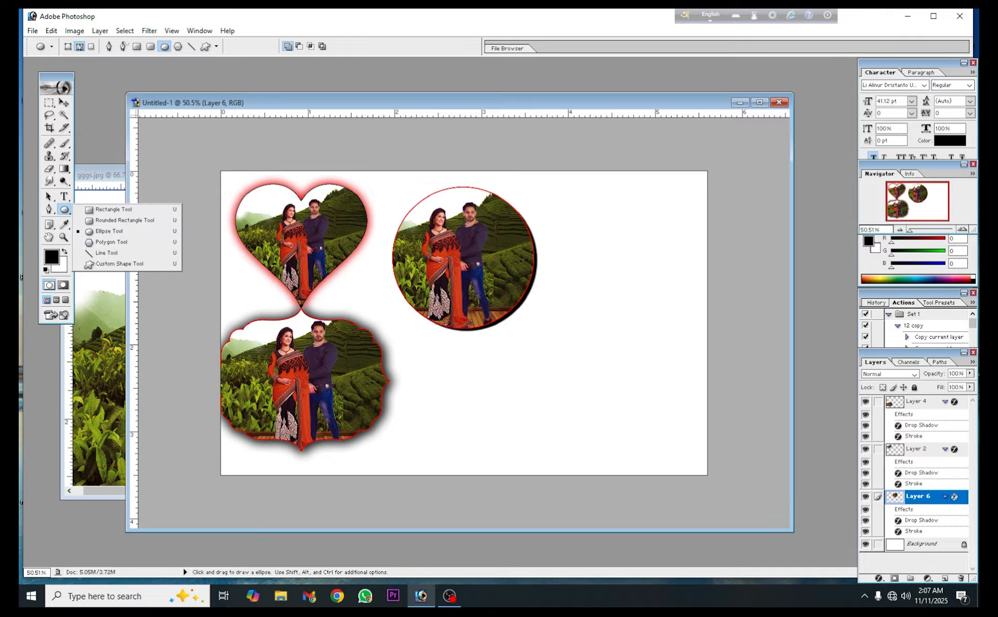
{"action": "left_click", "coordinate": [103, 265]}
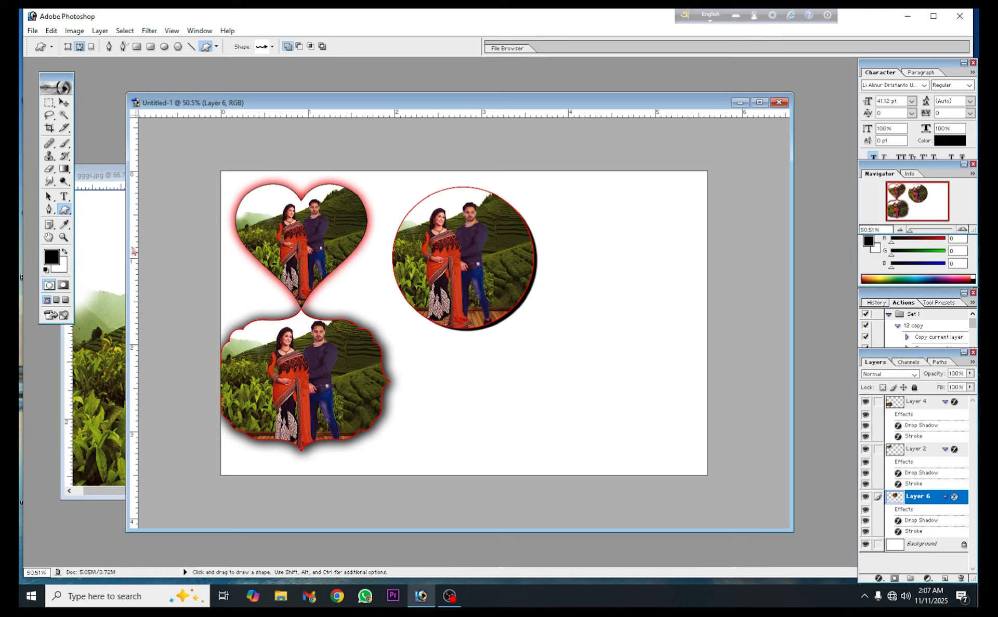
{"action": "left_click", "coordinate": [272, 48]}
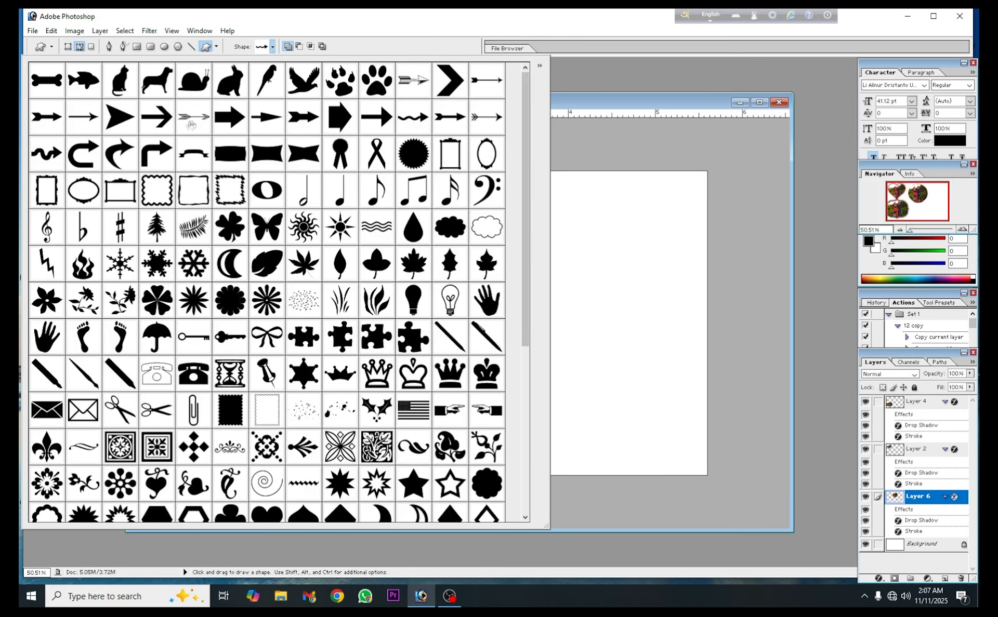
{"action": "left_click_drag", "start_coordinate": [526, 214], "coordinate": [534, 400]}
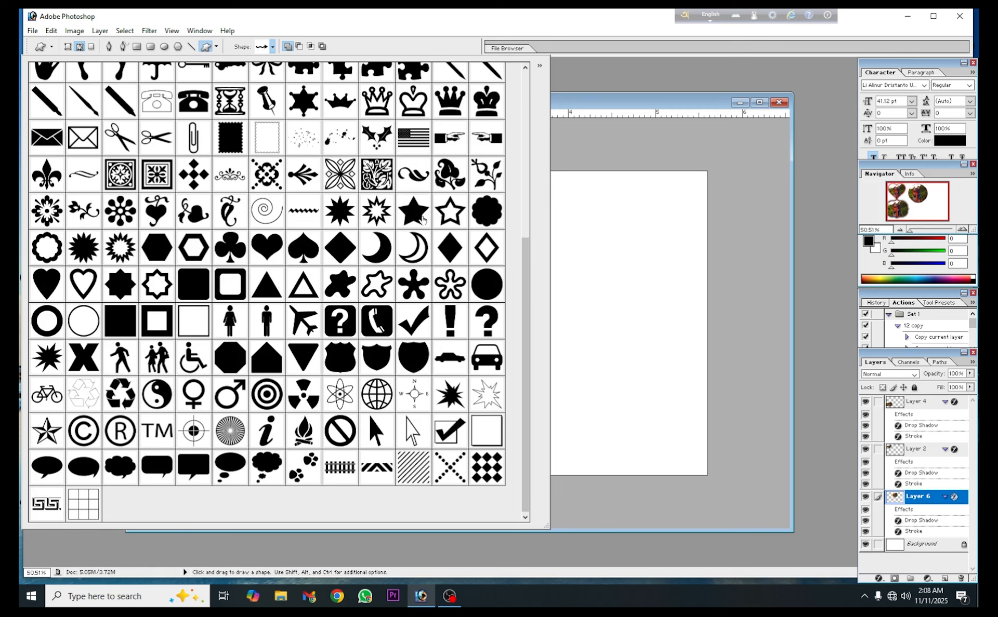
{"action": "scroll", "coordinate": [364, 223], "scroll_direction": "up", "scroll_amount": 1}
{"action": "left_click", "coordinate": [341, 223]}
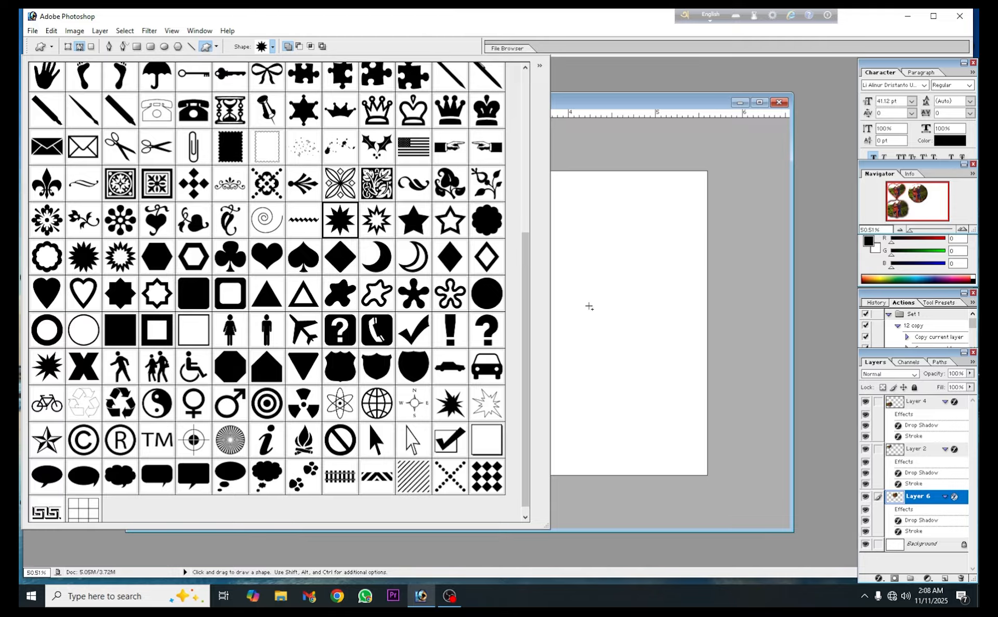
{"action": "left_click", "coordinate": [592, 305]}
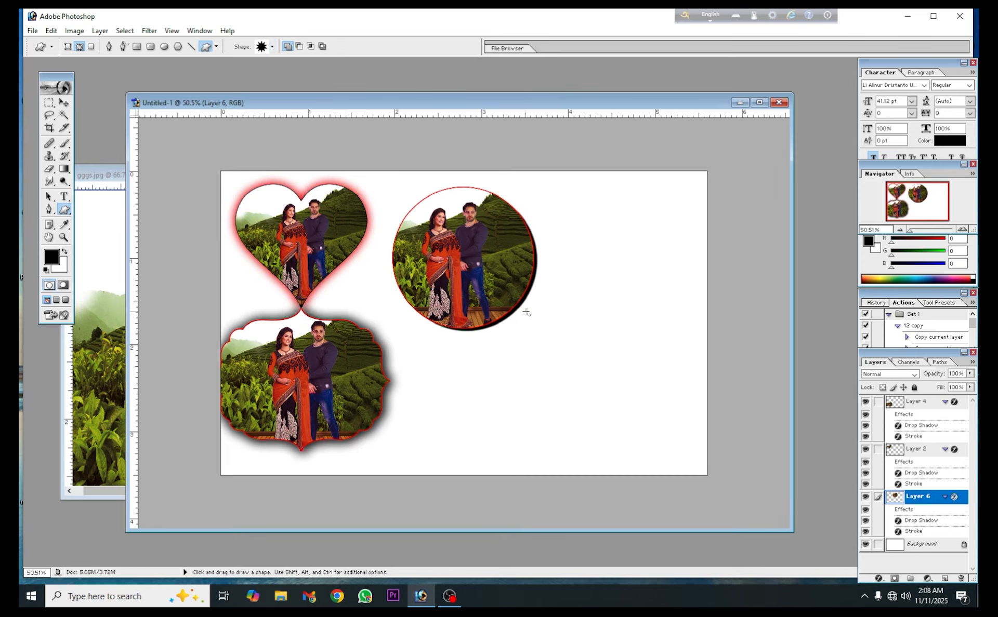
{"action": "left_click_drag", "start_coordinate": [541, 316], "coordinate": [690, 496]}
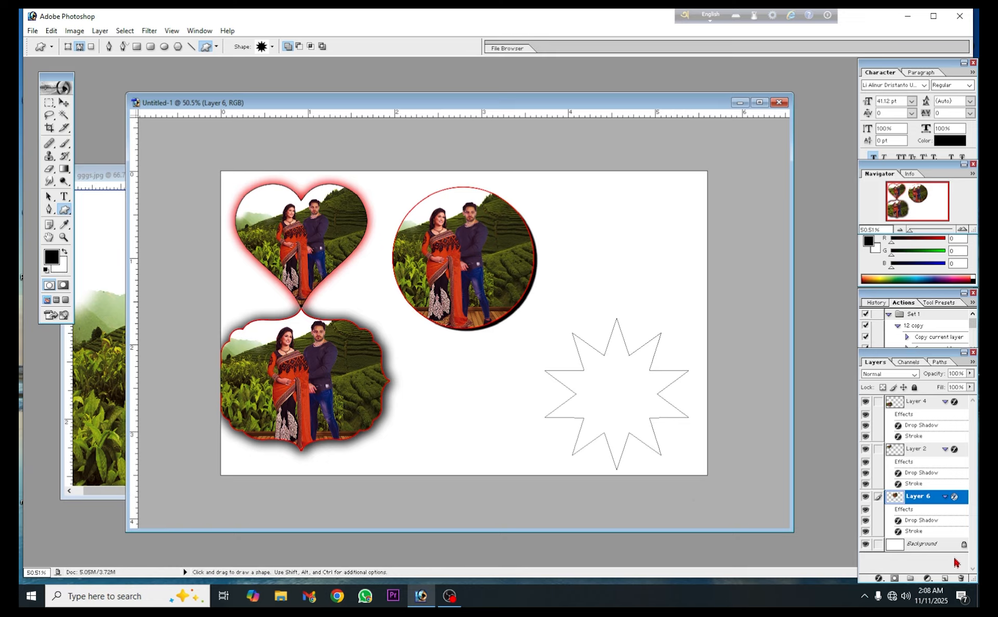
Step: Fill the starburst with black on a new layer by converting its path to a selection, and deselect it
{"action": "left_click", "coordinate": [948, 579]}
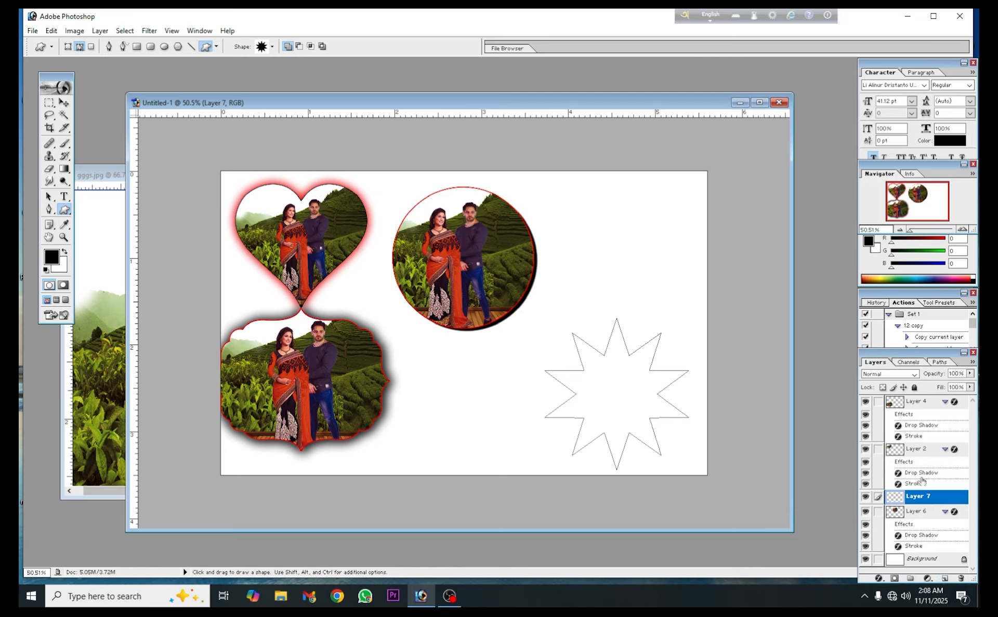
{"action": "key", "text": "ctrl+Return"}
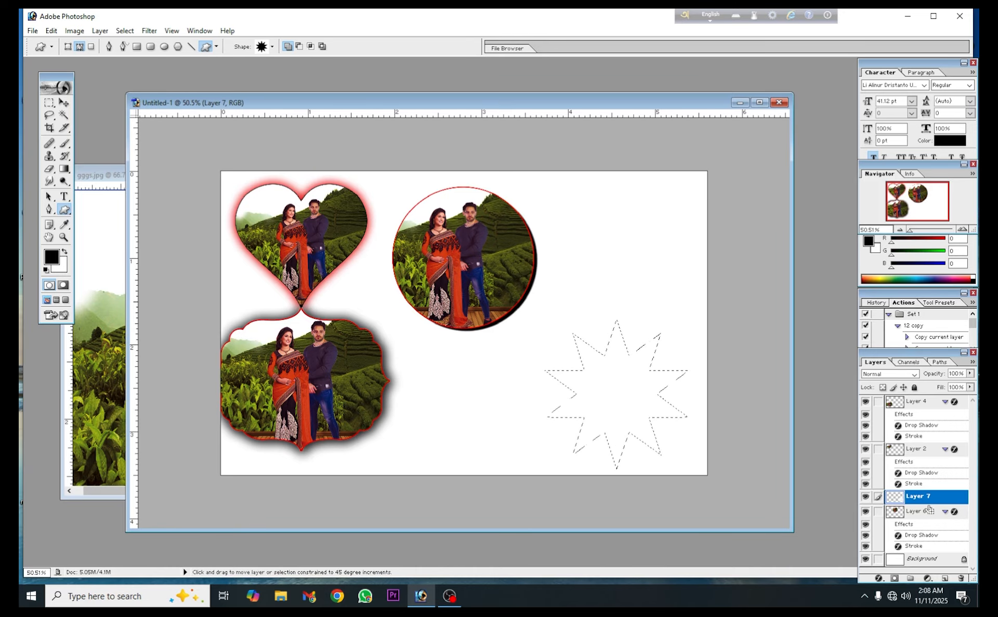
{"action": "key", "text": "alt+BackSpace"}
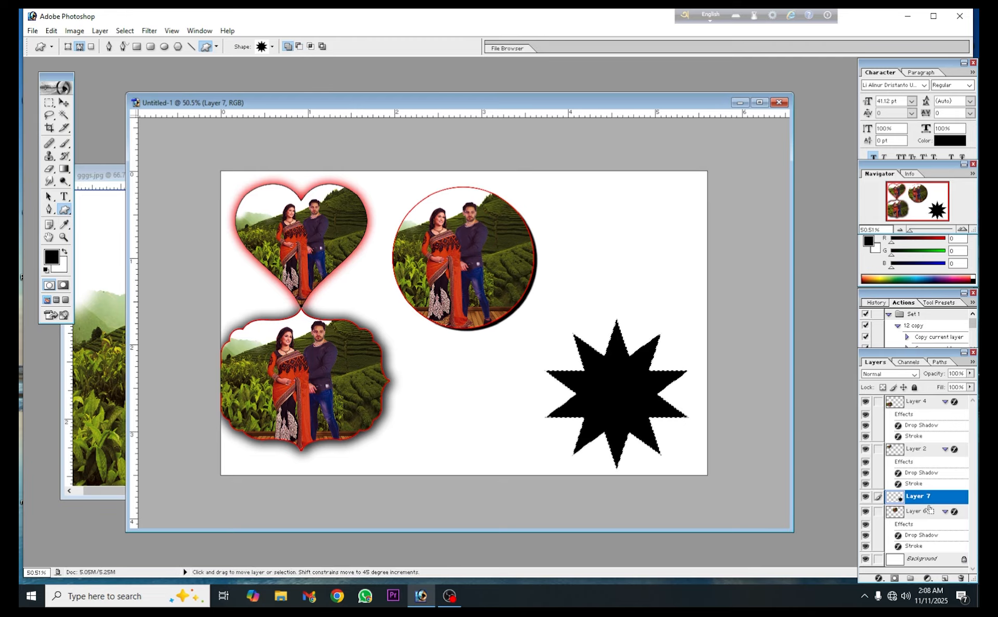
{"action": "key", "text": "ctrl+d"}
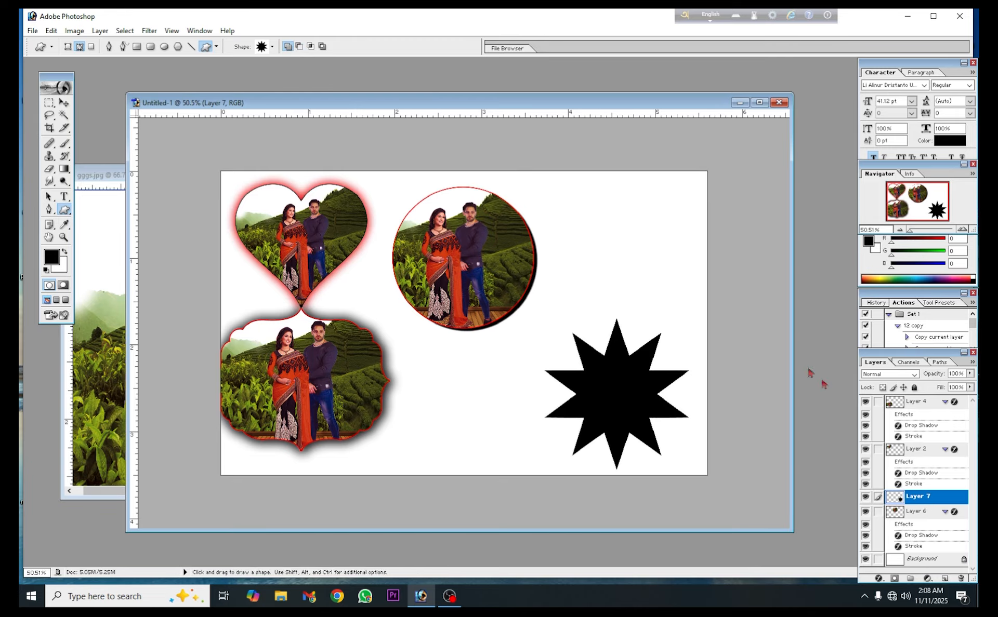
Step: Move the circular photo left so that it sits behind the heart and the ornamental frame
{"action": "left_click", "coordinate": [64, 103]}
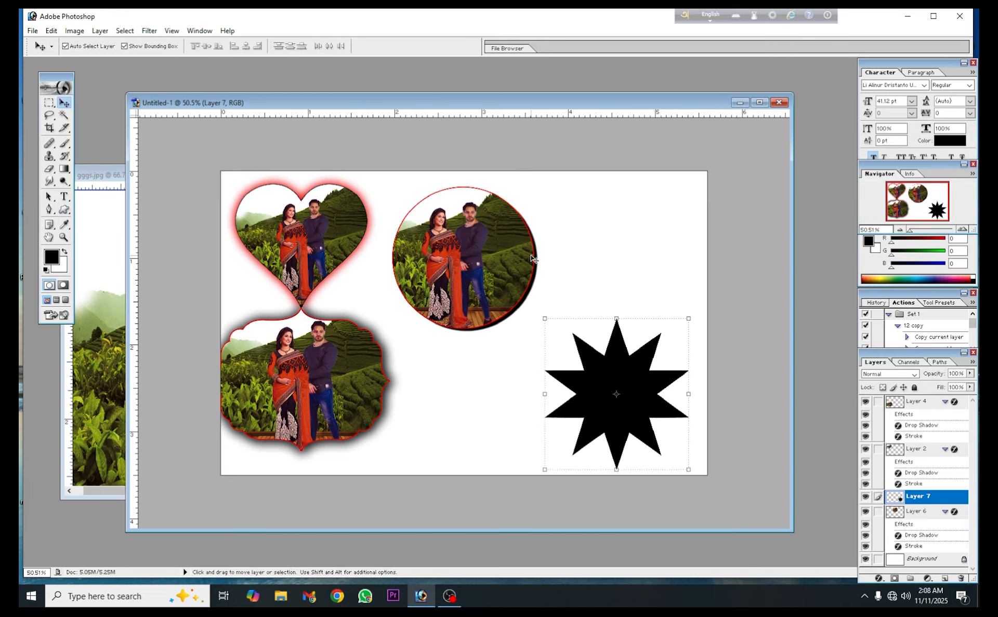
{"action": "left_click", "coordinate": [502, 252]}
{"action": "left_click_drag", "start_coordinate": [501, 252], "coordinate": [341, 255]}
Step: Move the black starburst up to the canvas's top edge and enlarge it to fill nearly the full canvas height
{"action": "left_click_drag", "start_coordinate": [597, 395], "coordinate": [439, 248]}
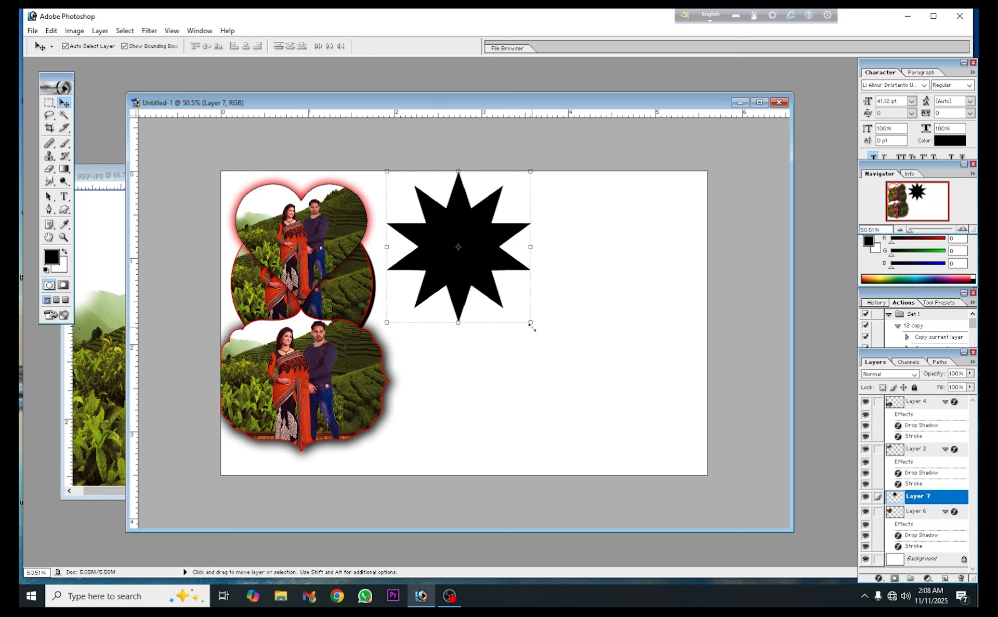
{"action": "left_click_drag", "start_coordinate": [531, 327], "coordinate": [675, 464]}
{"action": "left_click", "coordinate": [473, 46]}
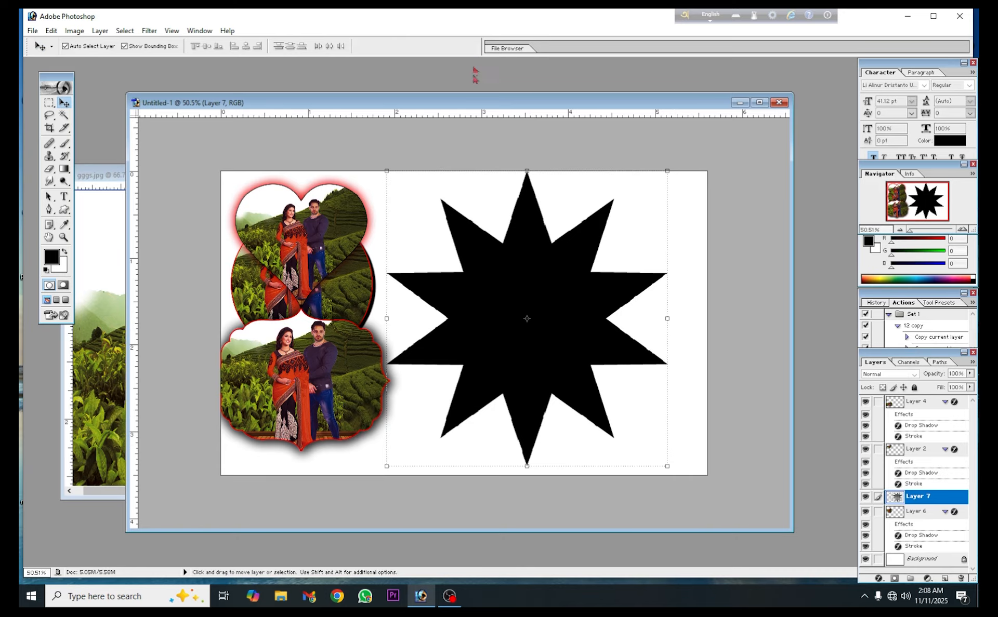
Step: Copy the couple photo from gggs.jpg into Untitled-1 as a new layer over the black starburst
{"action": "left_click", "coordinate": [92, 322]}
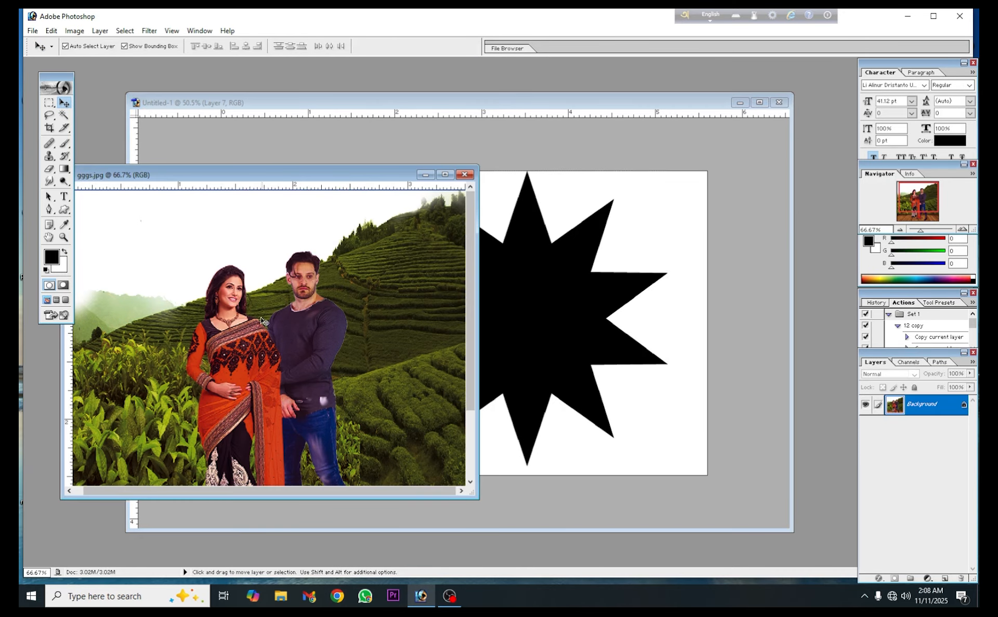
{"action": "left_click_drag", "start_coordinate": [278, 340], "coordinate": [548, 287]}
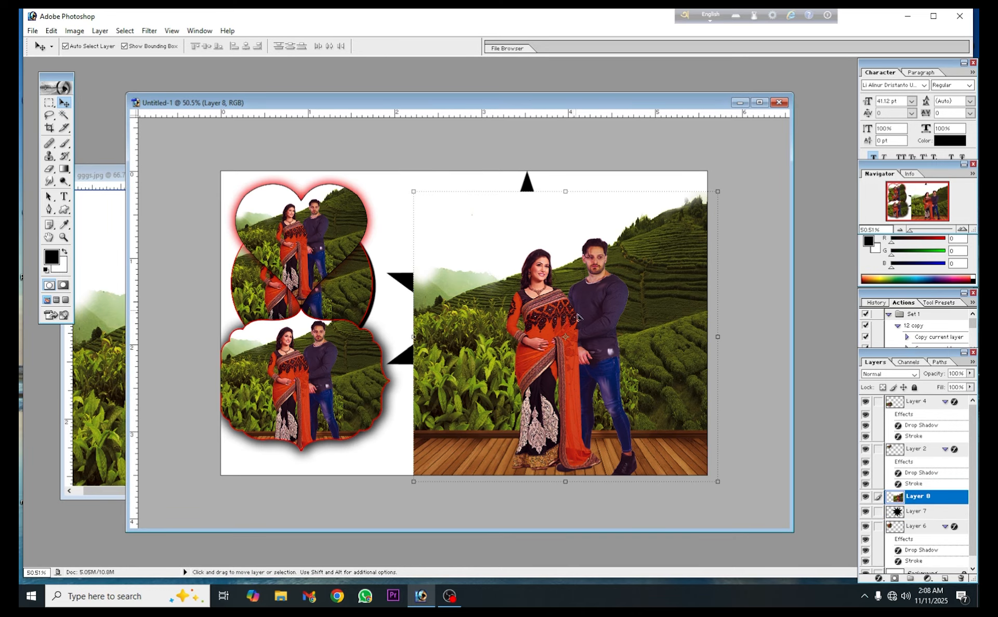
Step: Clip the couple photo to the black starburst layer and position it so the couple sits within the shape
{"action": "left_click_drag", "start_coordinate": [577, 321], "coordinate": [527, 303]}
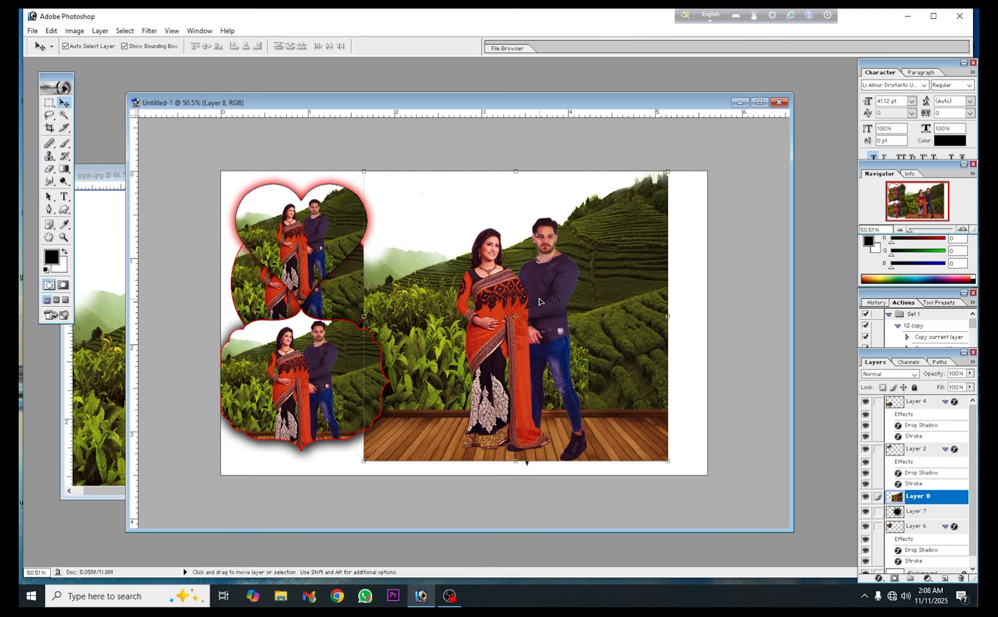
{"action": "key", "text": "alt"}
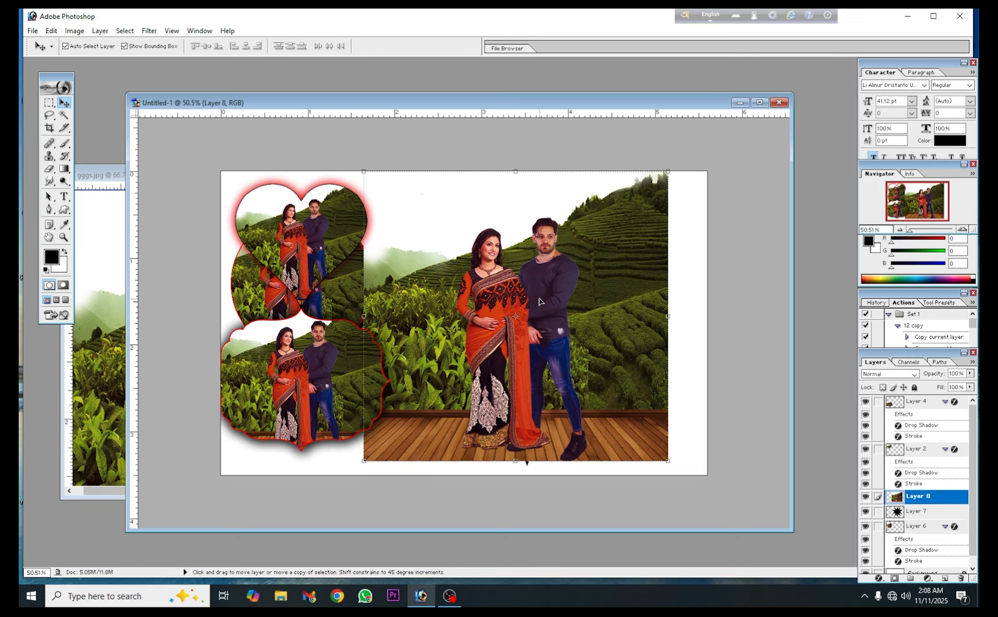
{"action": "key", "text": "ctrl+g"}
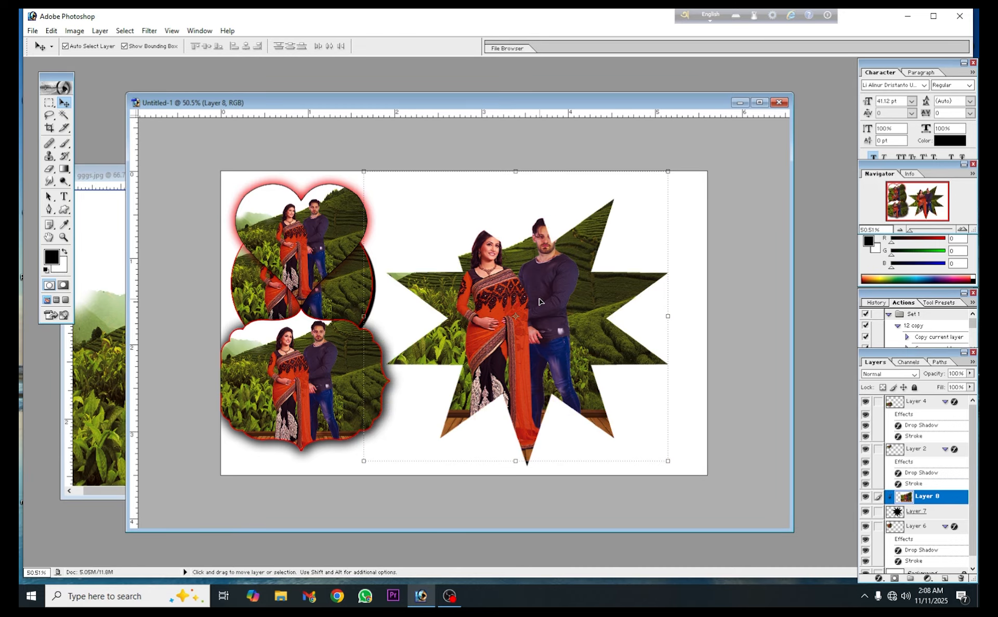
{"action": "mouse_move", "coordinate": [569, 293]}
{"action": "left_mouse_down"}
{"action": "mouse_move", "coordinate": [561, 307]}
{"action": "mouse_move", "coordinate": [558, 295]}
{"action": "left_mouse_up"}
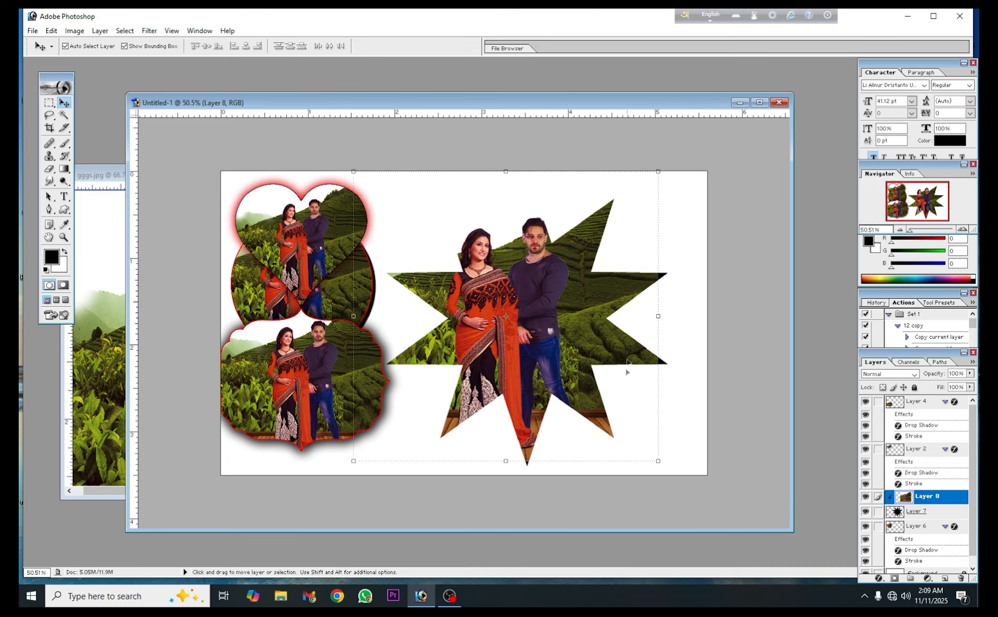
Step: Merge the clipped couple photo with its linked starburst base layer and move the merged starburst slightly right
{"action": "left_click", "coordinate": [878, 512]}
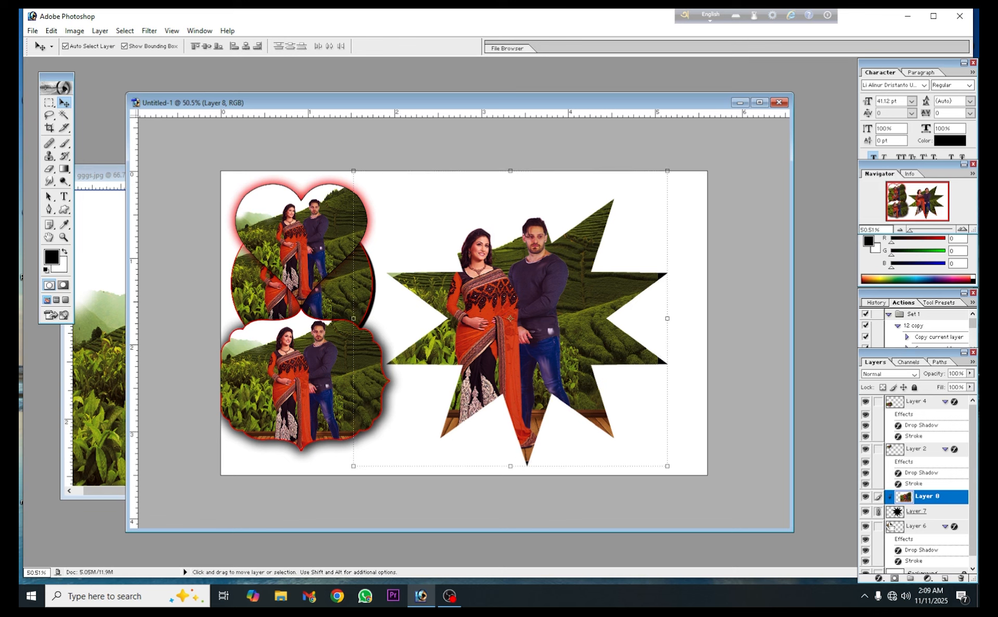
{"action": "key", "text": "ctrl+e"}
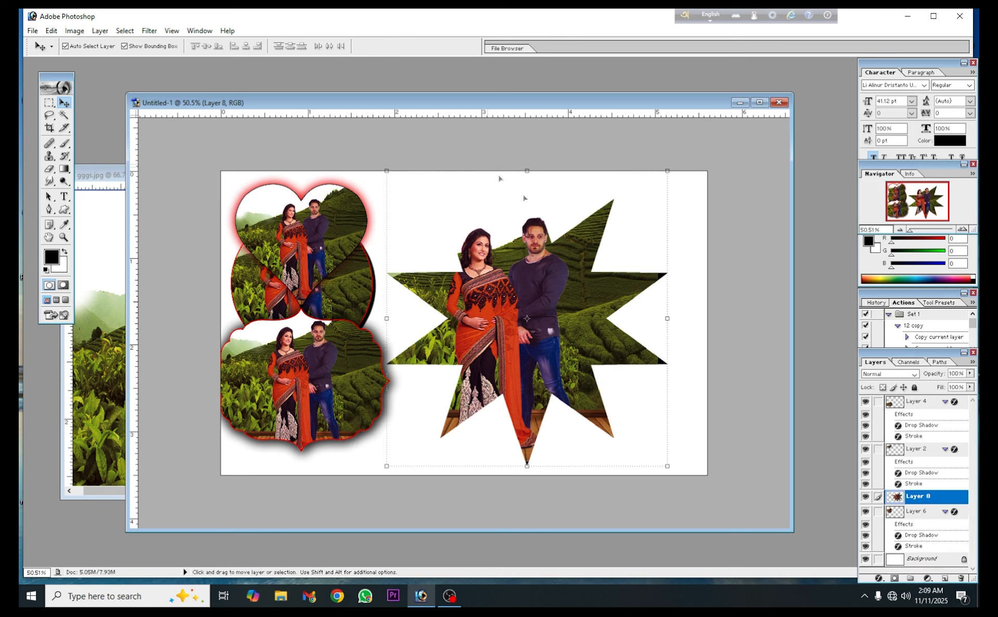
{"action": "left_click_drag", "start_coordinate": [555, 296], "coordinate": [580, 292]}
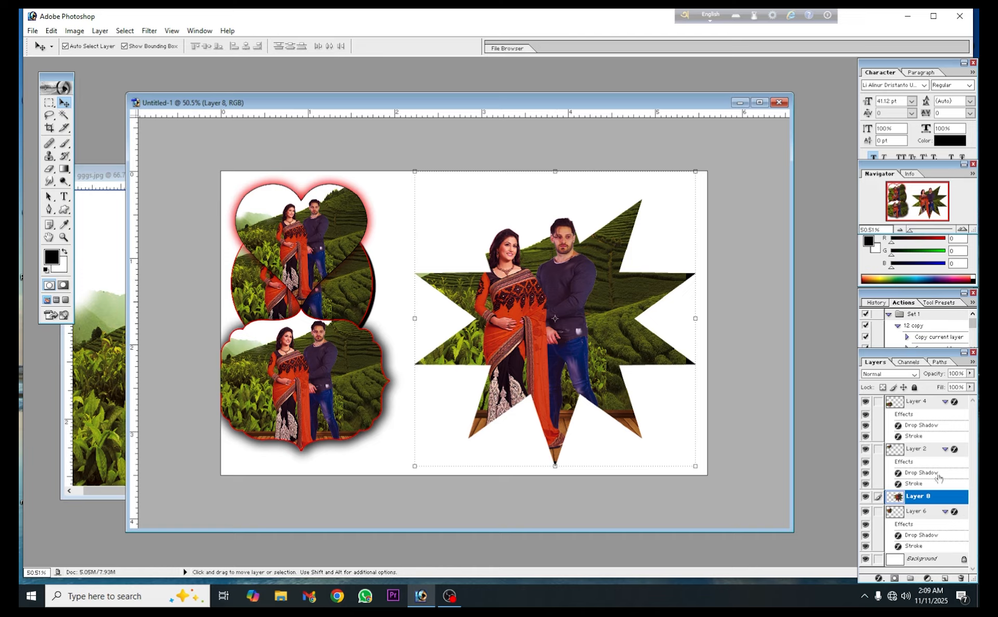
Step: Add a 3 px red outside stroke to the merged starburst layer
{"action": "double_click", "coordinate": [955, 498]}
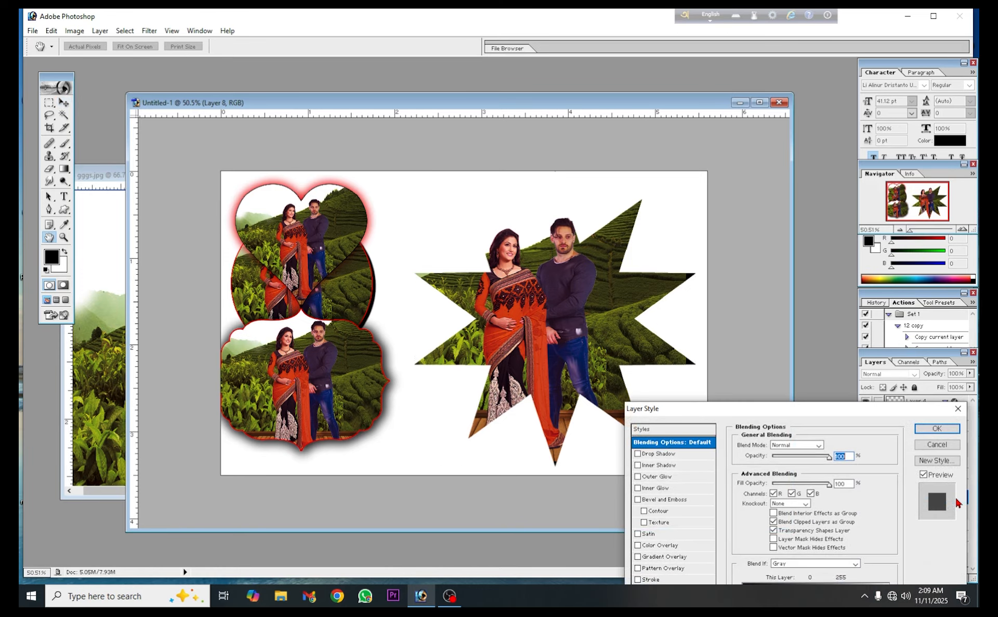
{"action": "left_click_drag", "start_coordinate": [844, 418], "coordinate": [810, 216]}
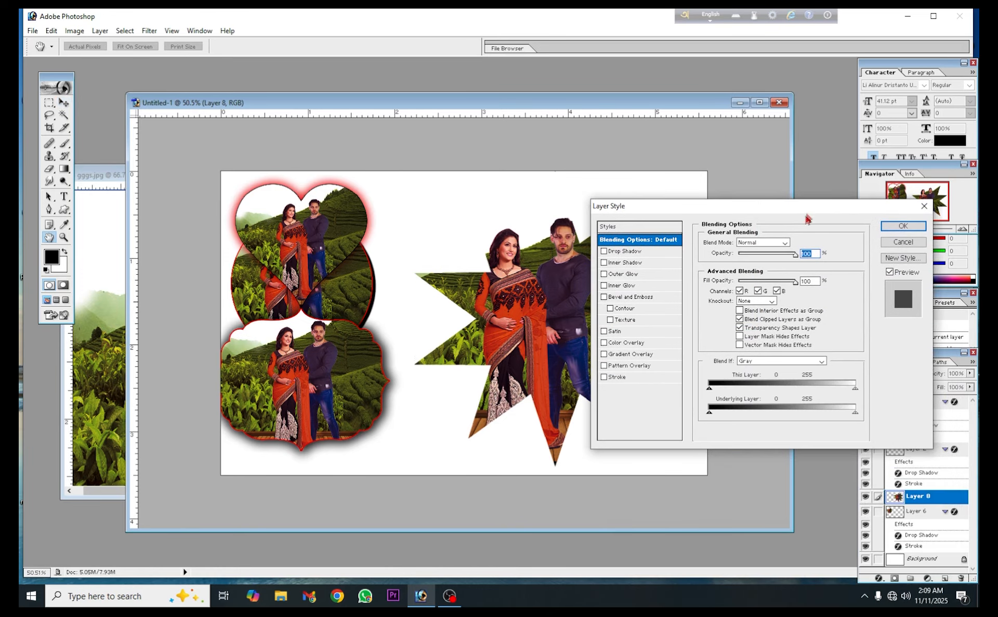
{"action": "left_click", "coordinate": [645, 379]}
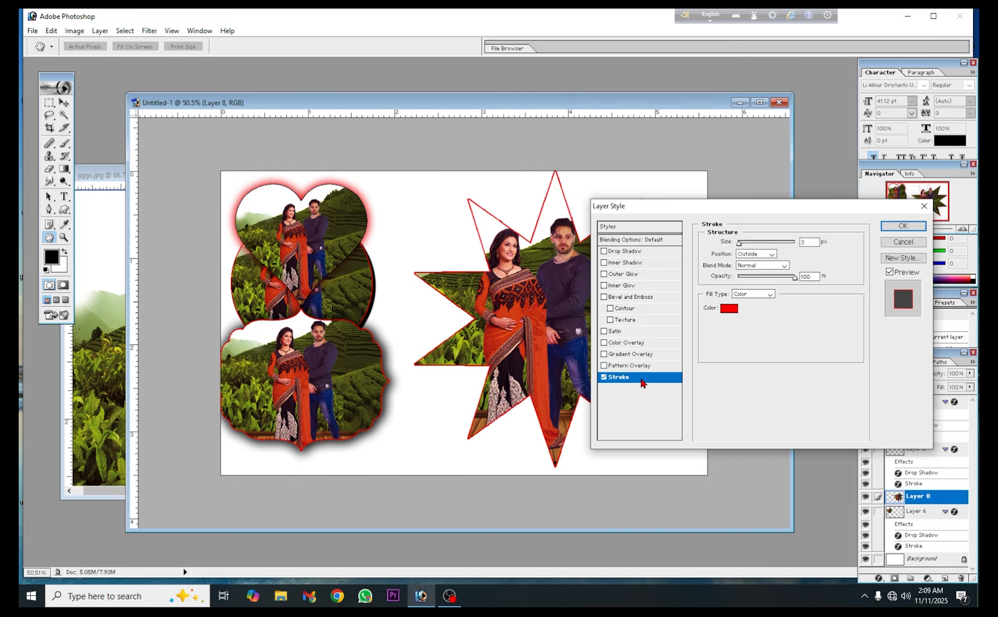
Step: Add a red (F10606) drop shadow to the starburst at 100% opacity and 0 px distance, with an enlarged size, and apply the layer style
{"action": "left_click", "coordinate": [646, 254]}
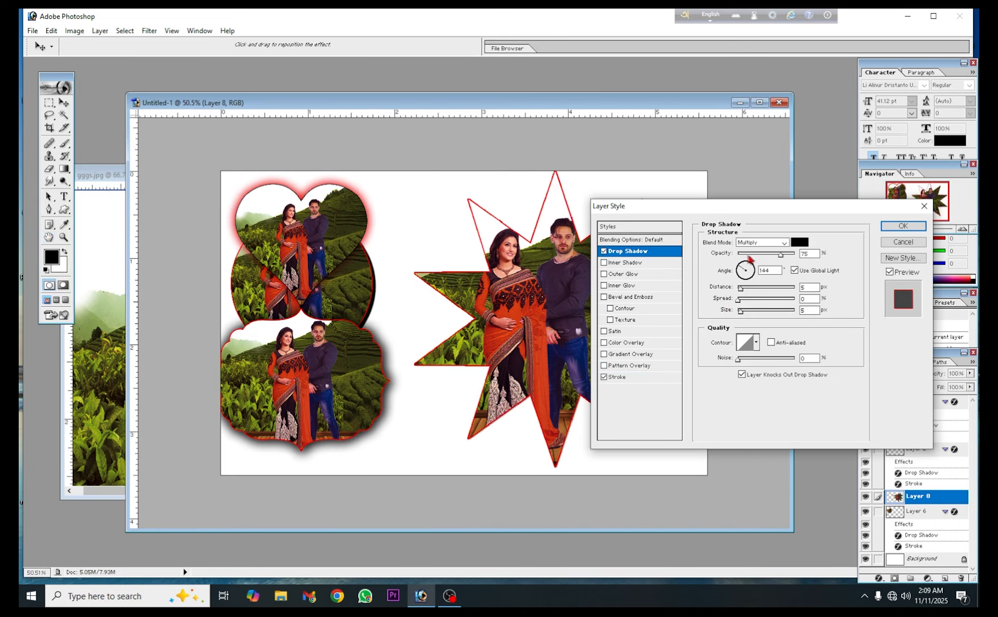
{"action": "left_click_drag", "start_coordinate": [810, 266], "coordinate": [811, 268]}
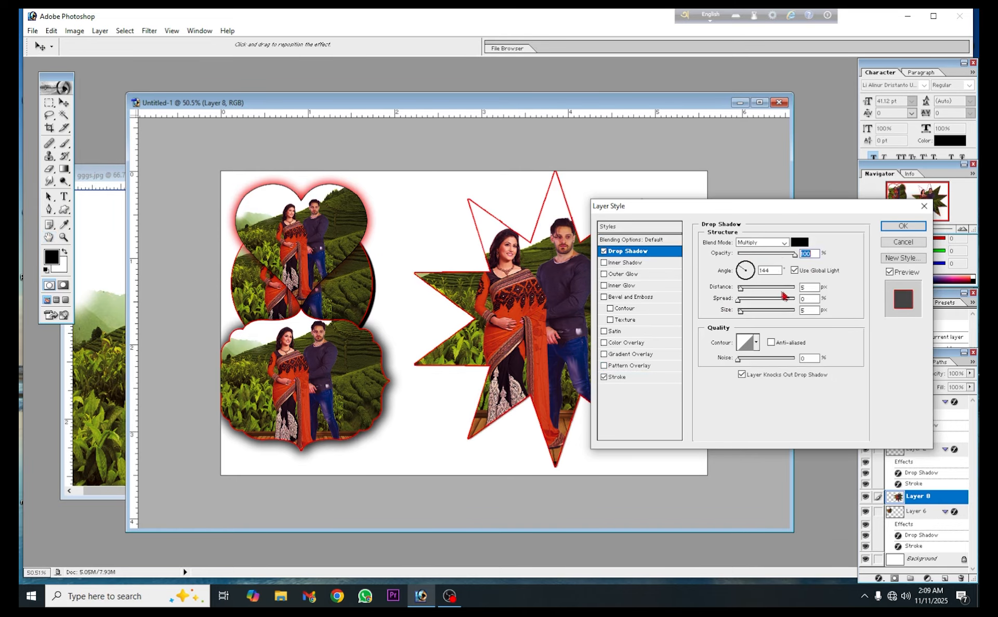
{"action": "left_click", "coordinate": [748, 288]}
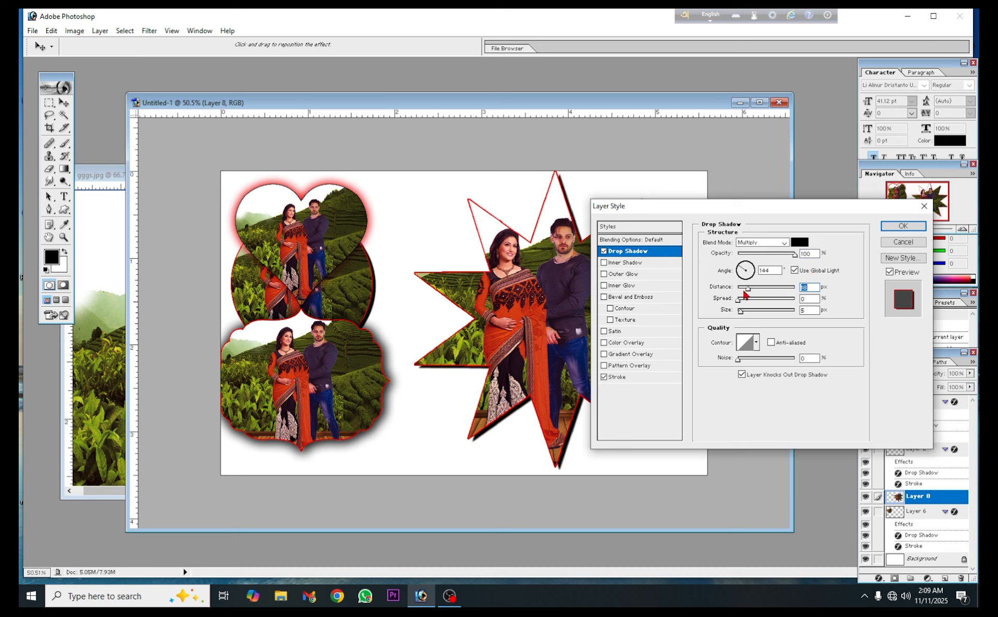
{"action": "left_click_drag", "start_coordinate": [746, 290], "coordinate": [753, 320]}
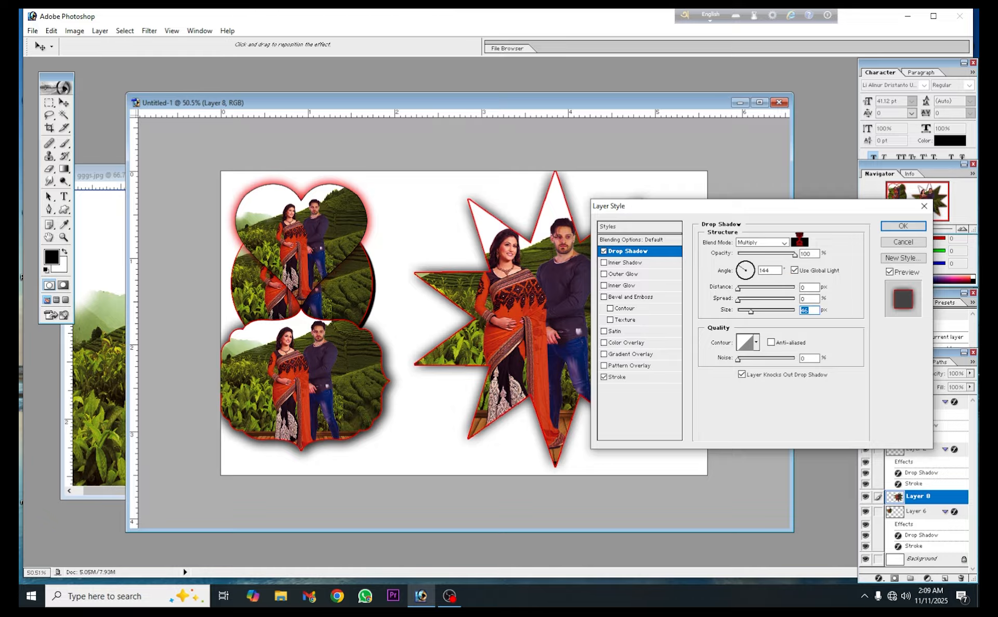
{"action": "left_click", "coordinate": [799, 242]}
{"action": "left_click", "coordinate": [825, 290]}
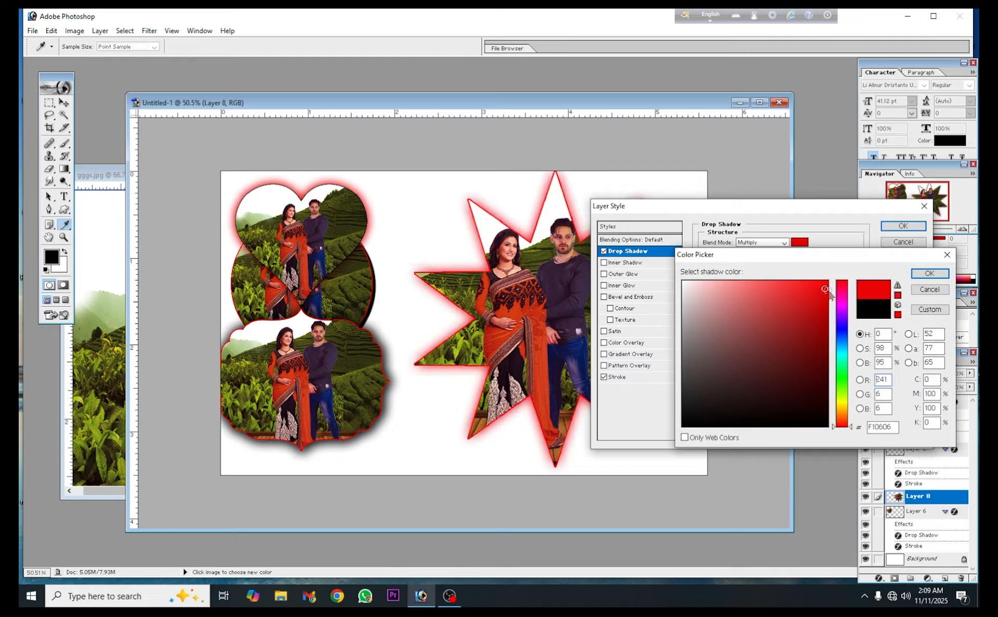
{"action": "left_click", "coordinate": [920, 275]}
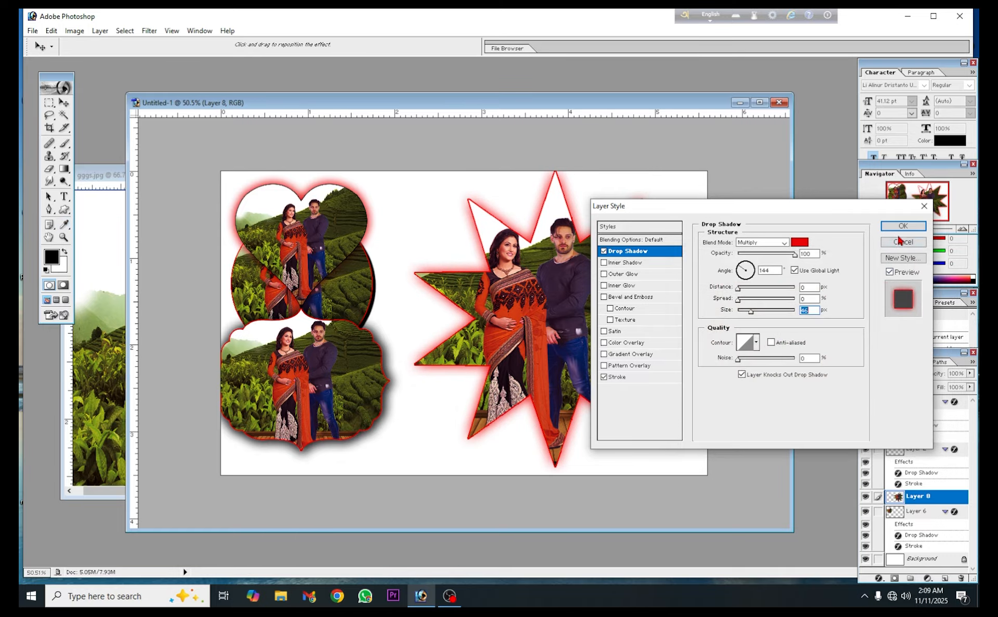
{"action": "left_click", "coordinate": [902, 227]}
Step: Move the styled starburst slightly left, with its upper tip at the canvas's top edge
{"action": "left_click_drag", "start_coordinate": [588, 355], "coordinate": [570, 349]}
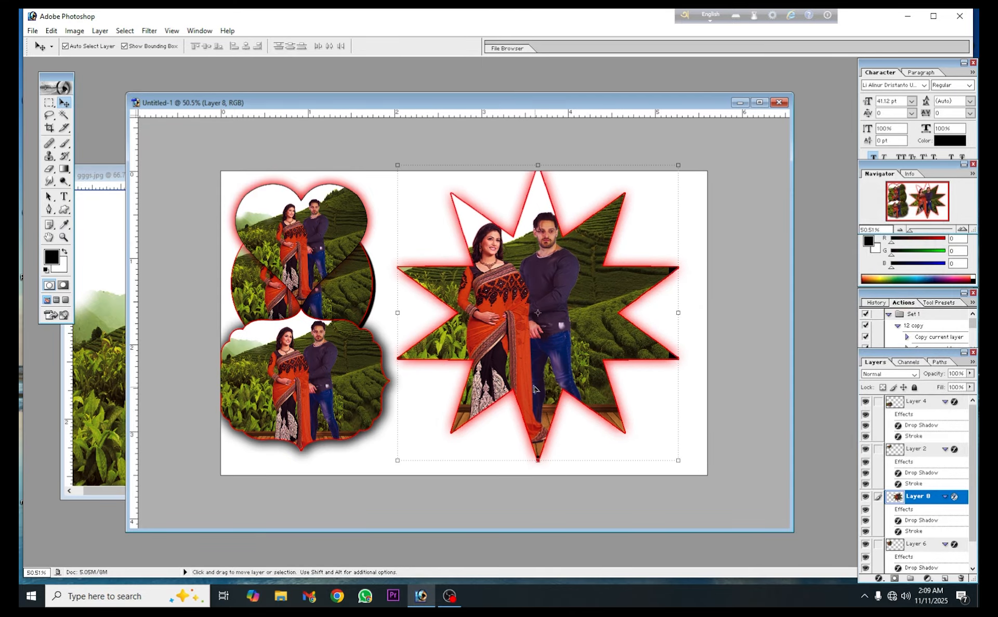
{"action": "left_click_drag", "start_coordinate": [532, 366], "coordinate": [537, 372]}
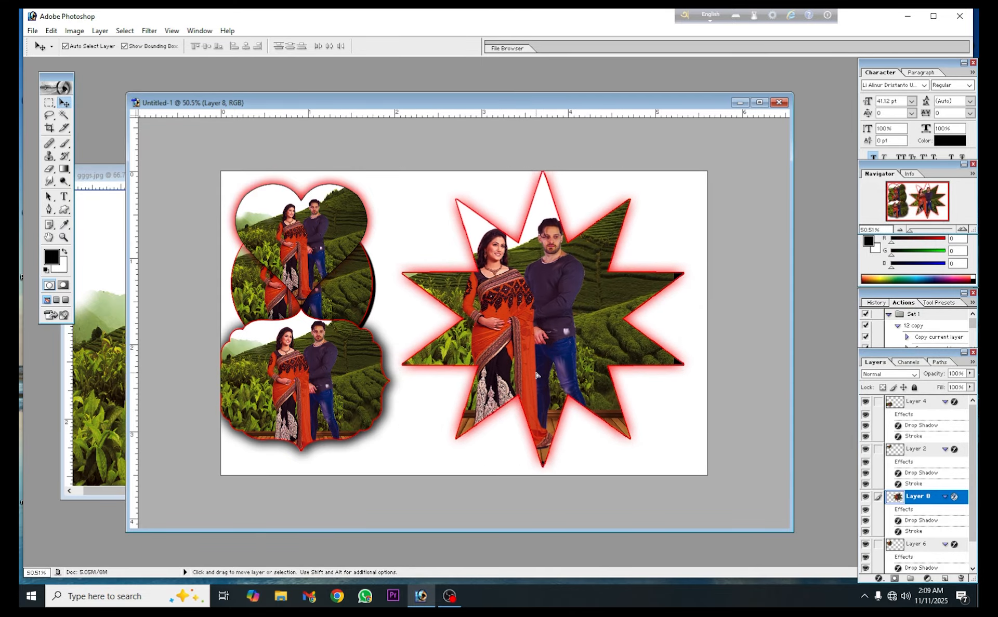
Step: Return to the Untitled-1 document and maximize its window
{"action": "left_click", "coordinate": [99, 323]}
{"action": "mouse_move", "coordinate": [379, 172]}
{"action": "left_mouse_down"}
{"action": "mouse_move", "coordinate": [557, 276]}
{"action": "mouse_move", "coordinate": [409, 181]}
{"action": "mouse_move", "coordinate": [371, 181]}
{"action": "left_mouse_up"}
{"action": "left_click", "coordinate": [586, 134]}
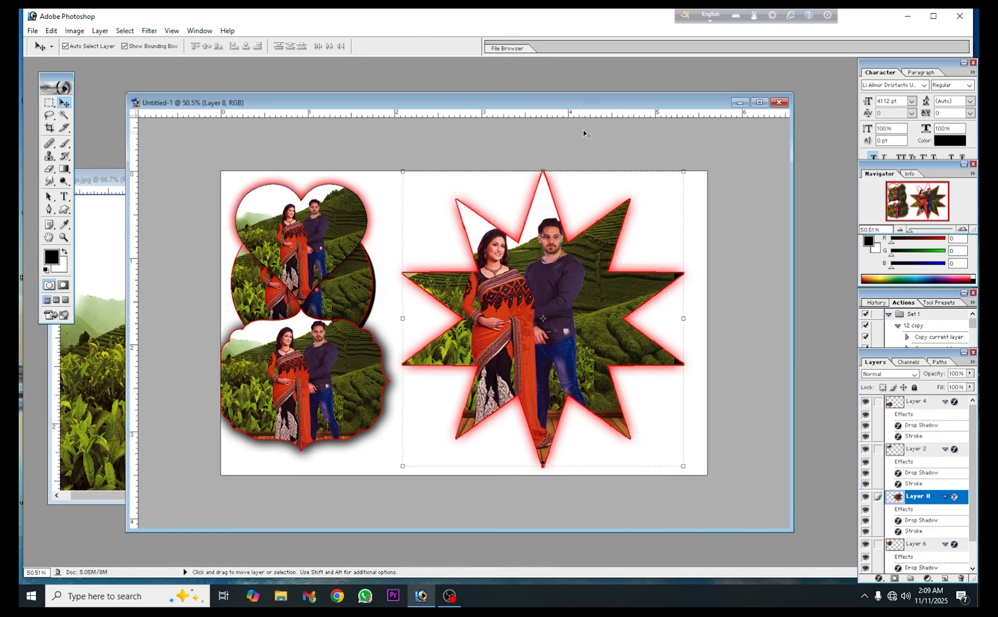
{"action": "left_click", "coordinate": [759, 103]}
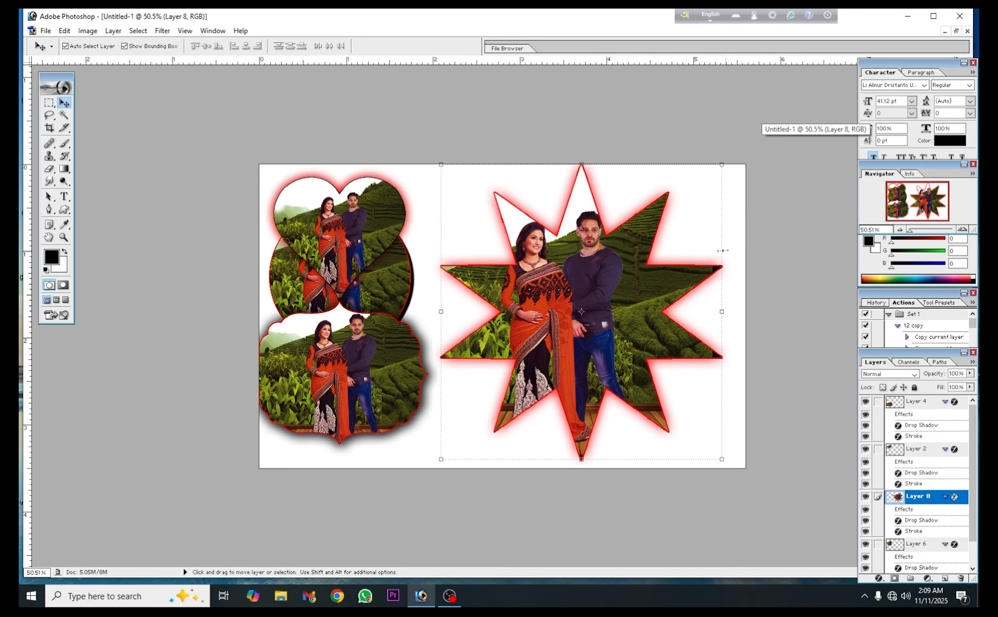
Step: Spread the shapes apart by moving the starburst toward the canvas's lower right, the circle beside the heart, and the ornamental frame down
{"action": "left_click_drag", "start_coordinate": [617, 303], "coordinate": [627, 311]}
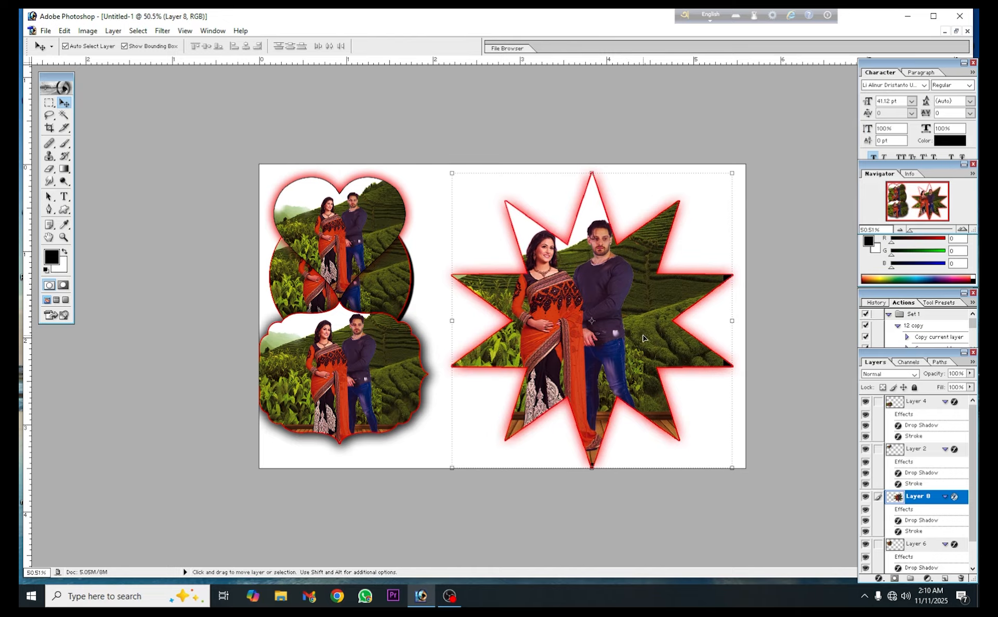
{"action": "left_click", "coordinate": [376, 311]}
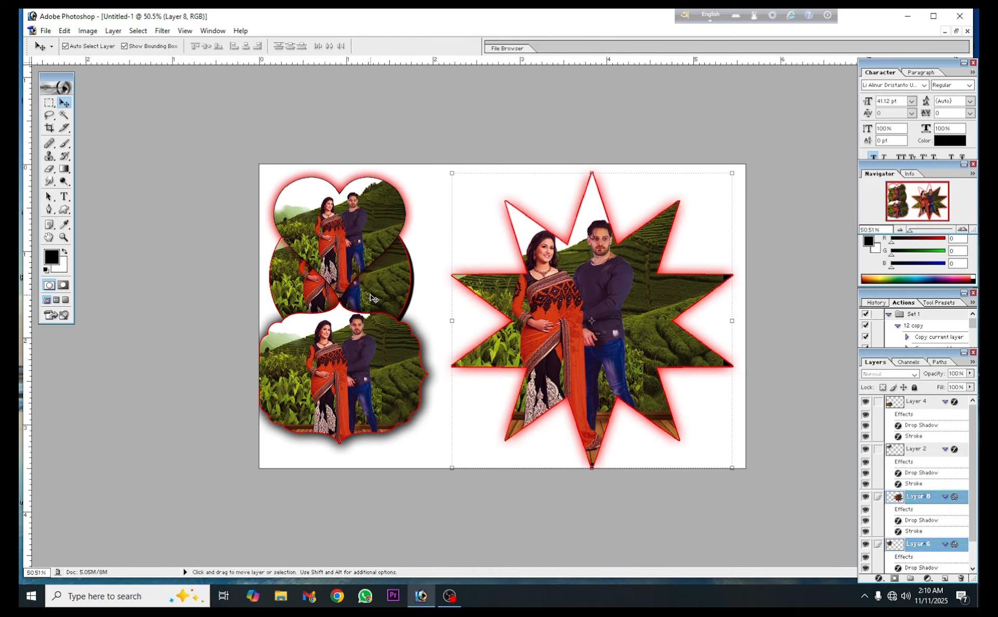
{"action": "left_click_drag", "start_coordinate": [371, 297], "coordinate": [489, 302]}
{"action": "left_click_drag", "start_coordinate": [353, 374], "coordinate": [361, 392]}
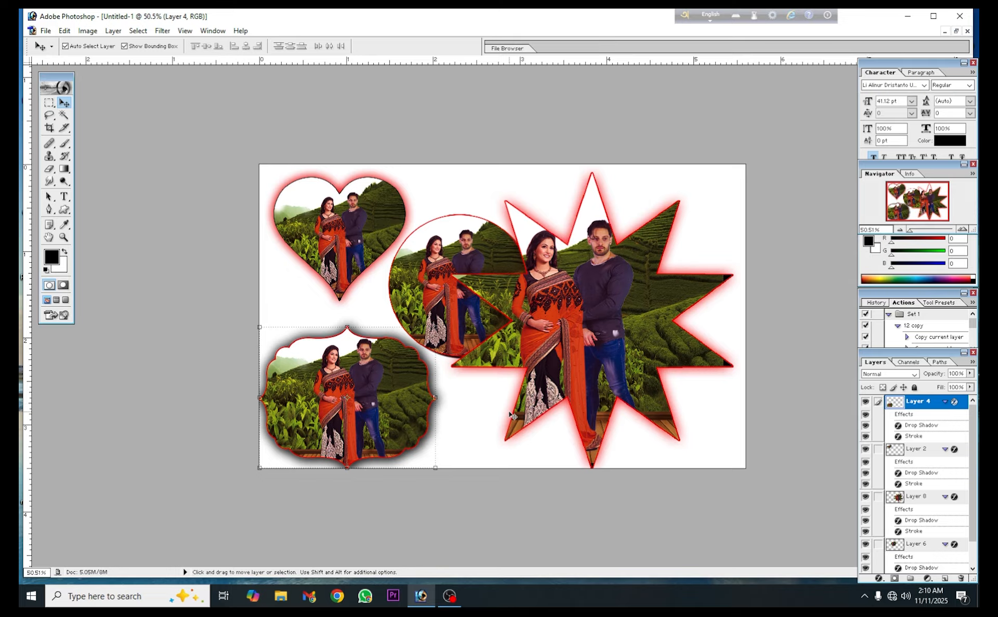